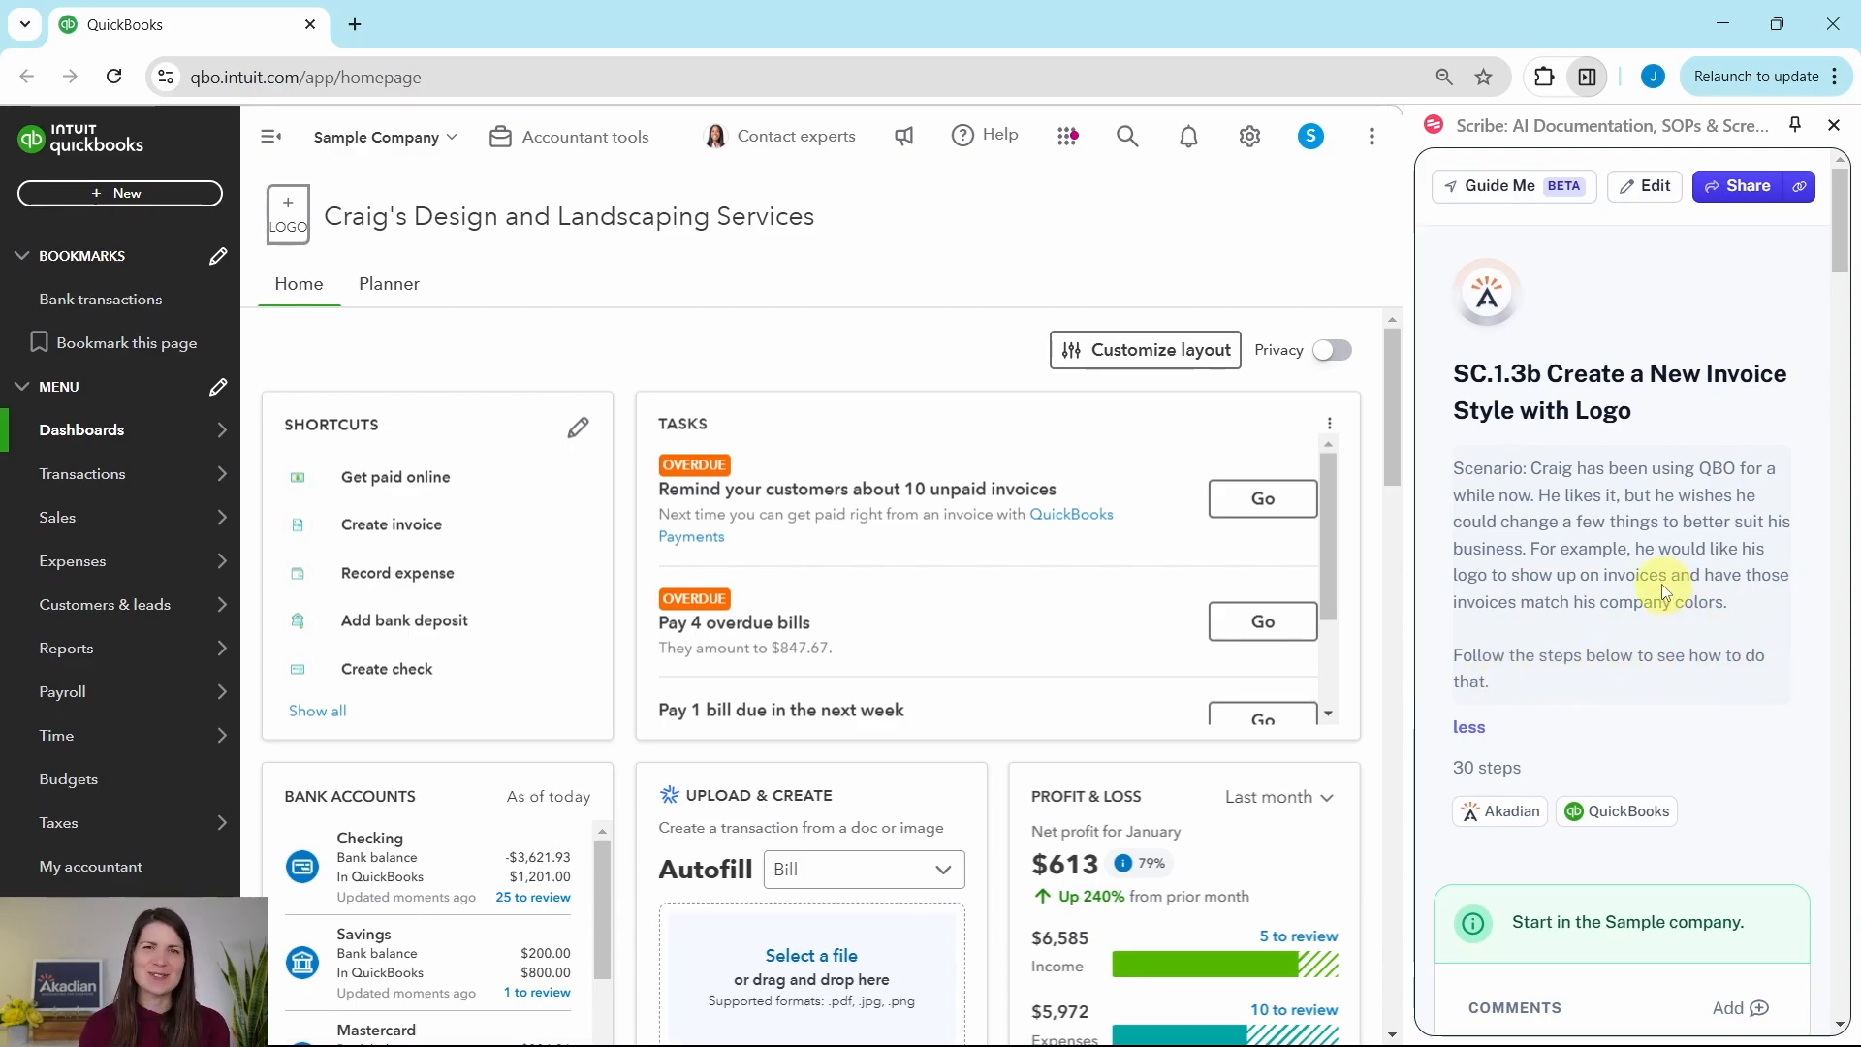
Read the start of the exercise guide and view Craig's logo through its download link, closing the image when done
{"action": "scroll", "coordinate": [1662, 584], "scroll_direction": "down", "scroll_amount": 6}
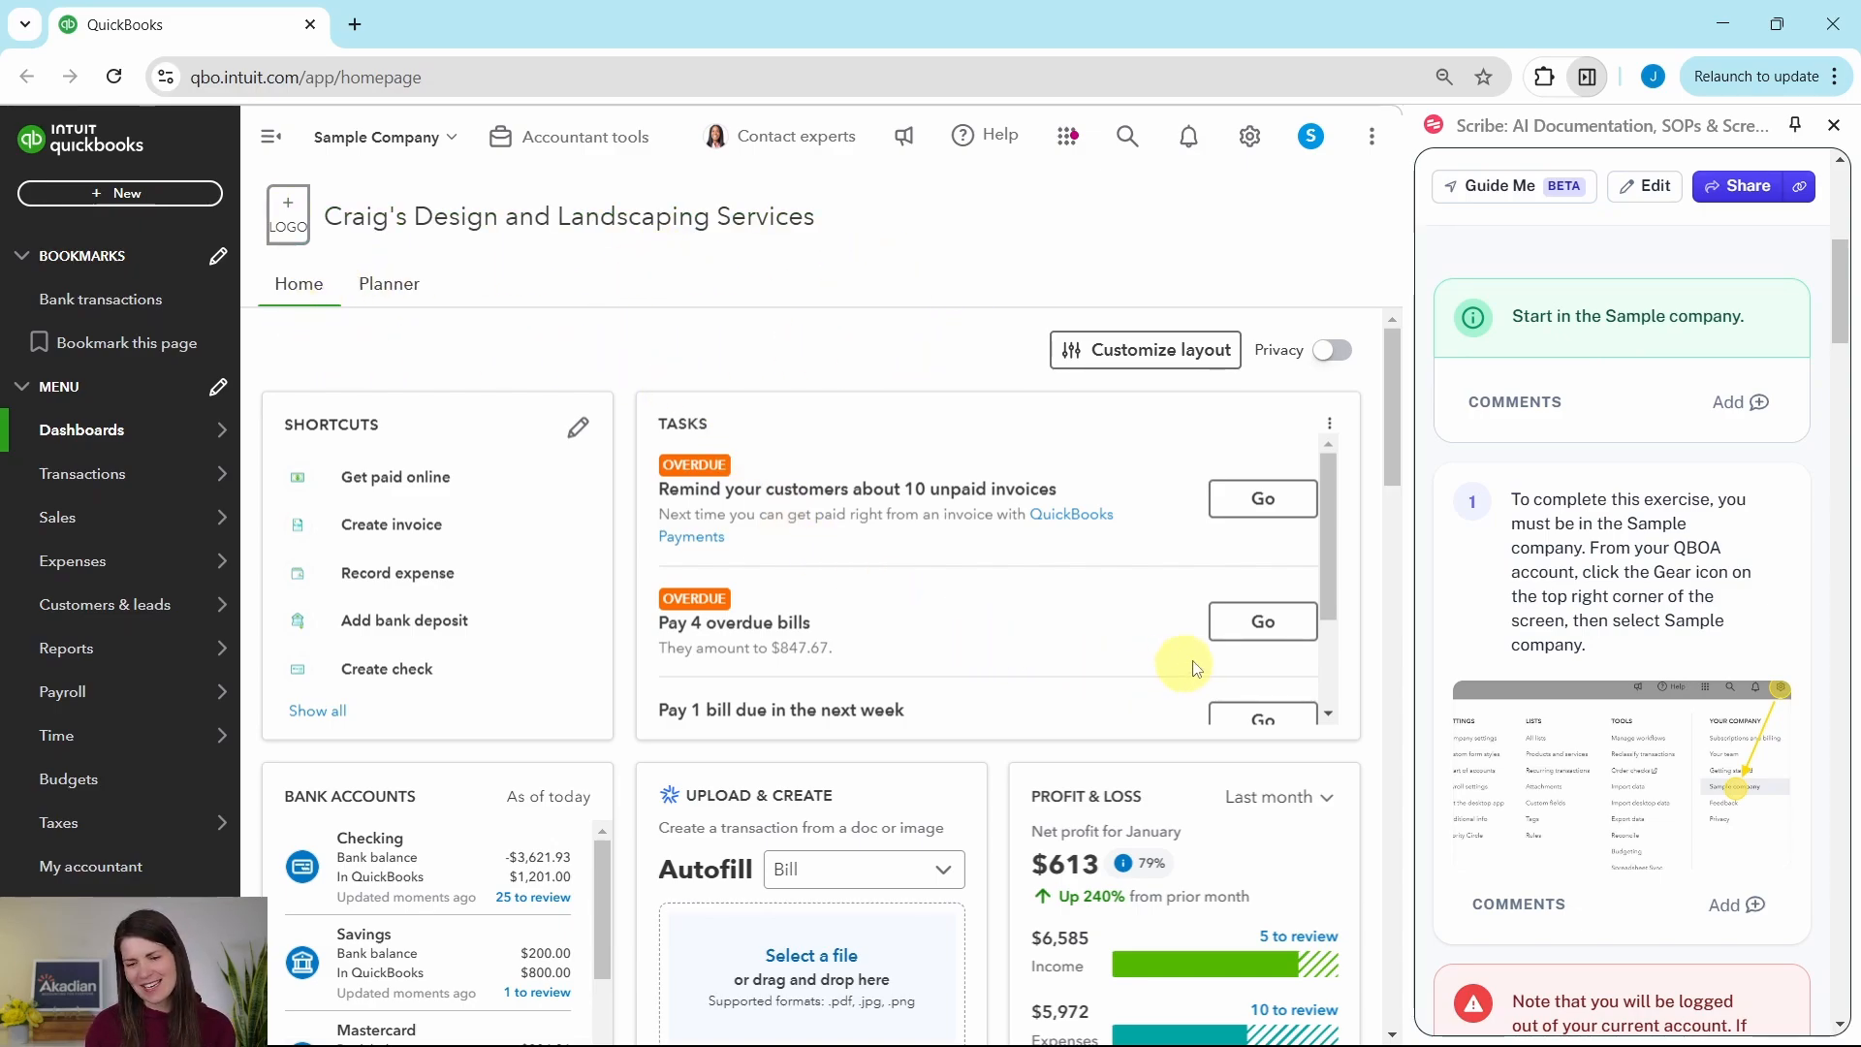
{"action": "scroll", "coordinate": [1638, 585], "scroll_direction": "down", "scroll_amount": 10}
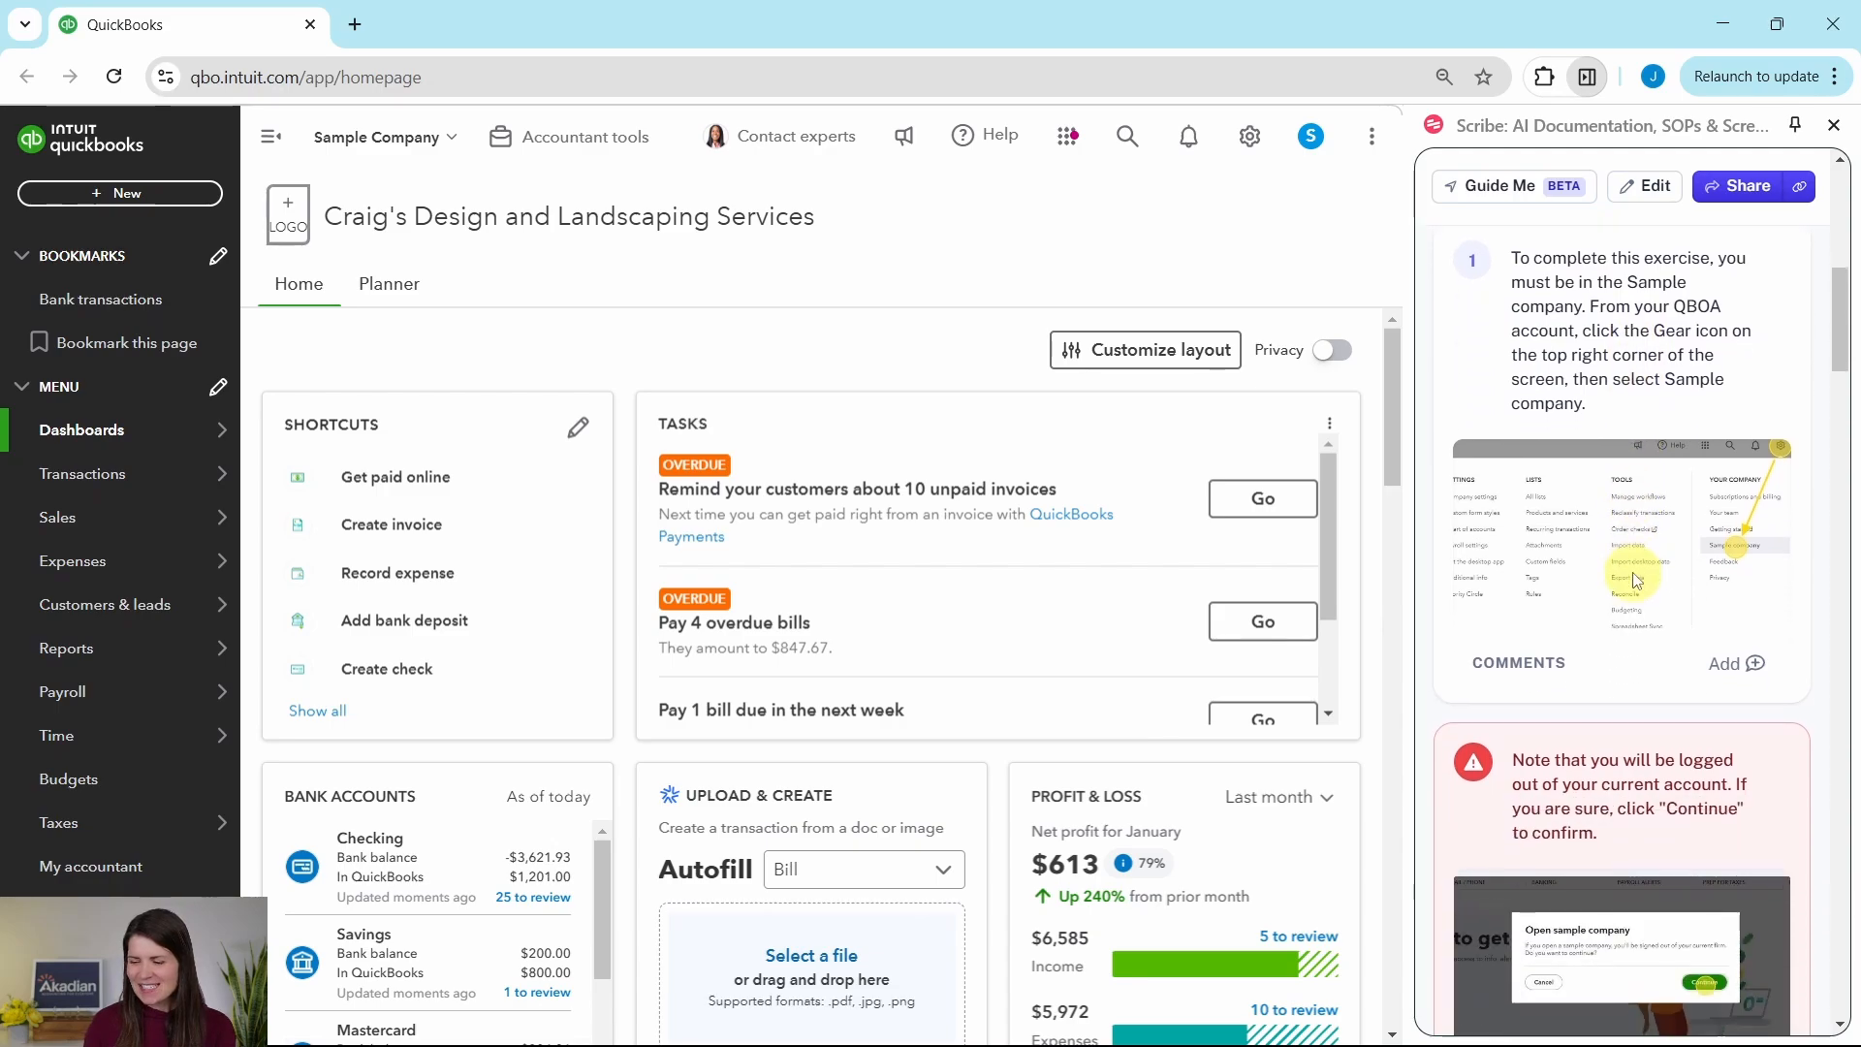
{"action": "scroll", "coordinate": [1620, 575], "scroll_direction": "down", "scroll_amount": 2}
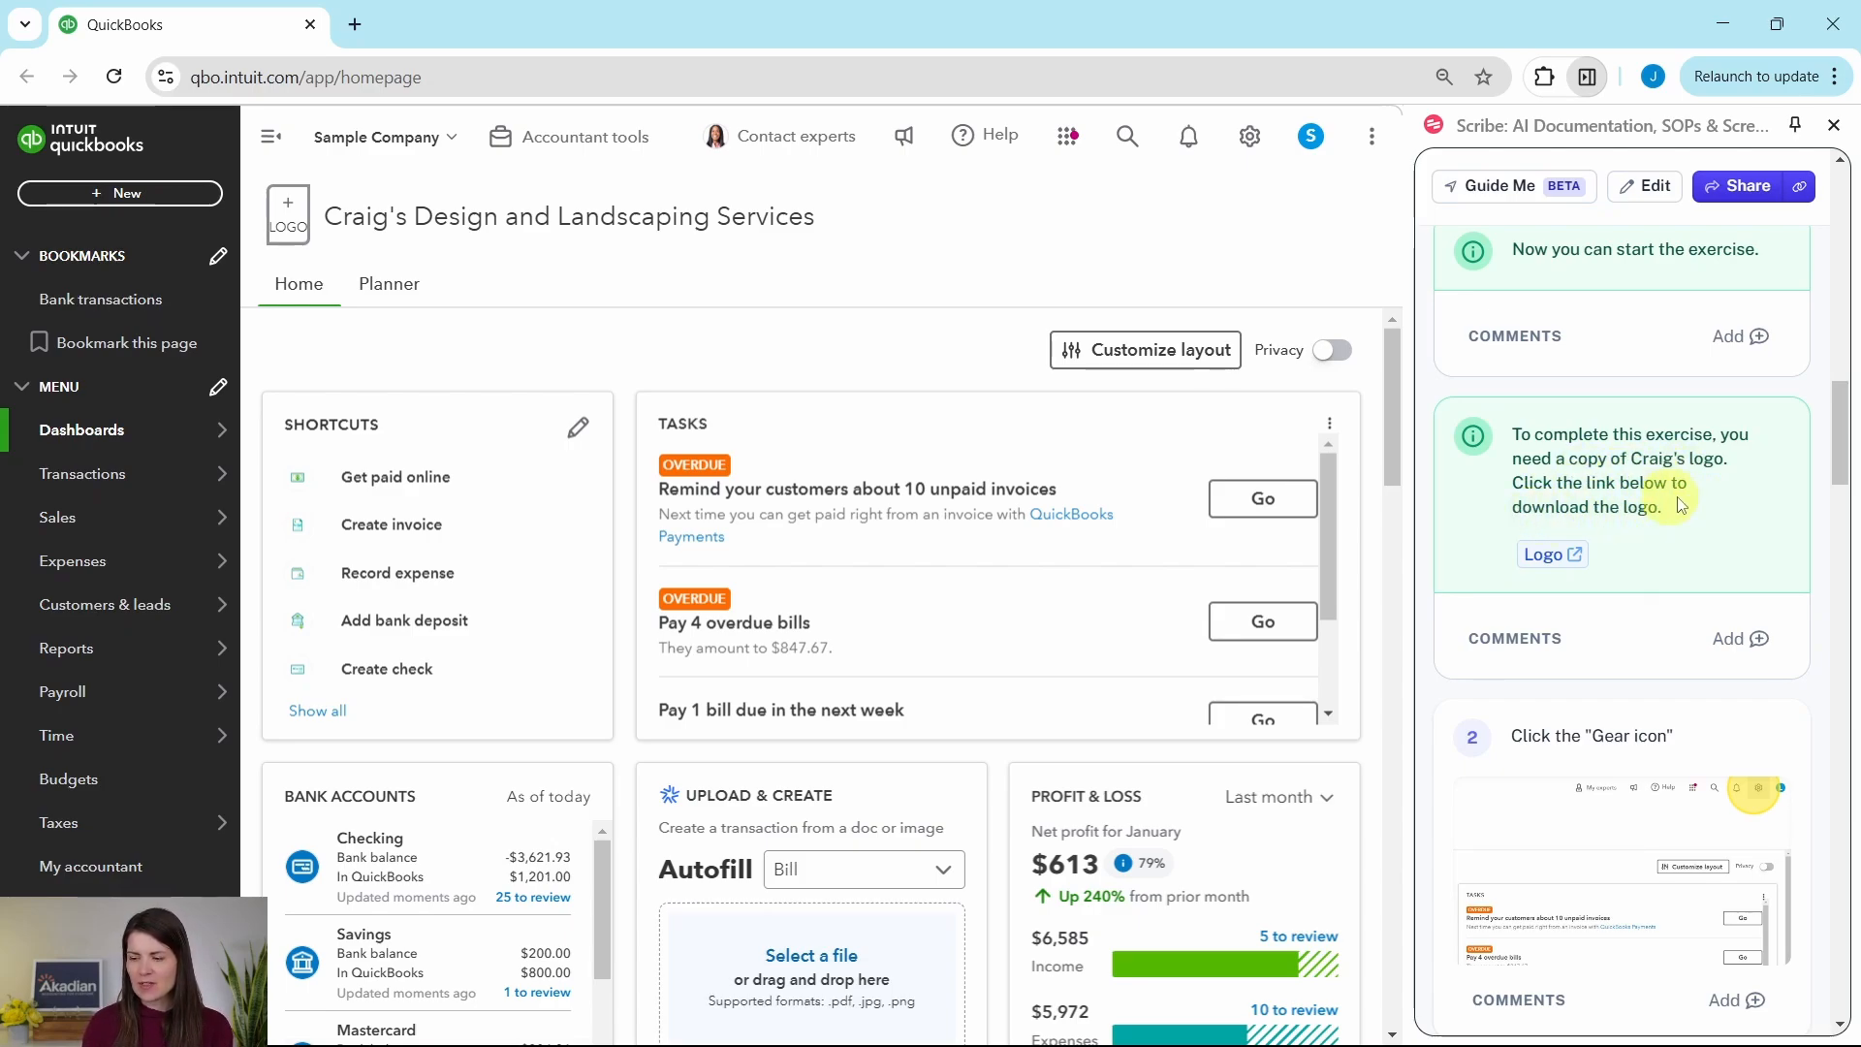
{"action": "left_click", "coordinate": [1545, 554]}
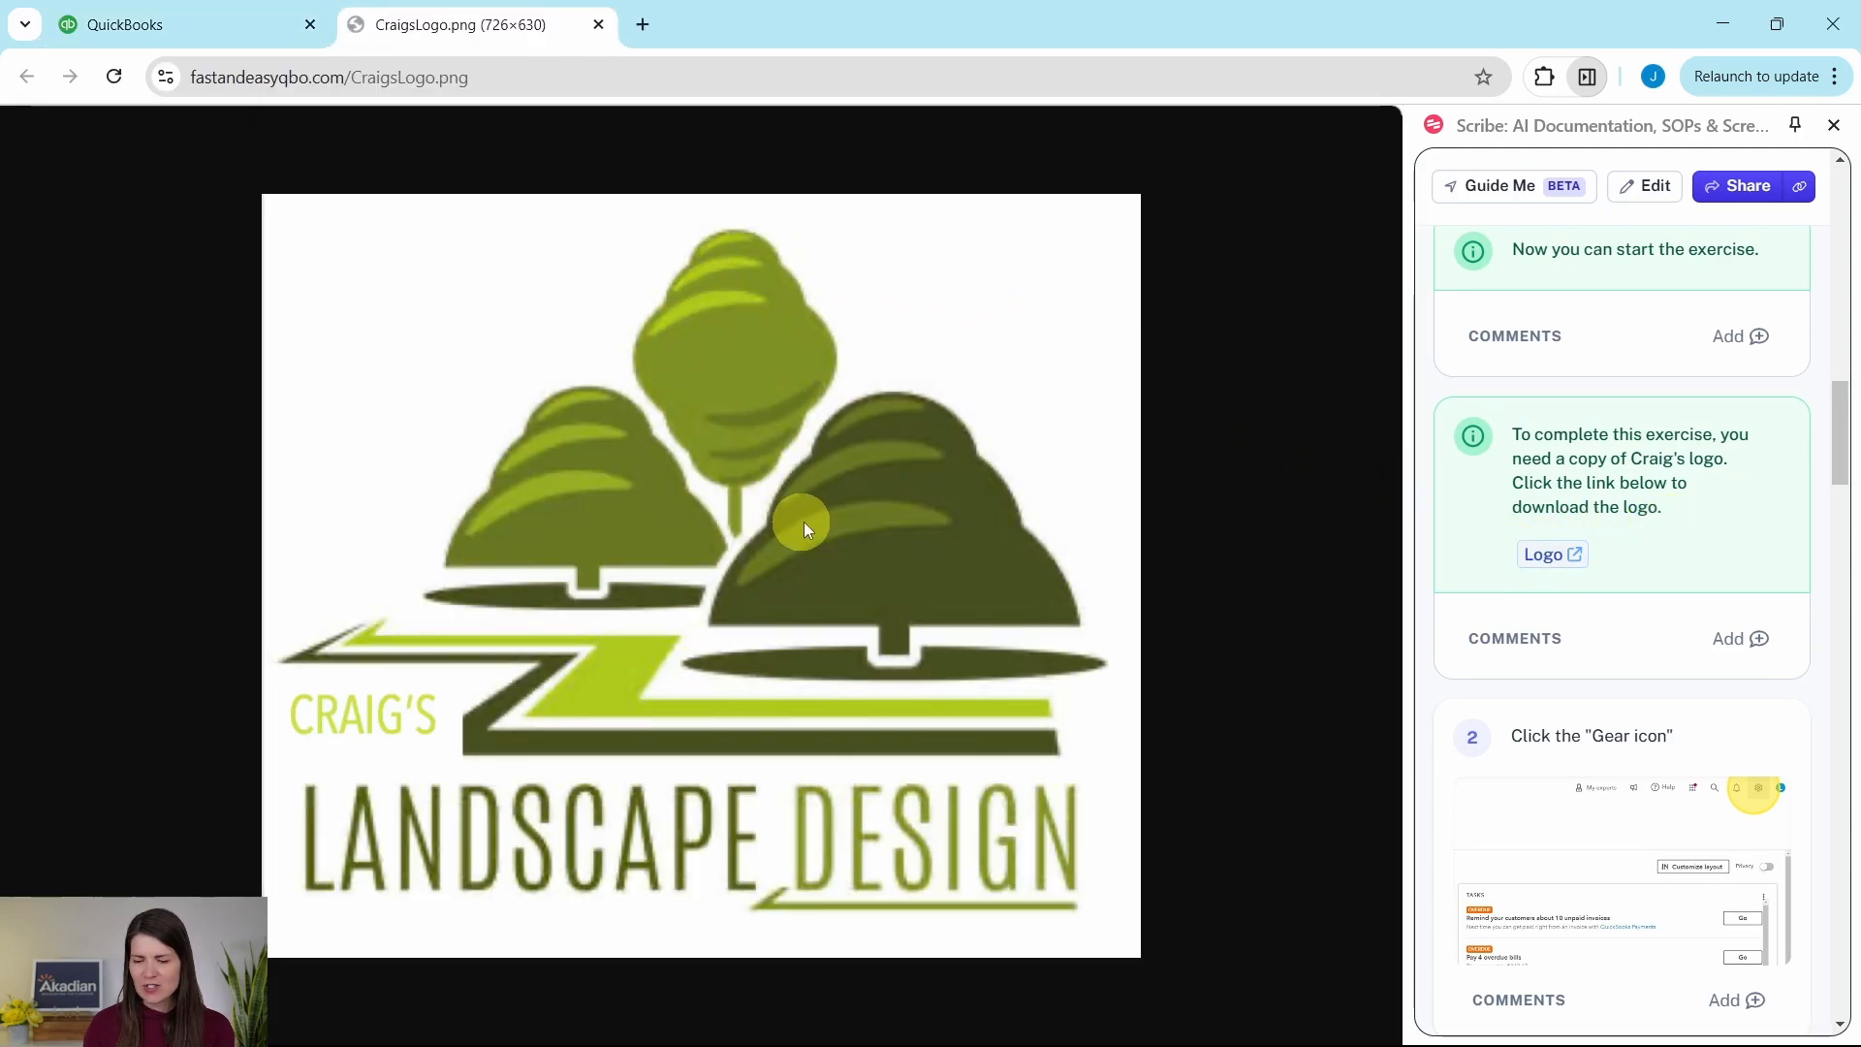
{"action": "right_click", "coordinate": [620, 430]}
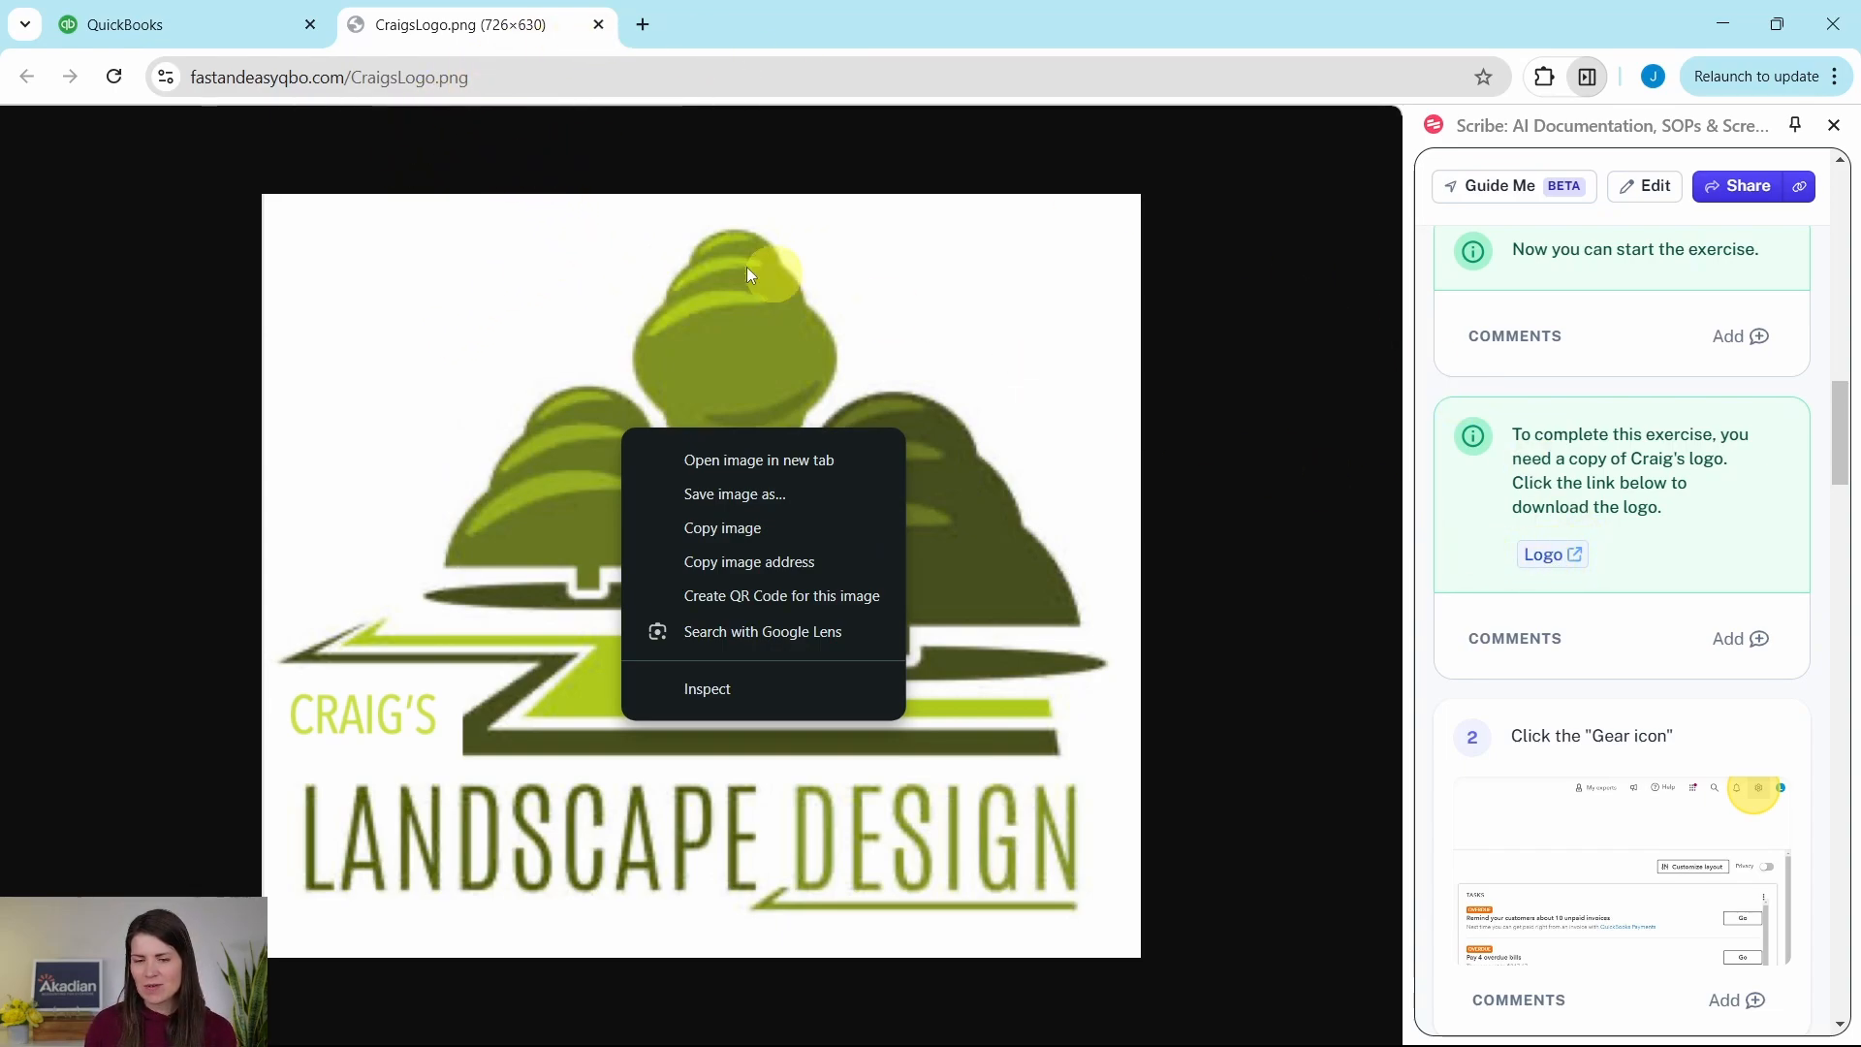
{"action": "left_click", "coordinate": [602, 27]}
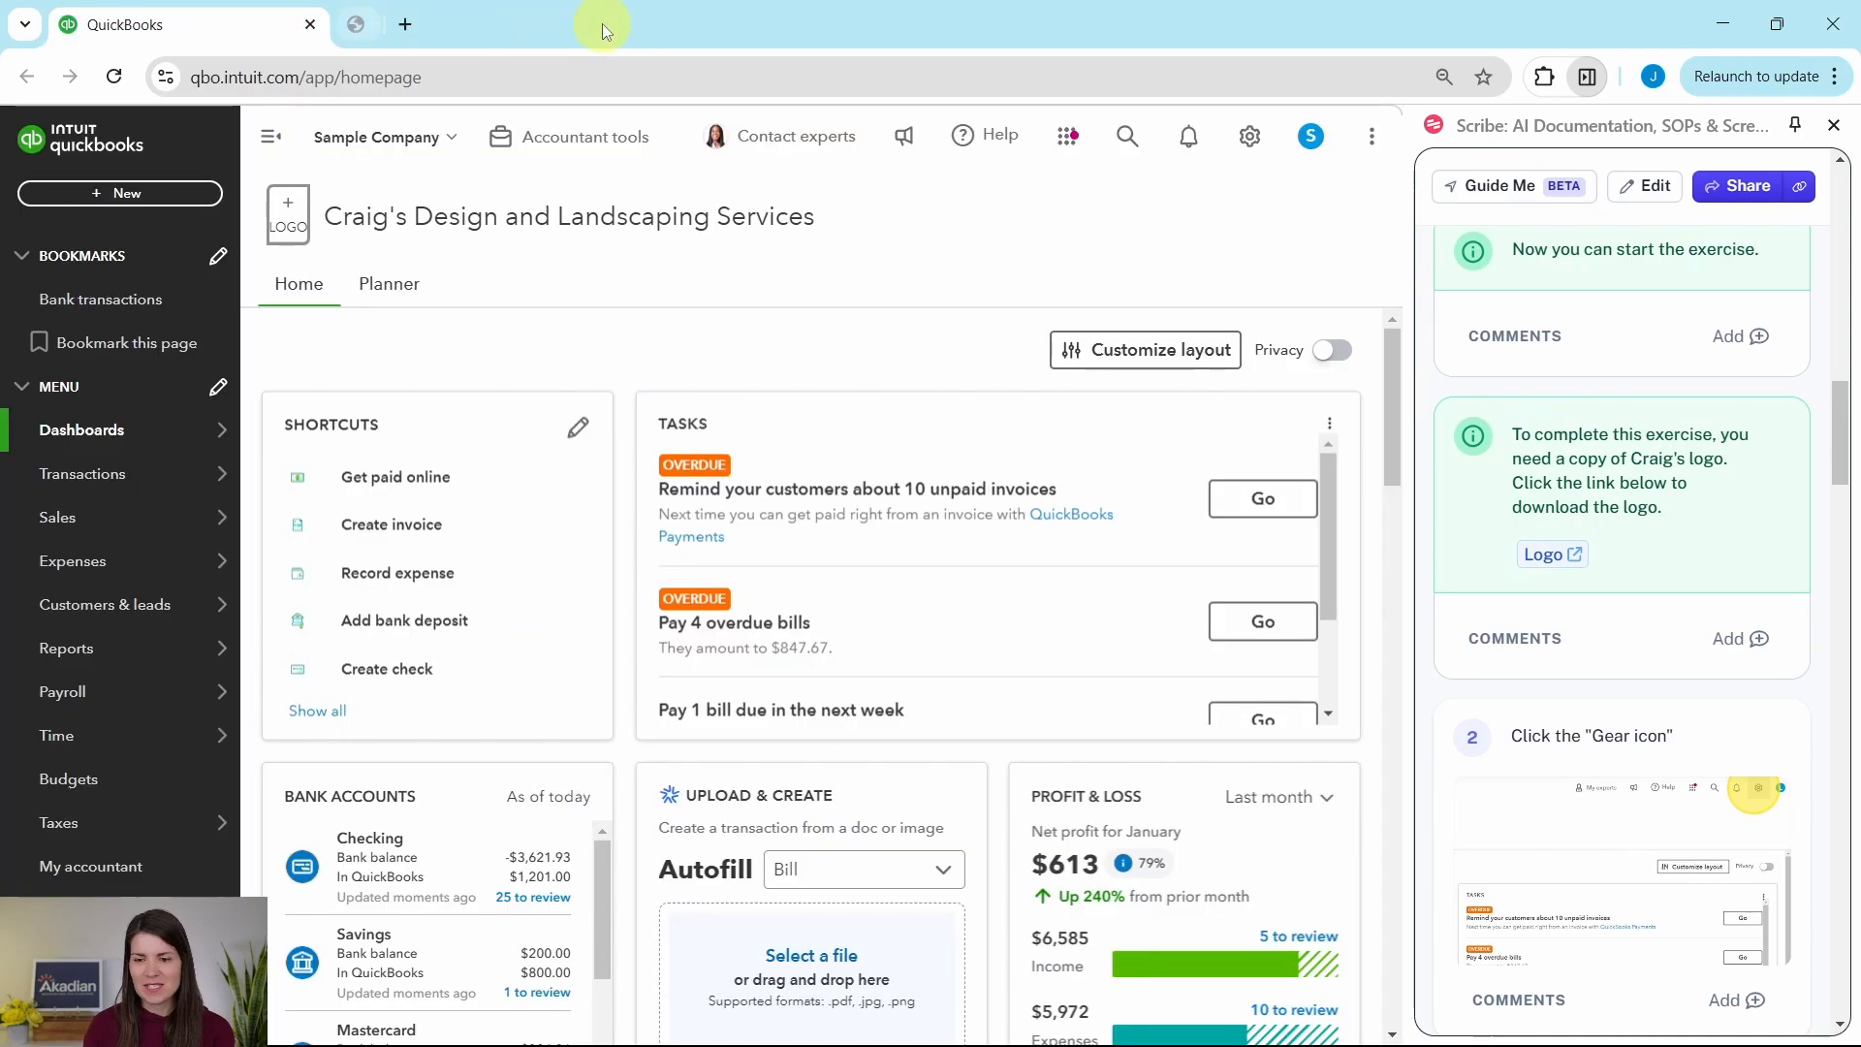
Open the company's list of custom form styles
{"action": "scroll", "coordinate": [1674, 513], "scroll_direction": "down", "scroll_amount": 4}
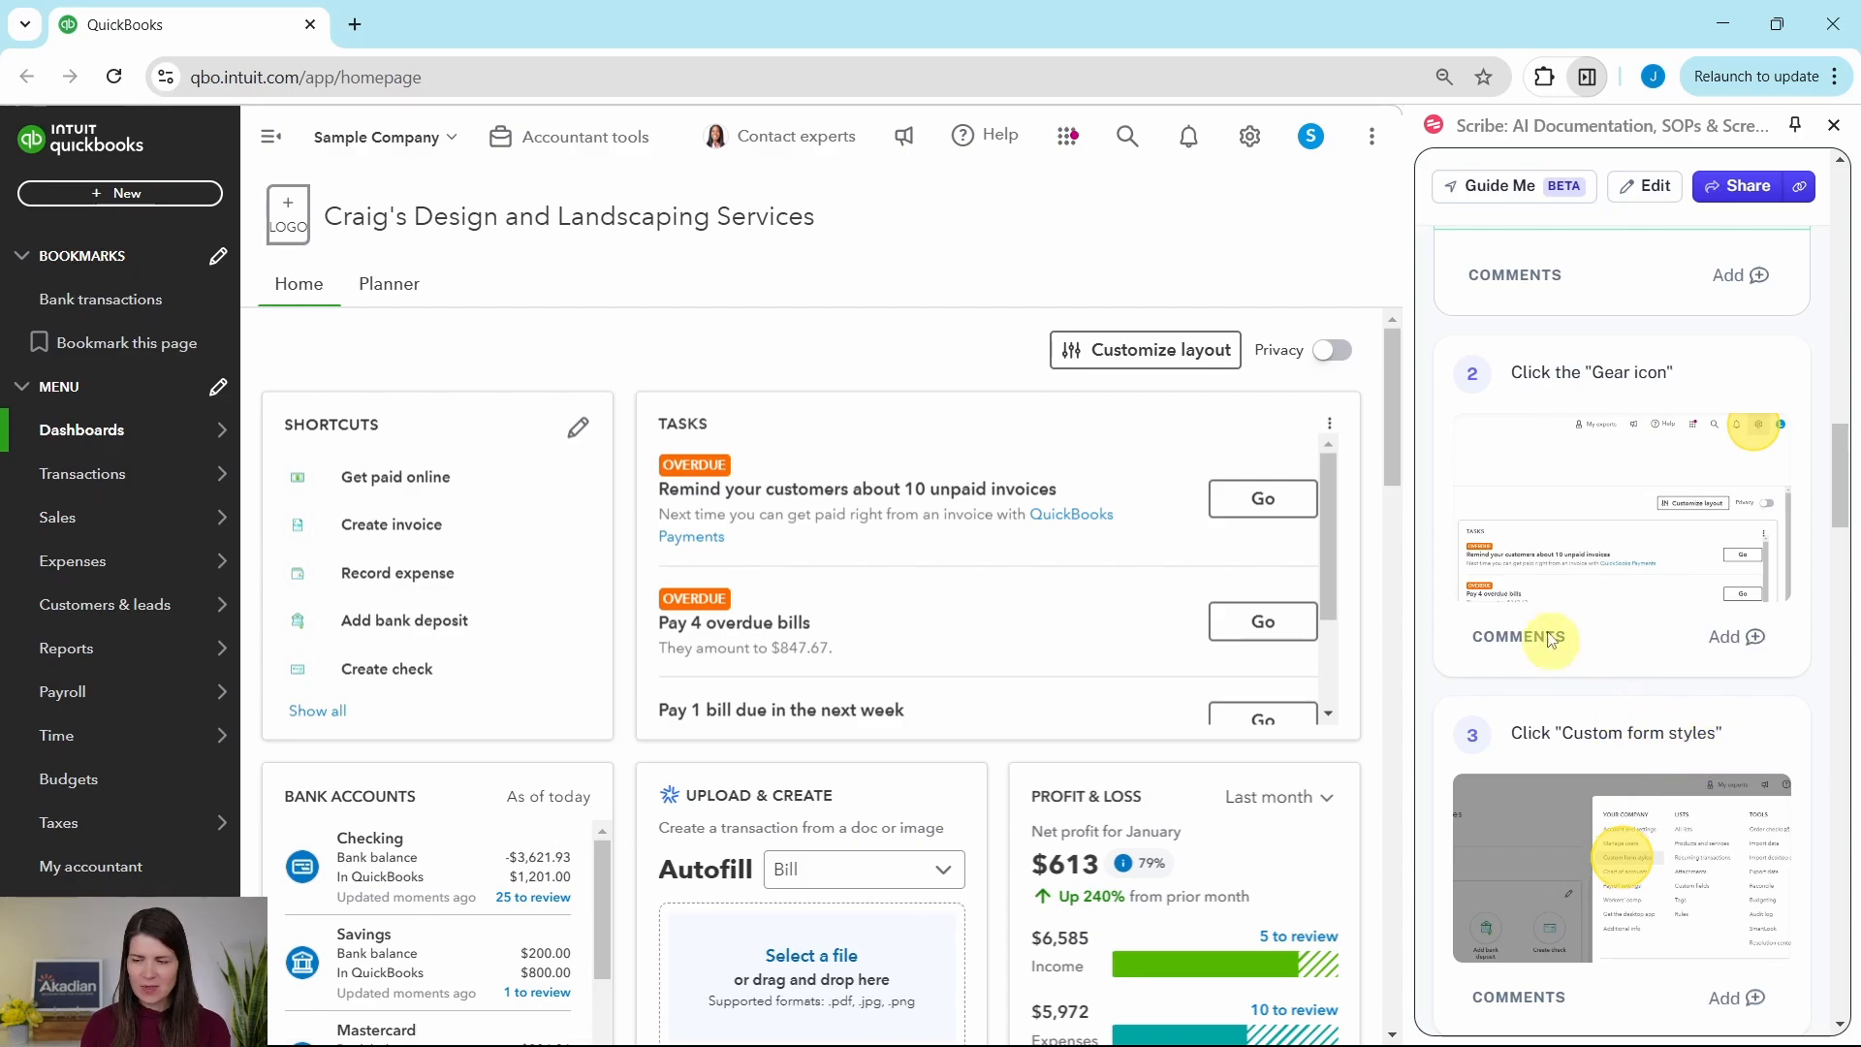
{"action": "left_click", "coordinate": [1254, 142]}
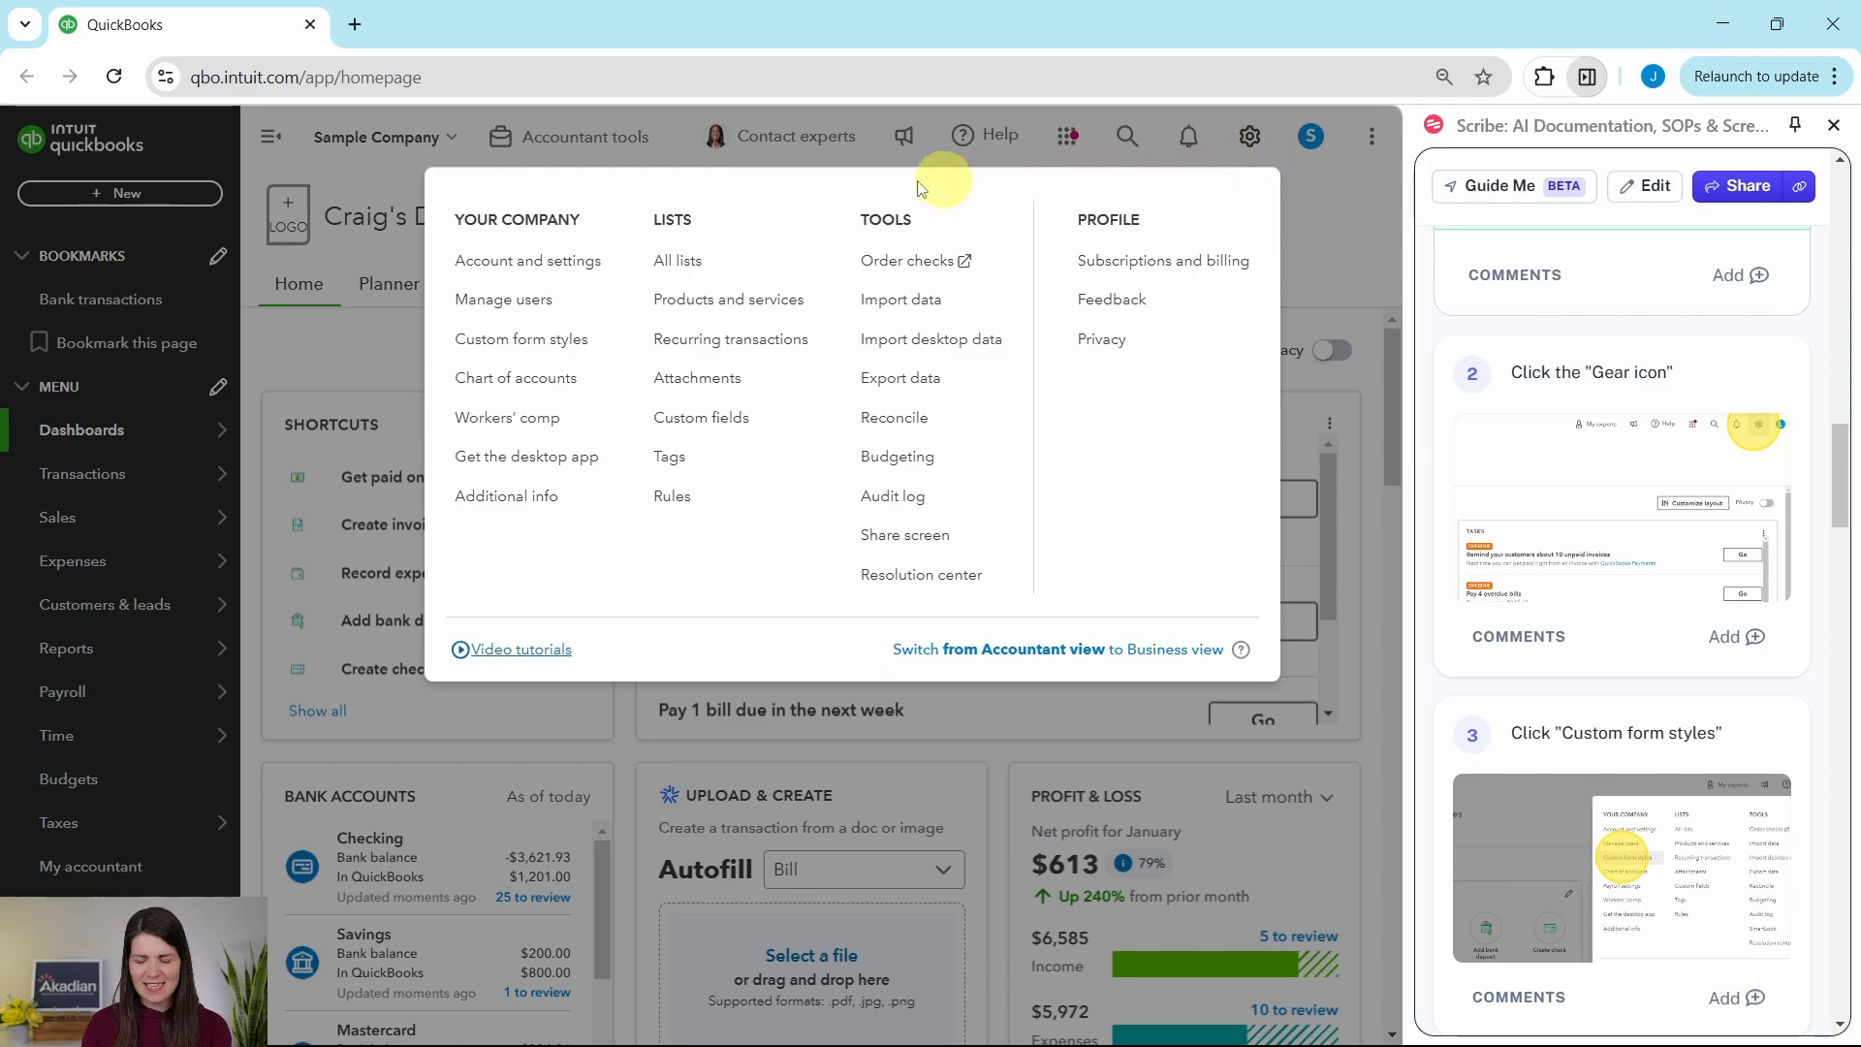
{"action": "left_click", "coordinate": [549, 342]}
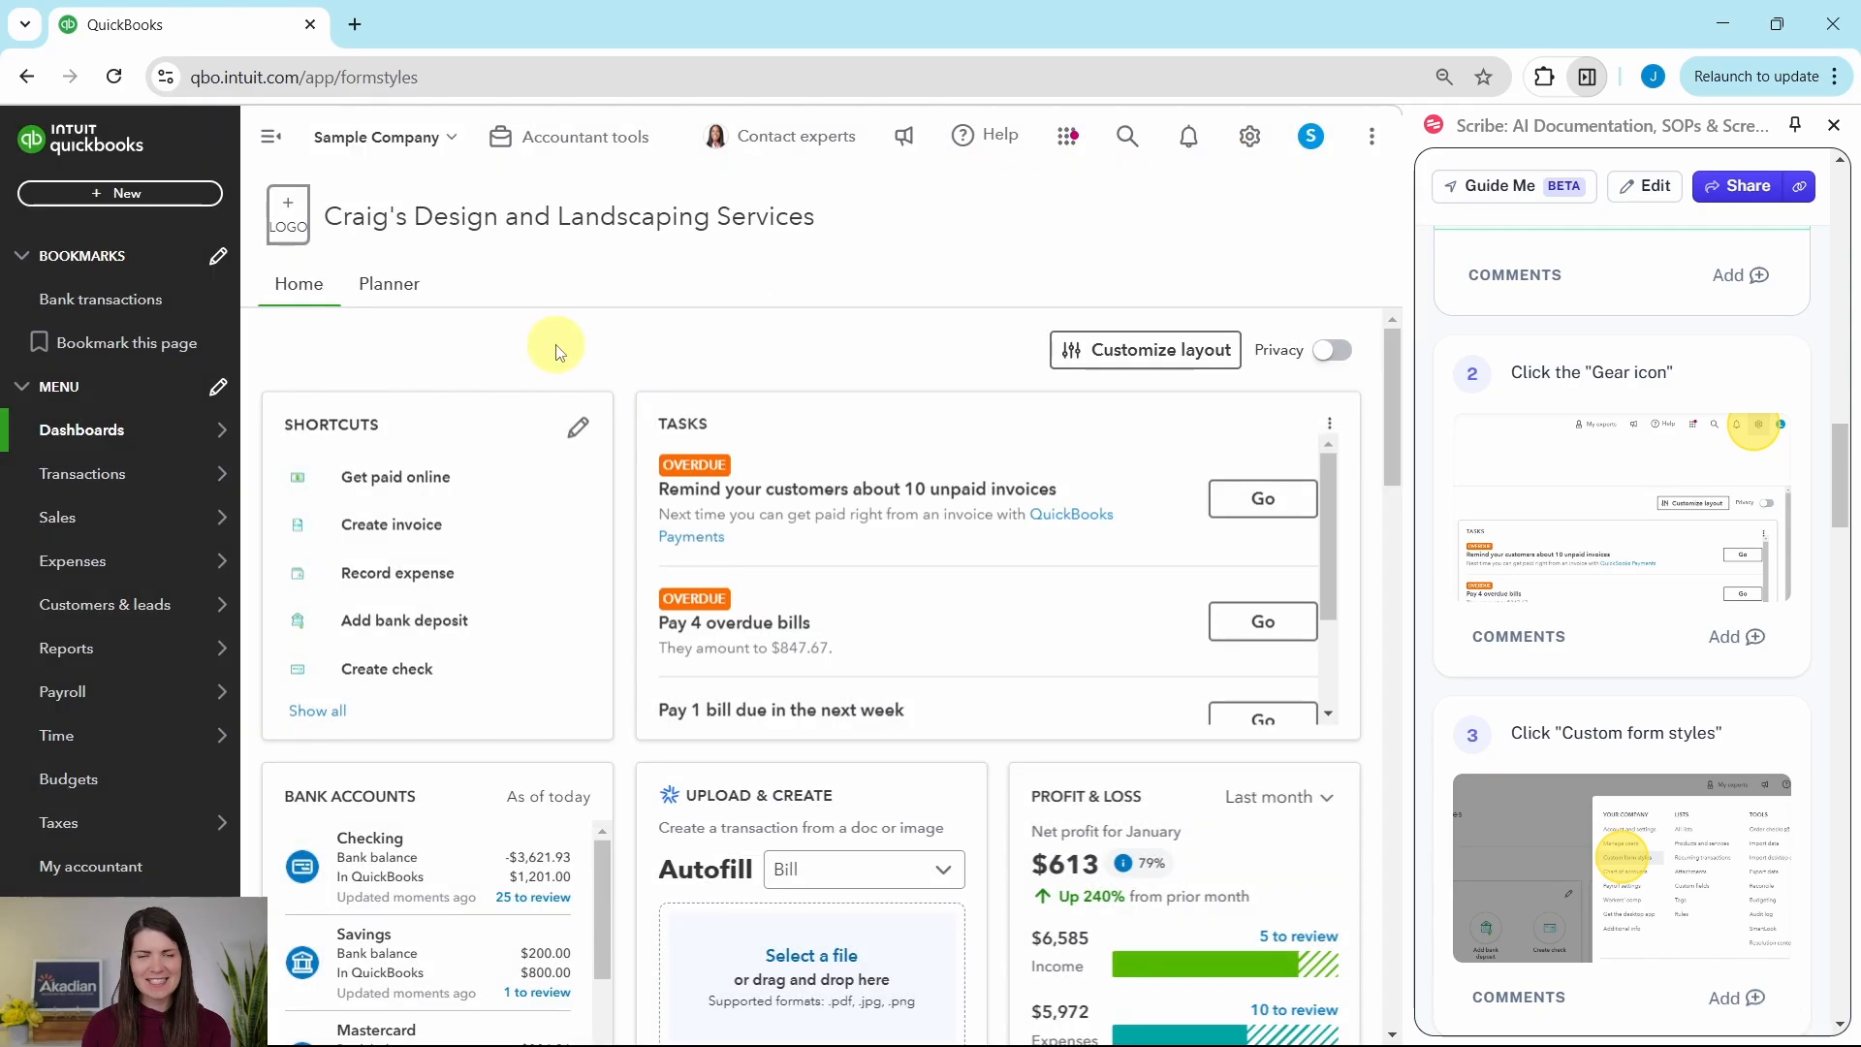
Read the guide's note on client-facing forms and check which form types a new style can be created for
{"action": "scroll", "coordinate": [1620, 394], "scroll_direction": "down", "scroll_amount": 6}
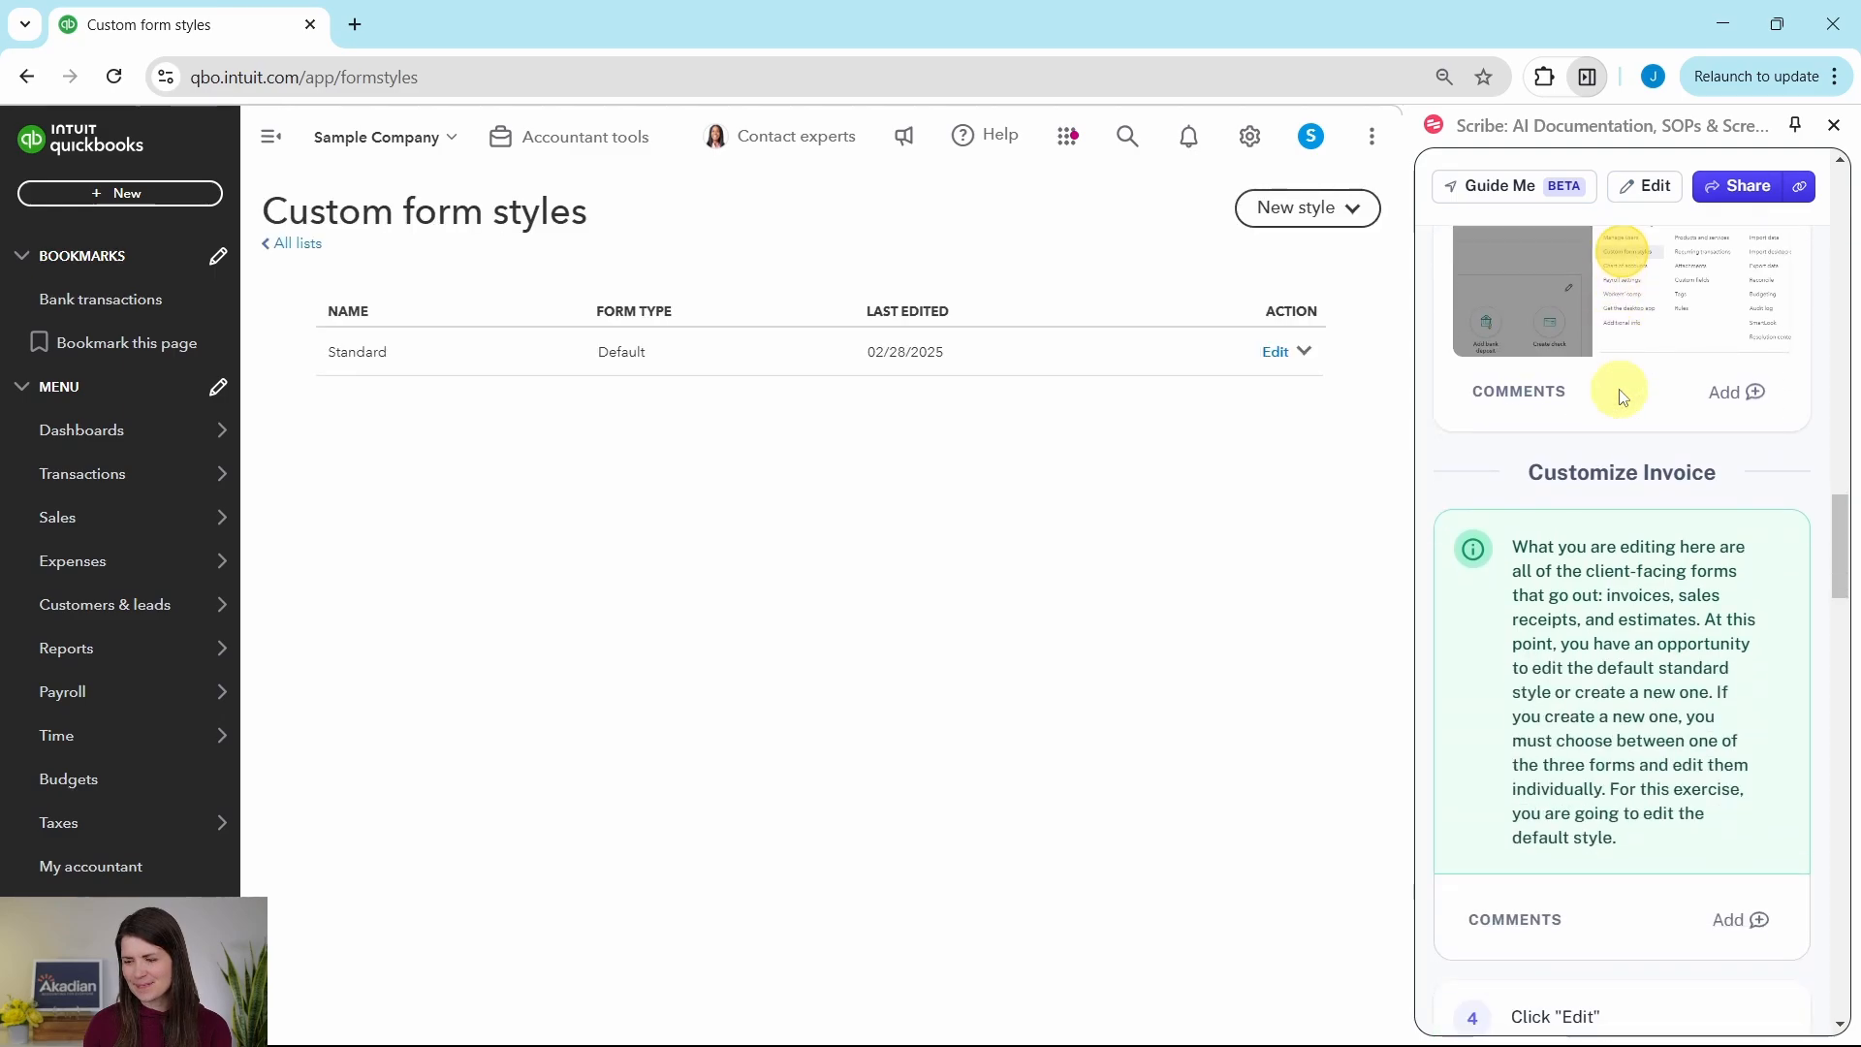
{"action": "scroll", "coordinate": [1622, 396], "scroll_direction": "down", "scroll_amount": 3}
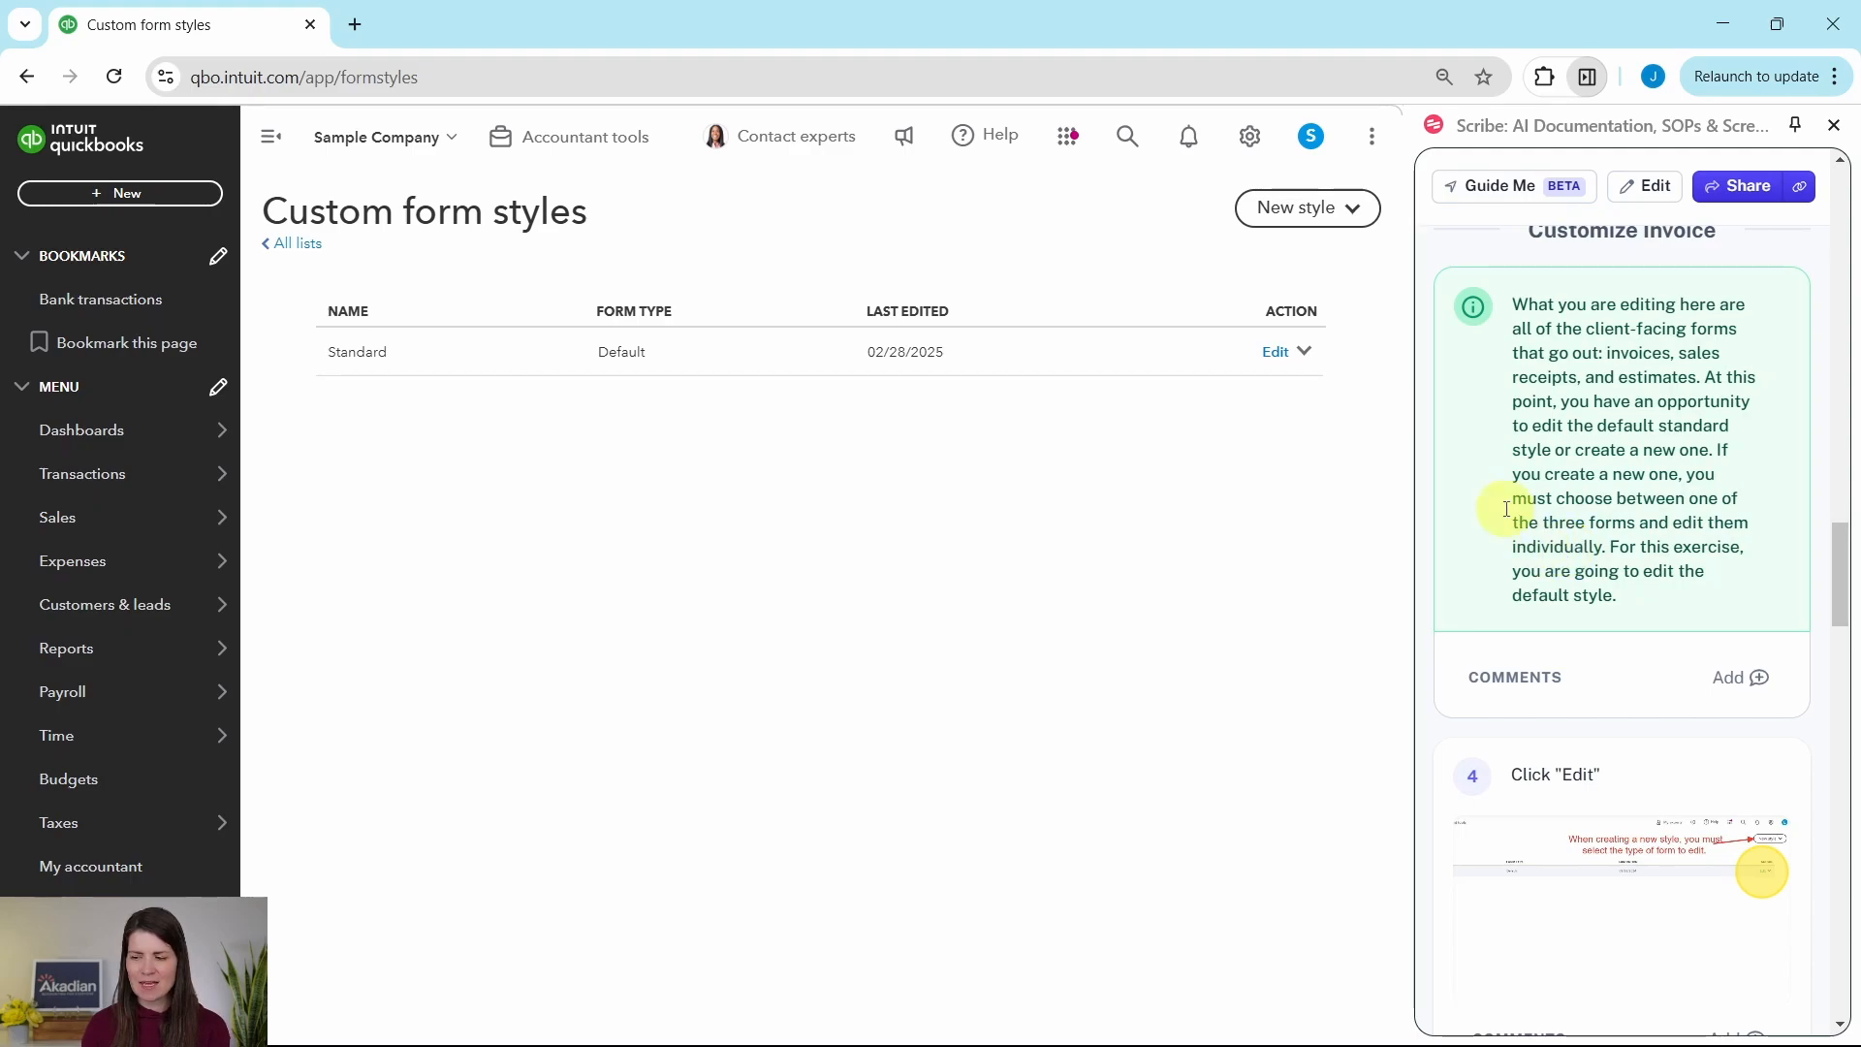
{"action": "left_click", "coordinate": [1353, 216]}
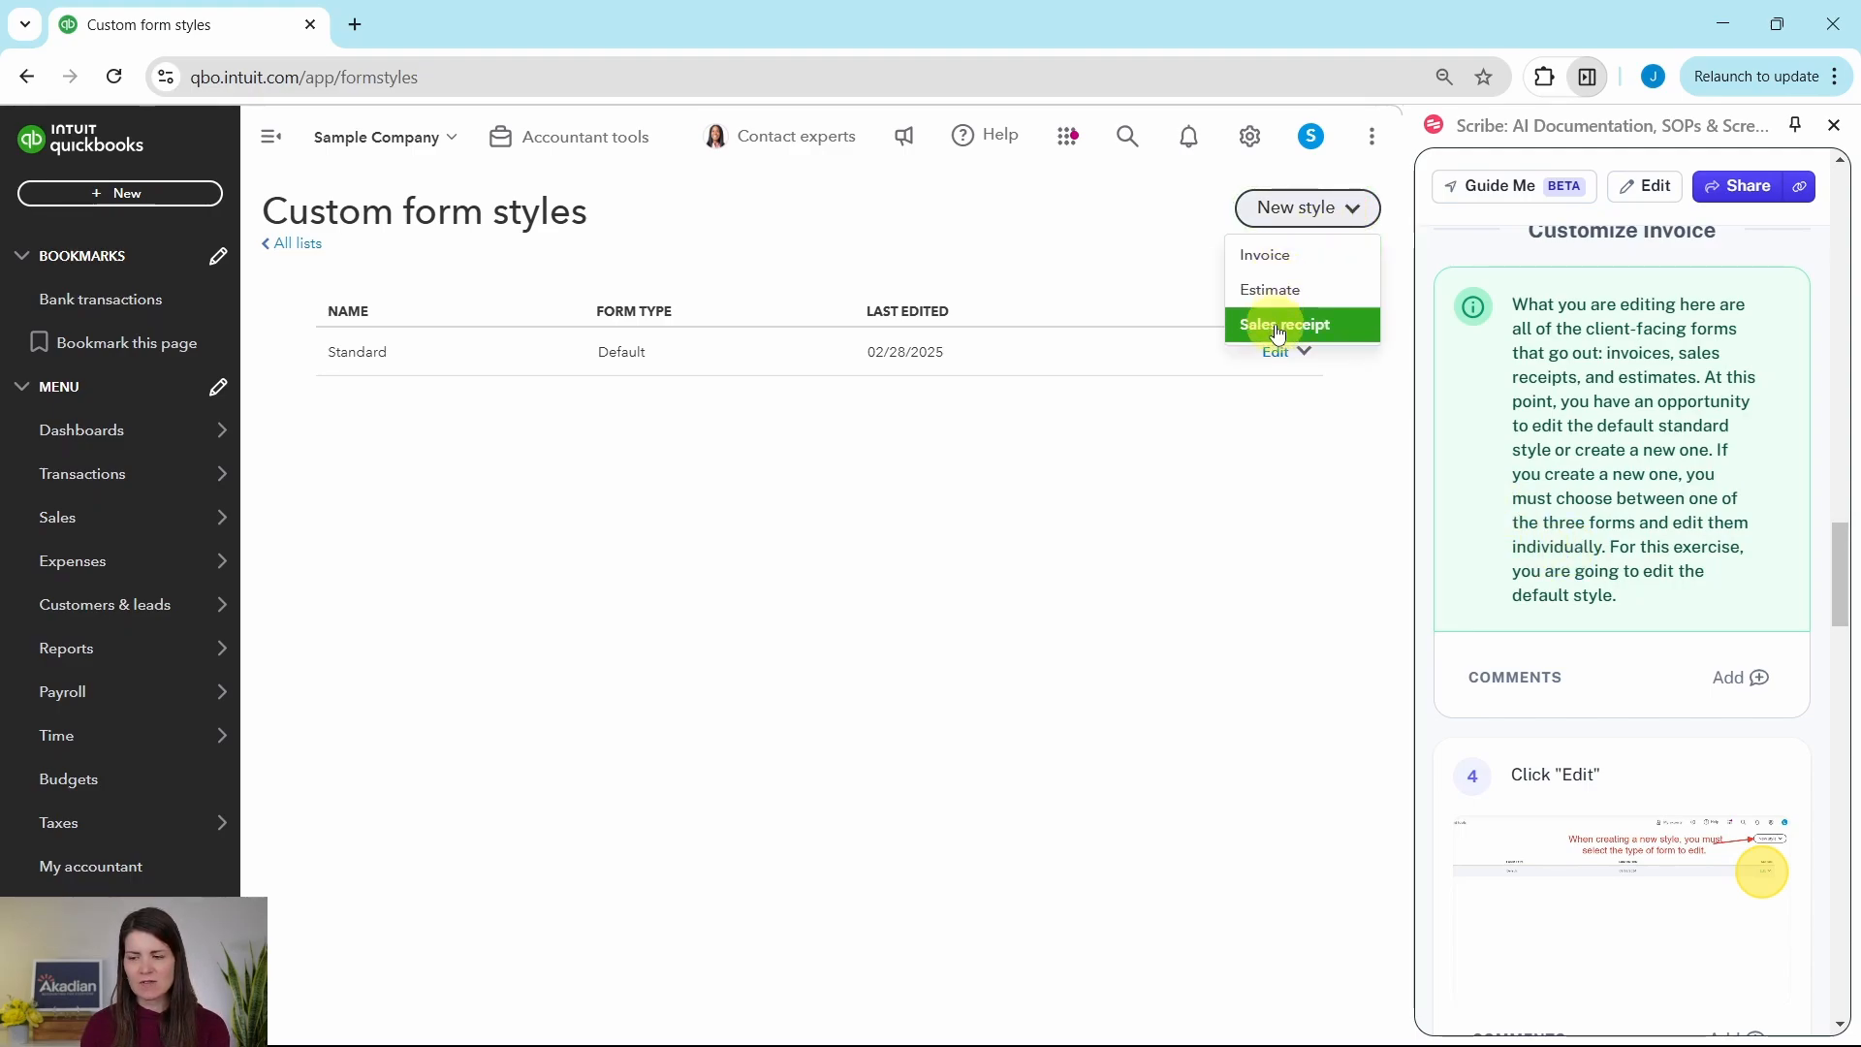
{"action": "left_click", "coordinate": [1287, 447]}
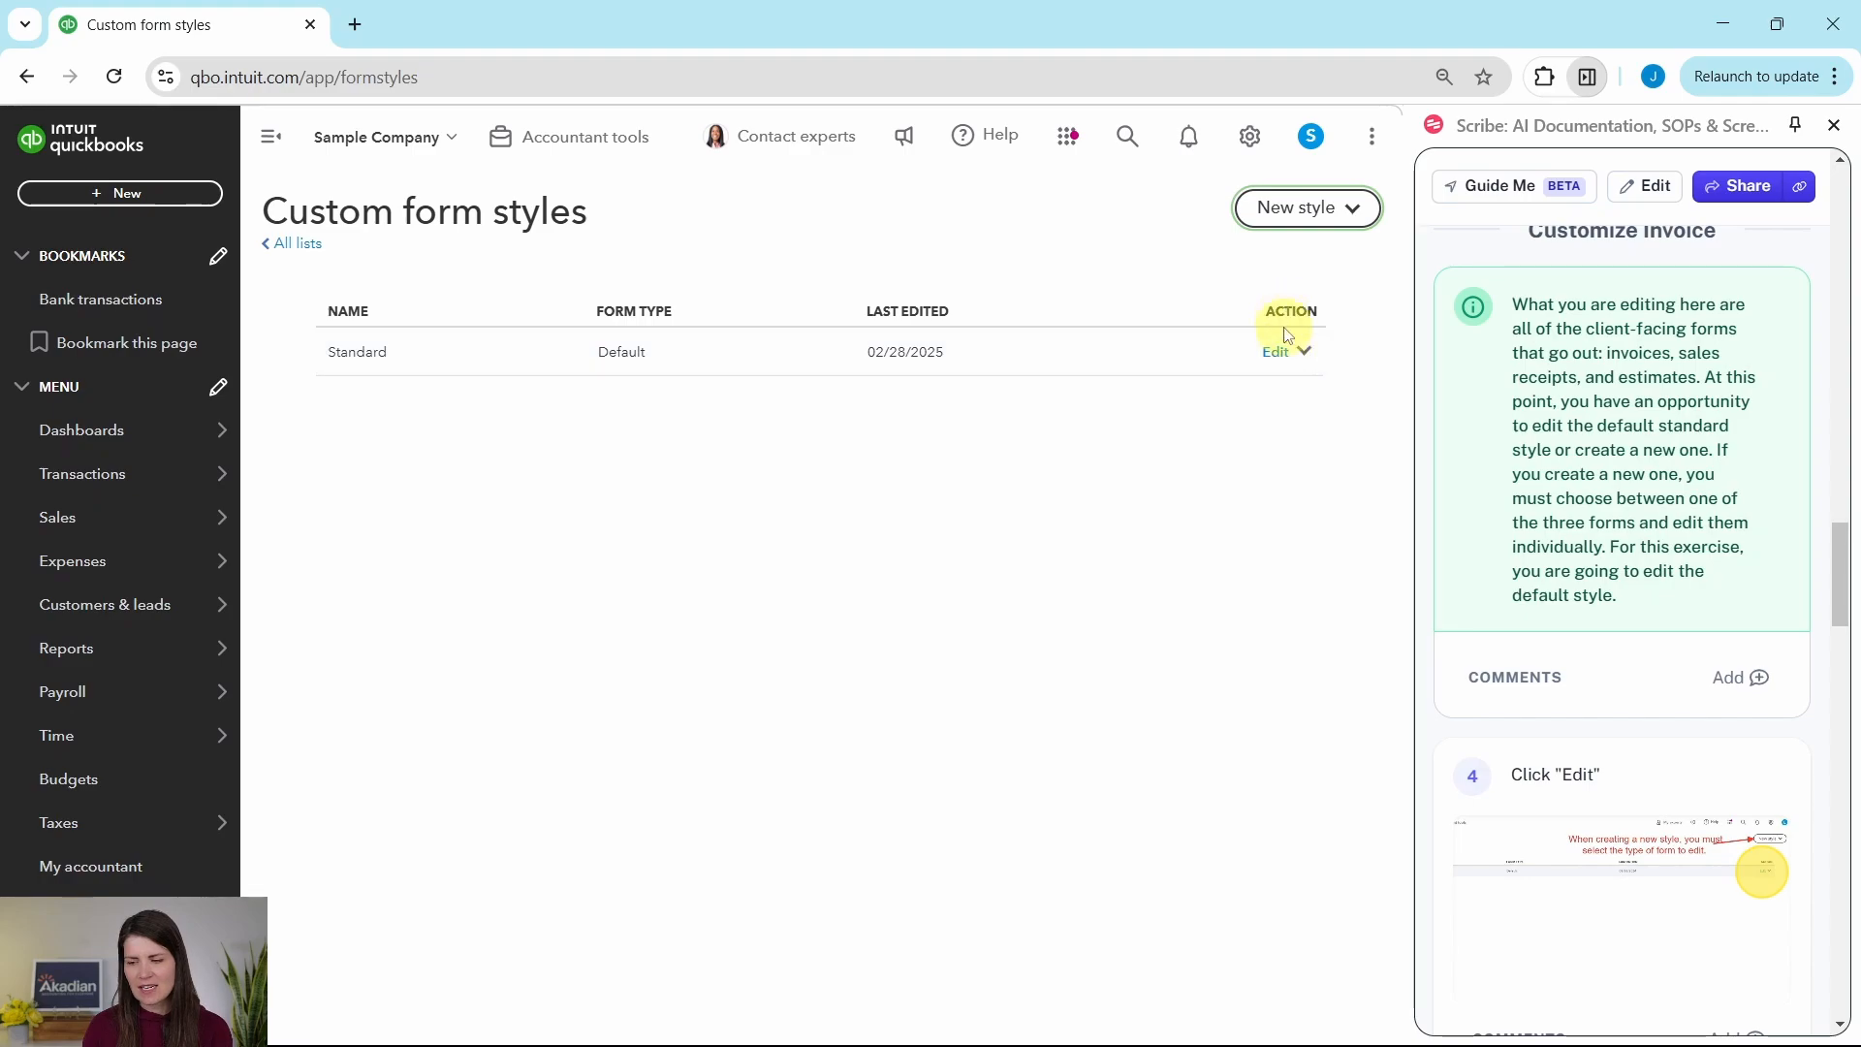
Open the Standard default form style for editing and apply the Bold template to its design
{"action": "left_click", "coordinate": [1278, 352]}
{"action": "scroll", "coordinate": [1609, 436], "scroll_direction": "down", "scroll_amount": 7}
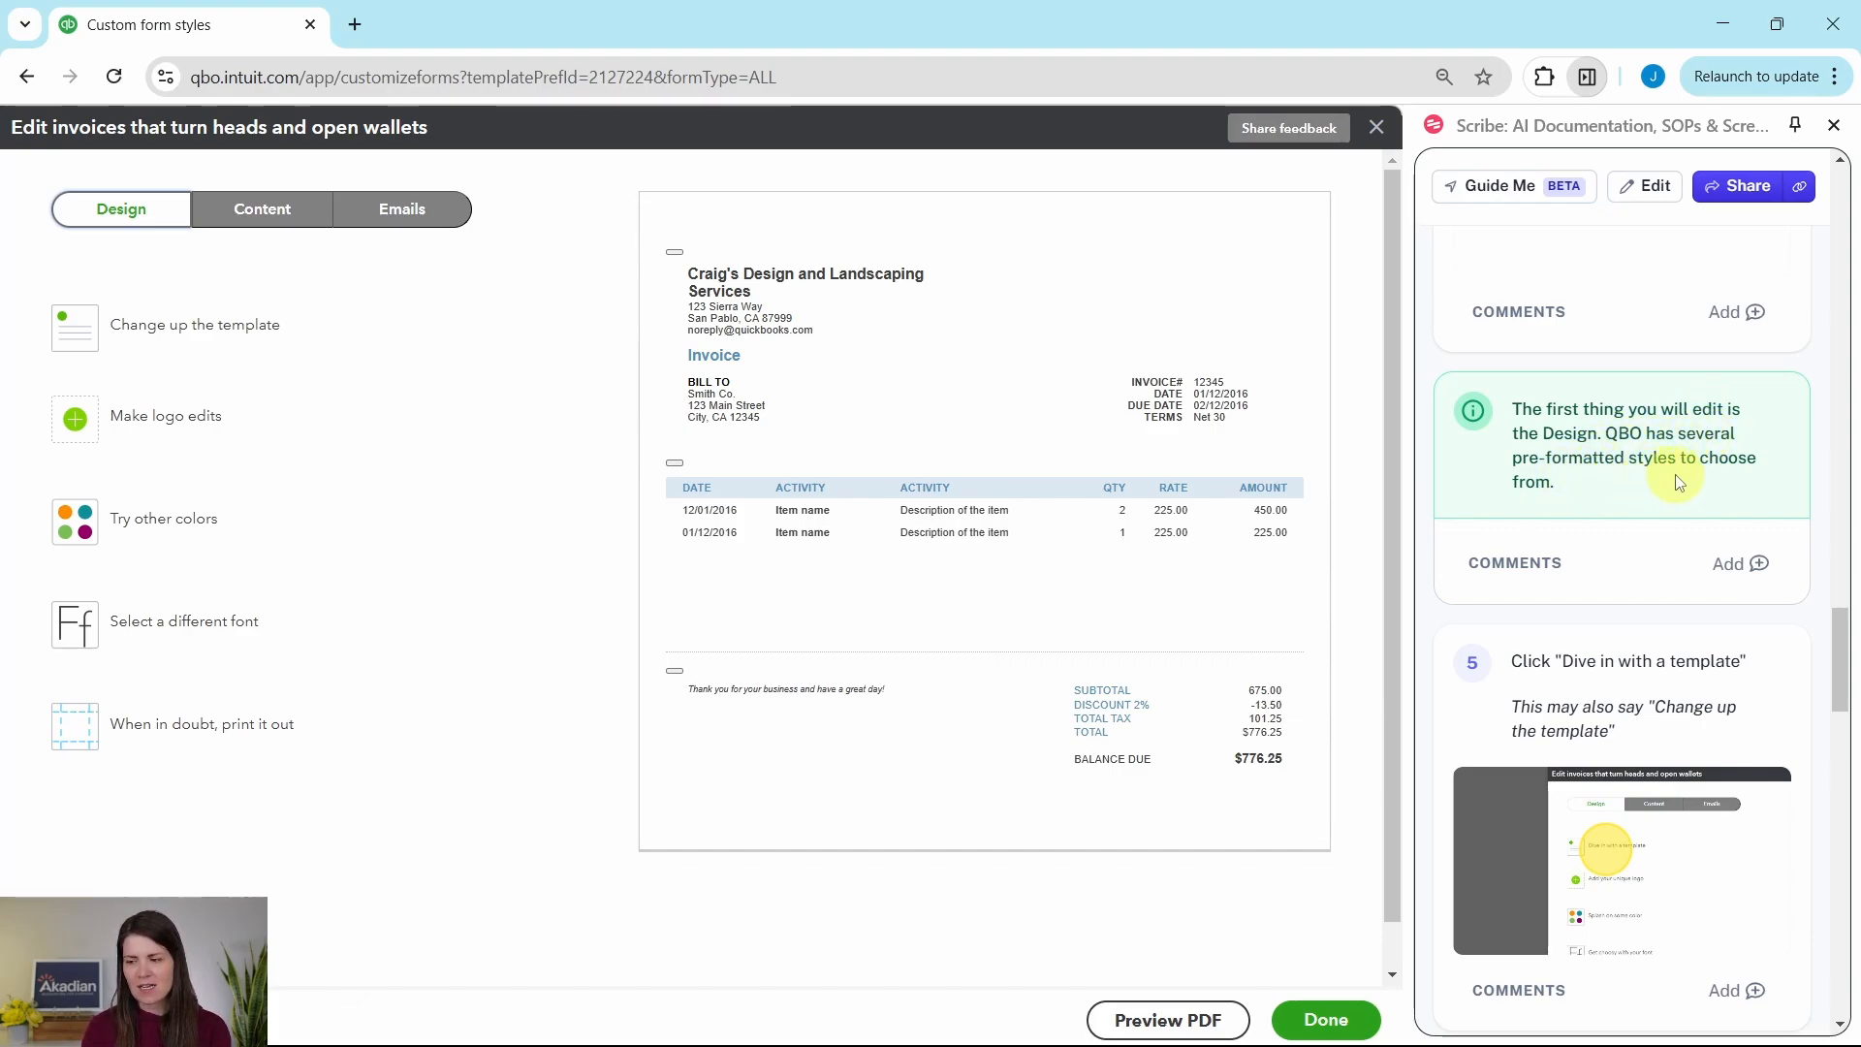
{"action": "scroll", "coordinate": [1636, 524], "scroll_direction": "down", "scroll_amount": 2}
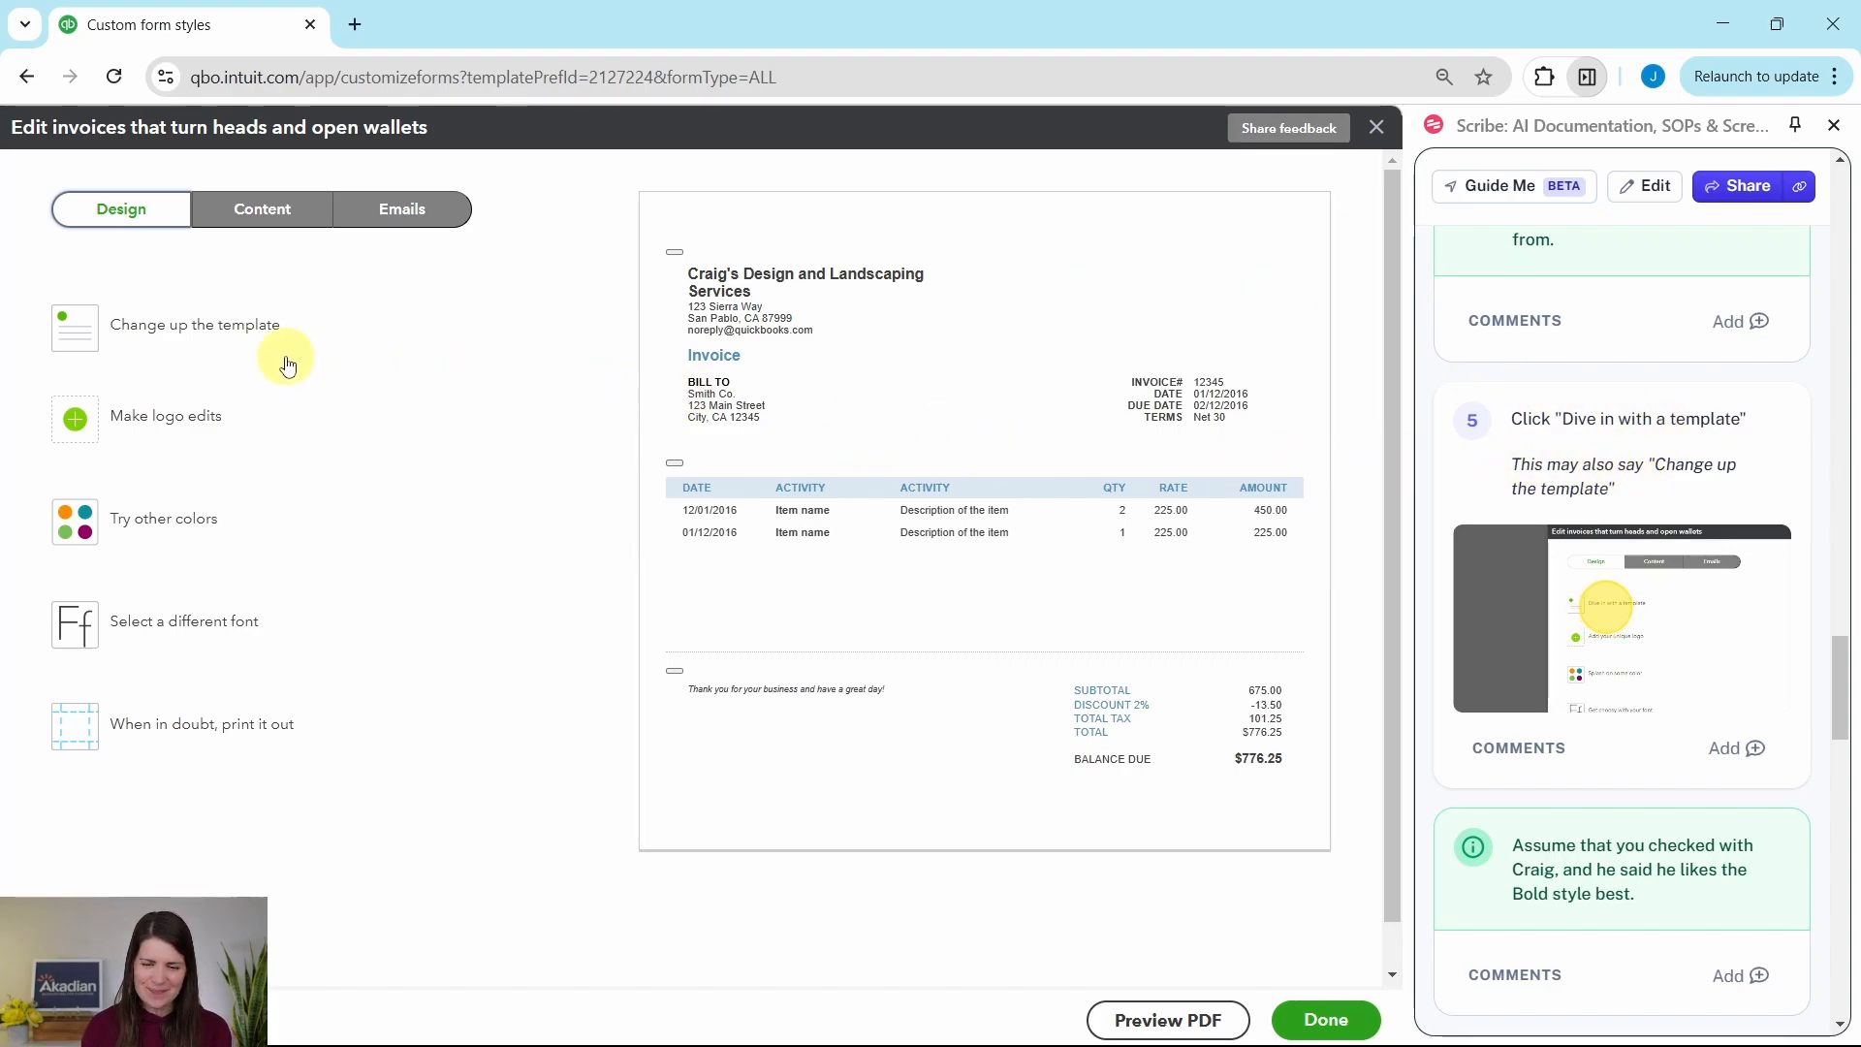
{"action": "left_click", "coordinate": [127, 336]}
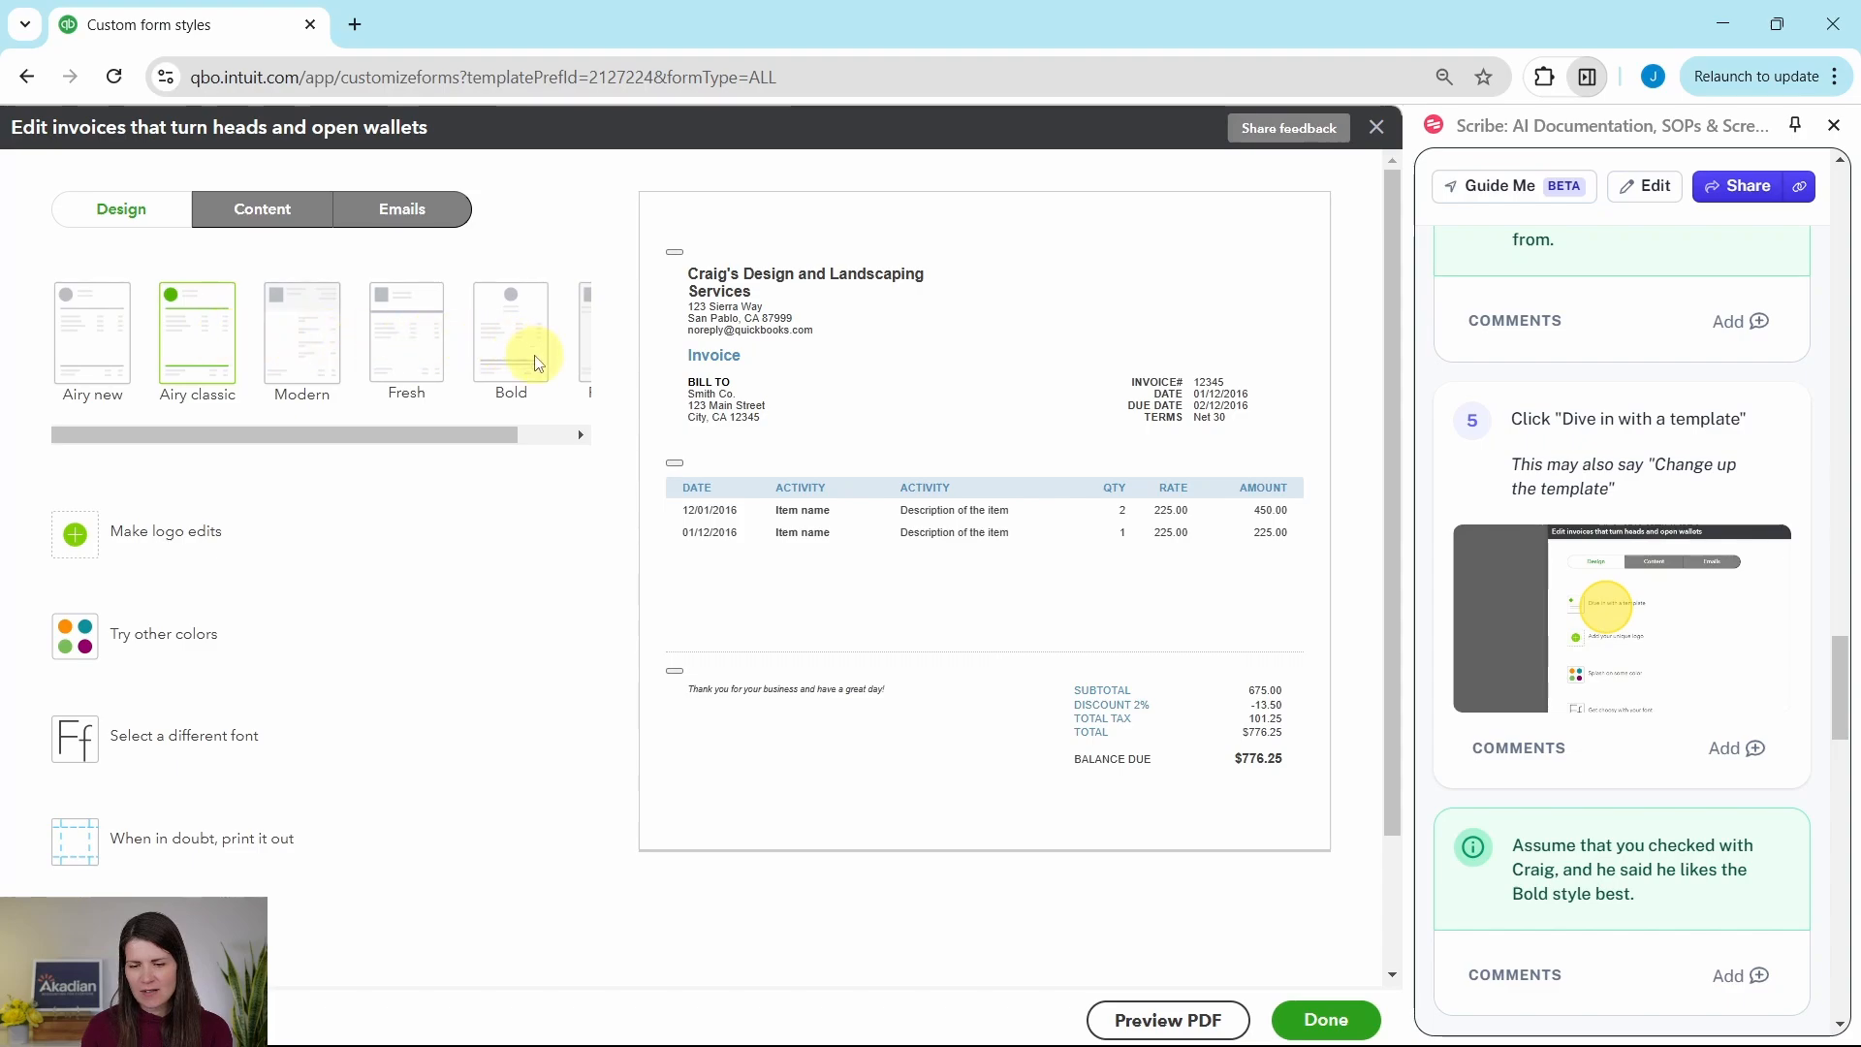
{"action": "left_click_drag", "start_coordinate": [489, 431], "coordinate": [417, 436]}
{"action": "scroll", "coordinate": [1594, 581], "scroll_direction": "down", "scroll_amount": 5}
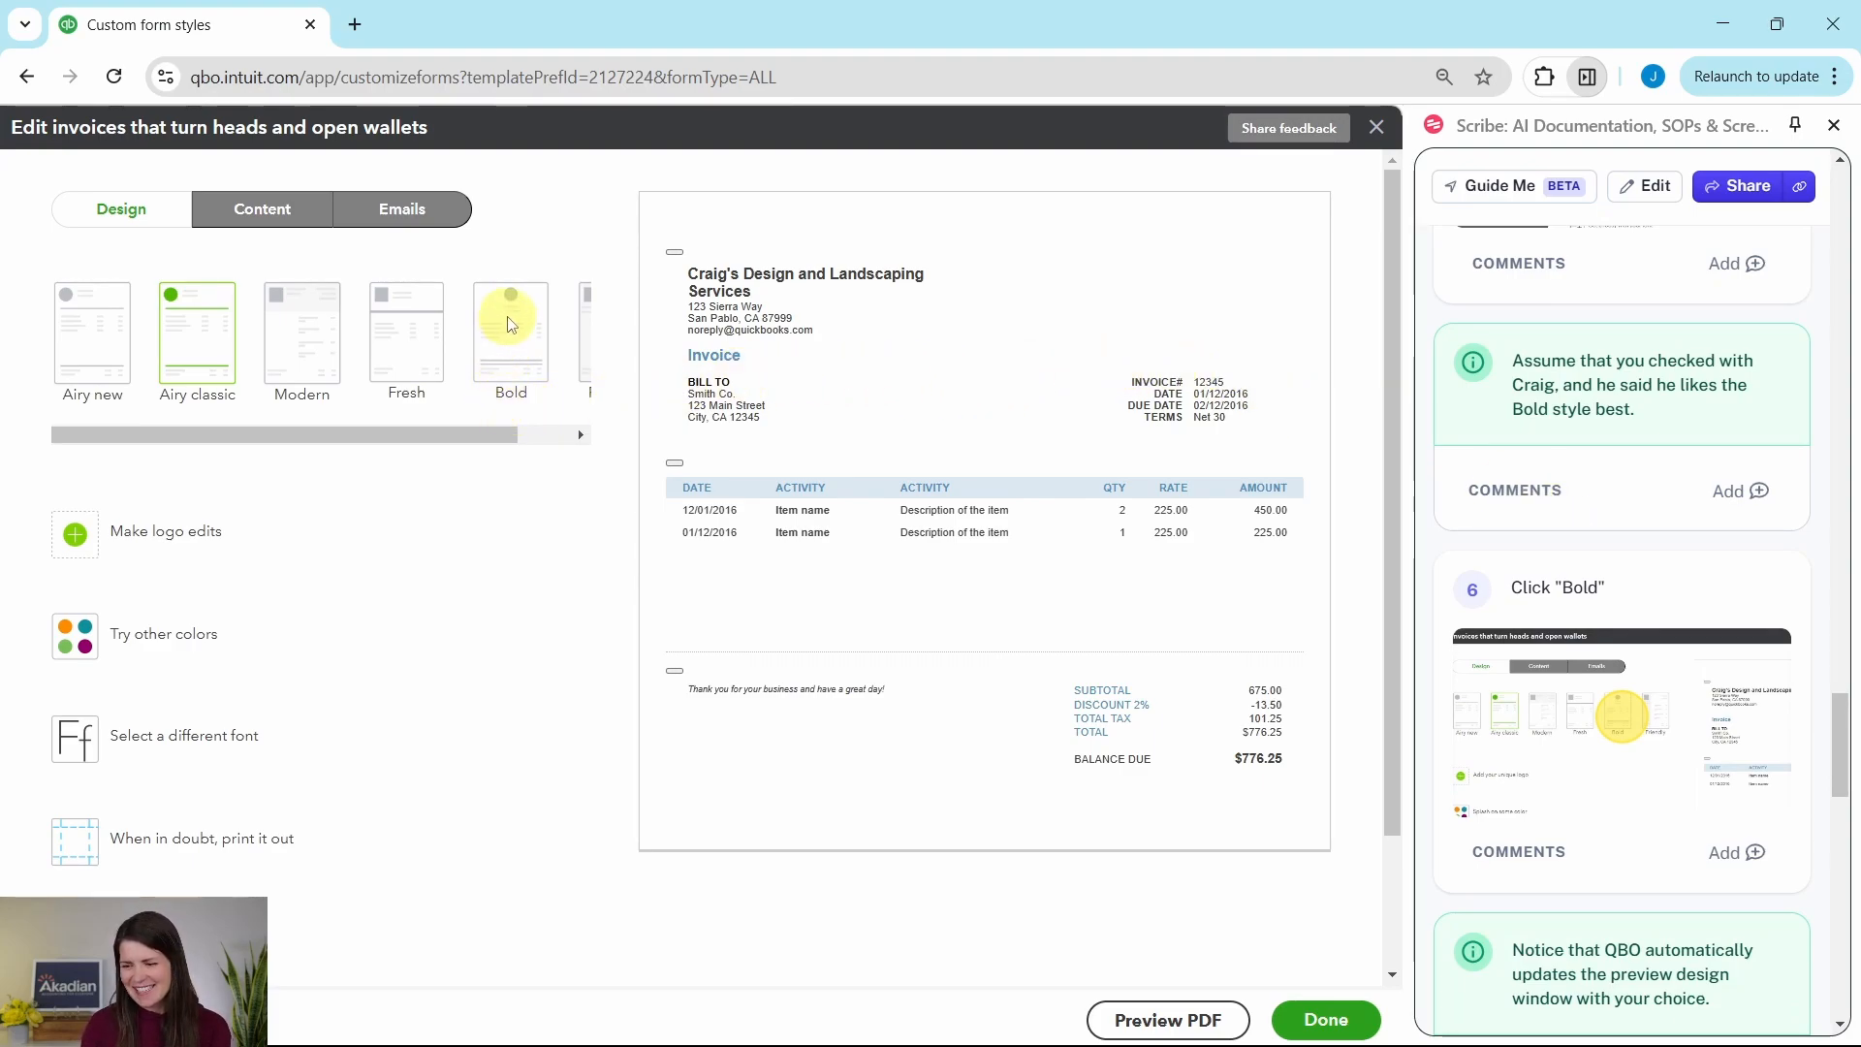
{"action": "left_click", "coordinate": [515, 345]}
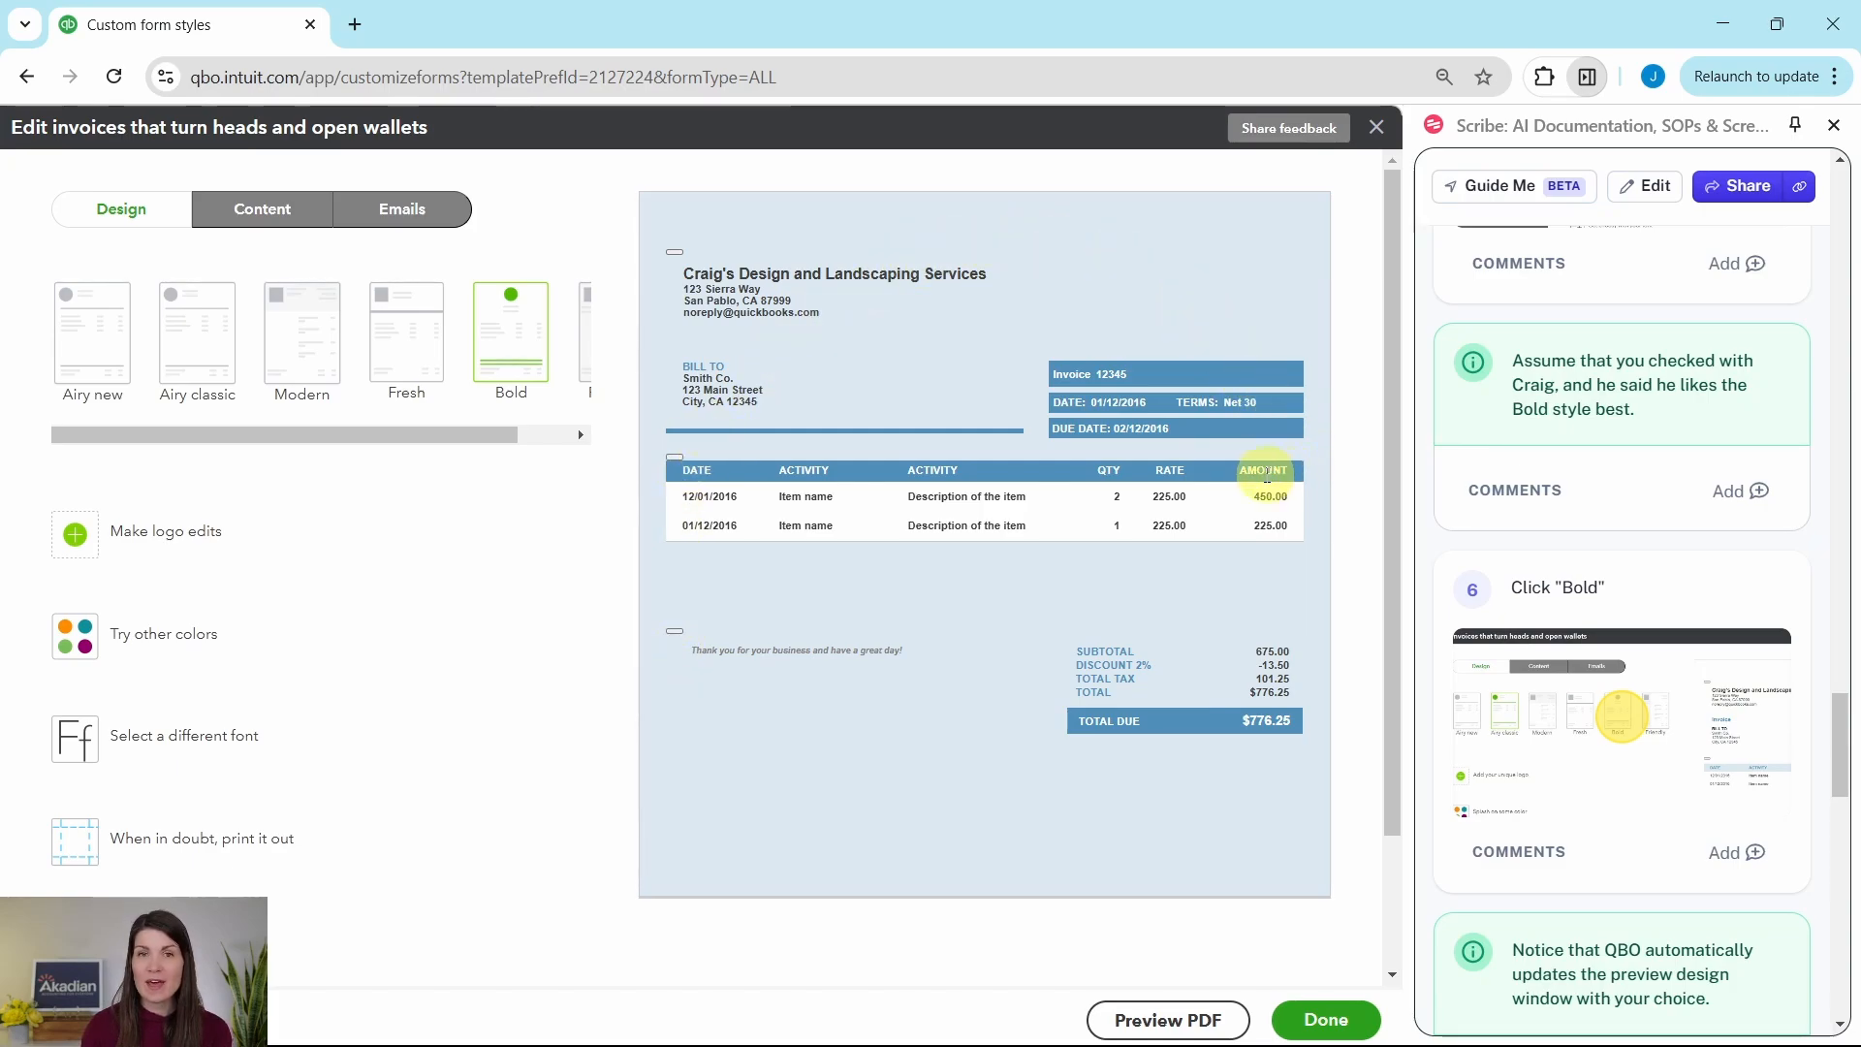
Upload the CraigsLogo image from the Level 1 folder and save it as the logo of the form design
{"action": "scroll", "coordinate": [1667, 536], "scroll_direction": "down", "scroll_amount": 2}
{"action": "scroll", "coordinate": [1674, 539], "scroll_direction": "down", "scroll_amount": 5}
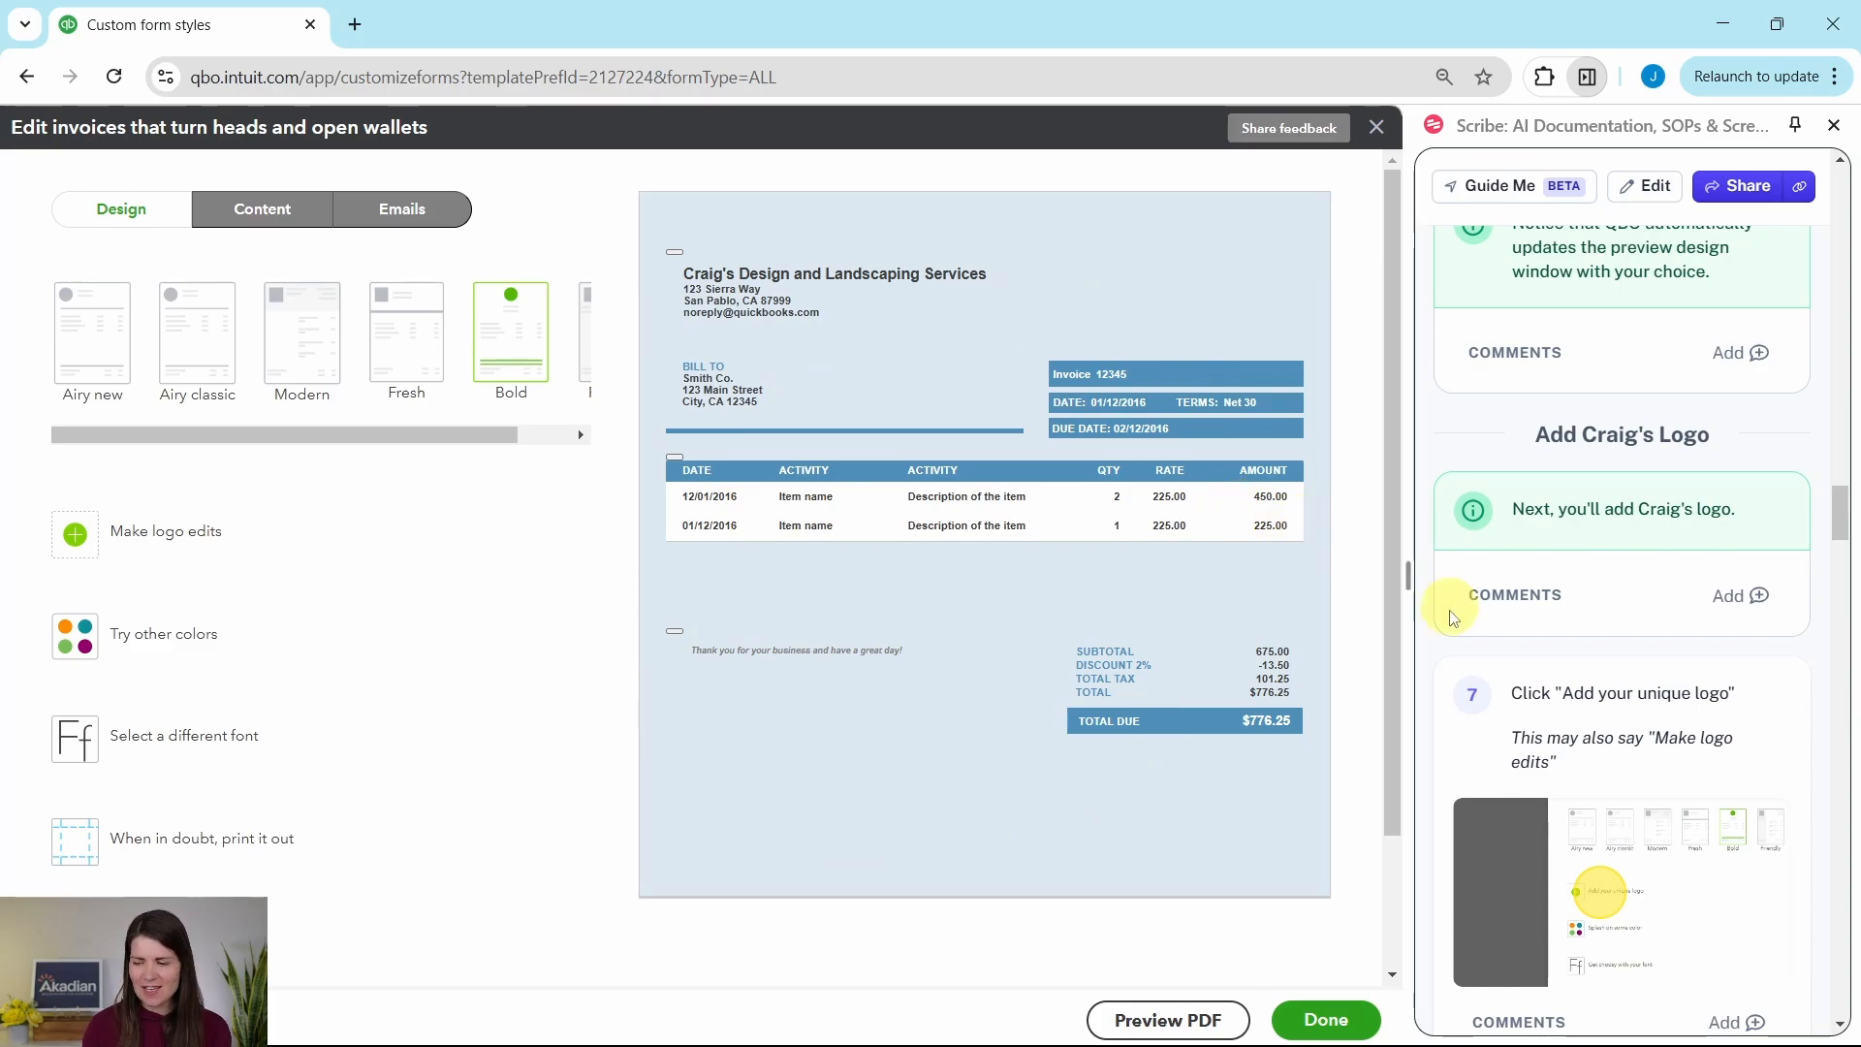
{"action": "scroll", "coordinate": [1645, 610], "scroll_direction": "down", "scroll_amount": 1}
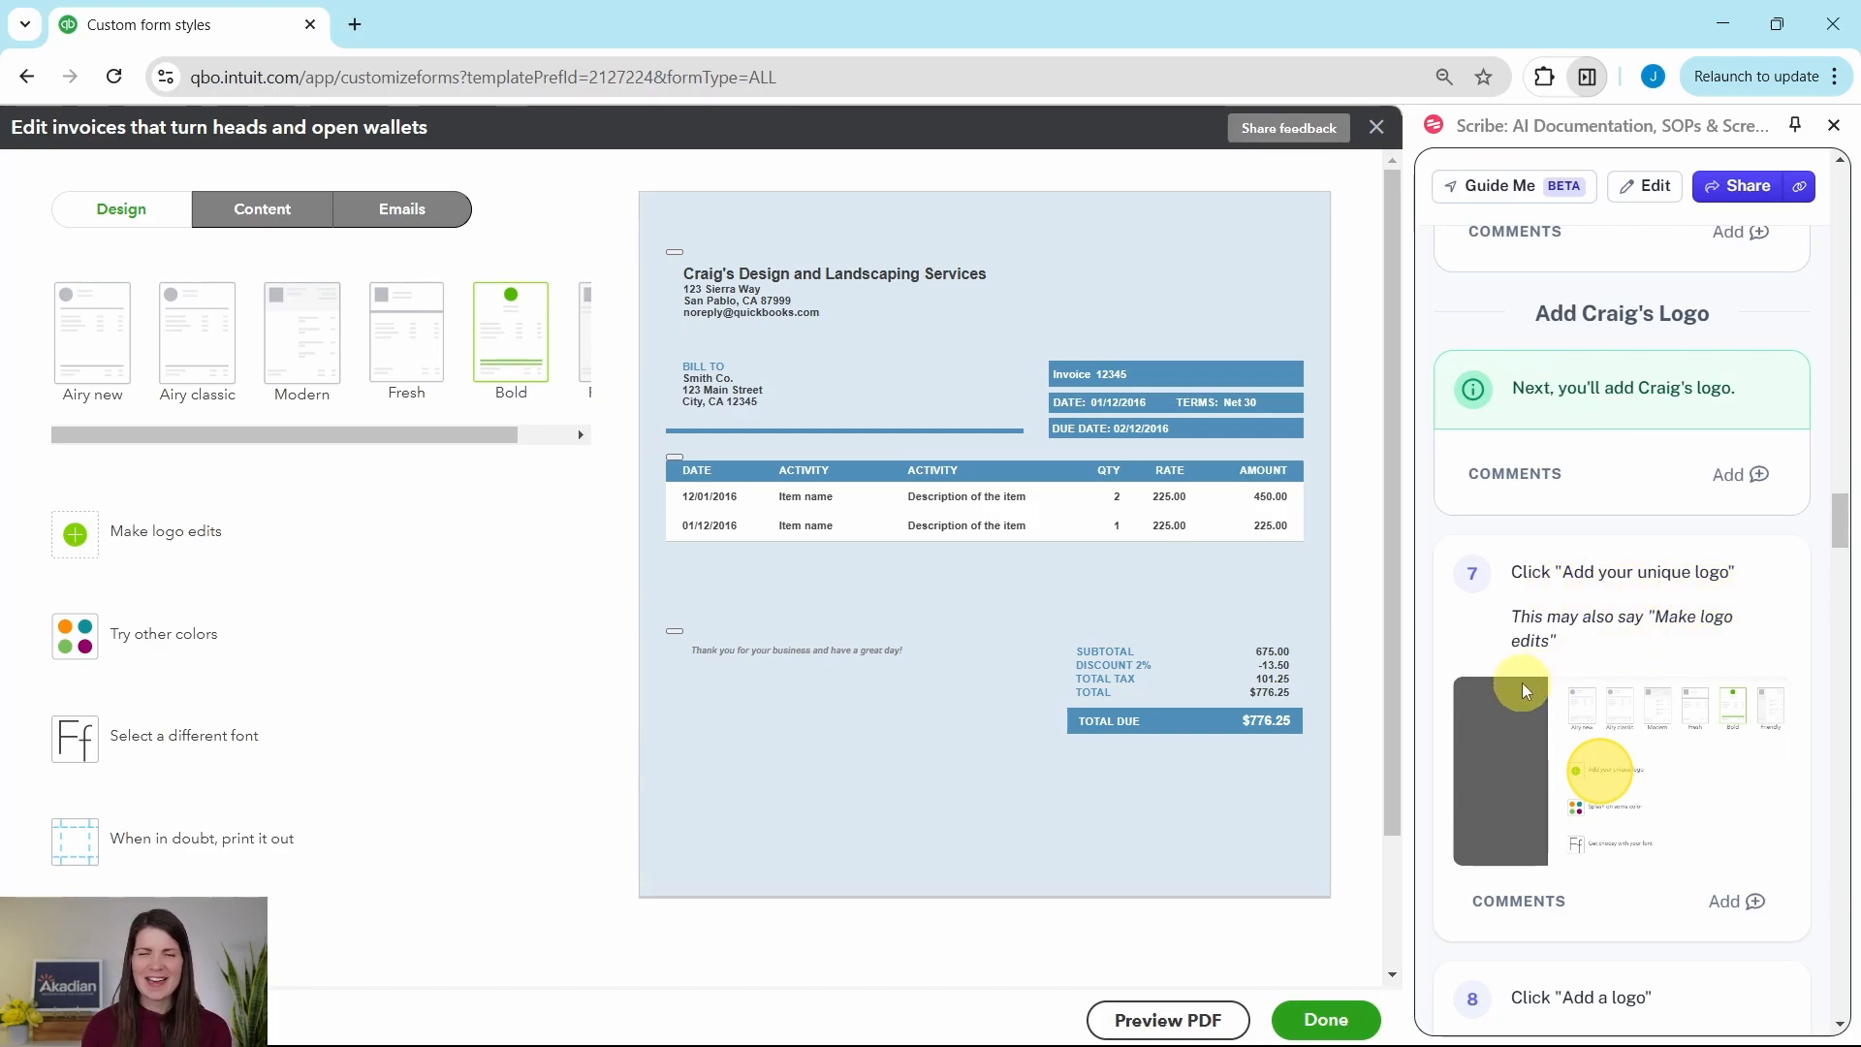
{"action": "left_click", "coordinate": [176, 541]}
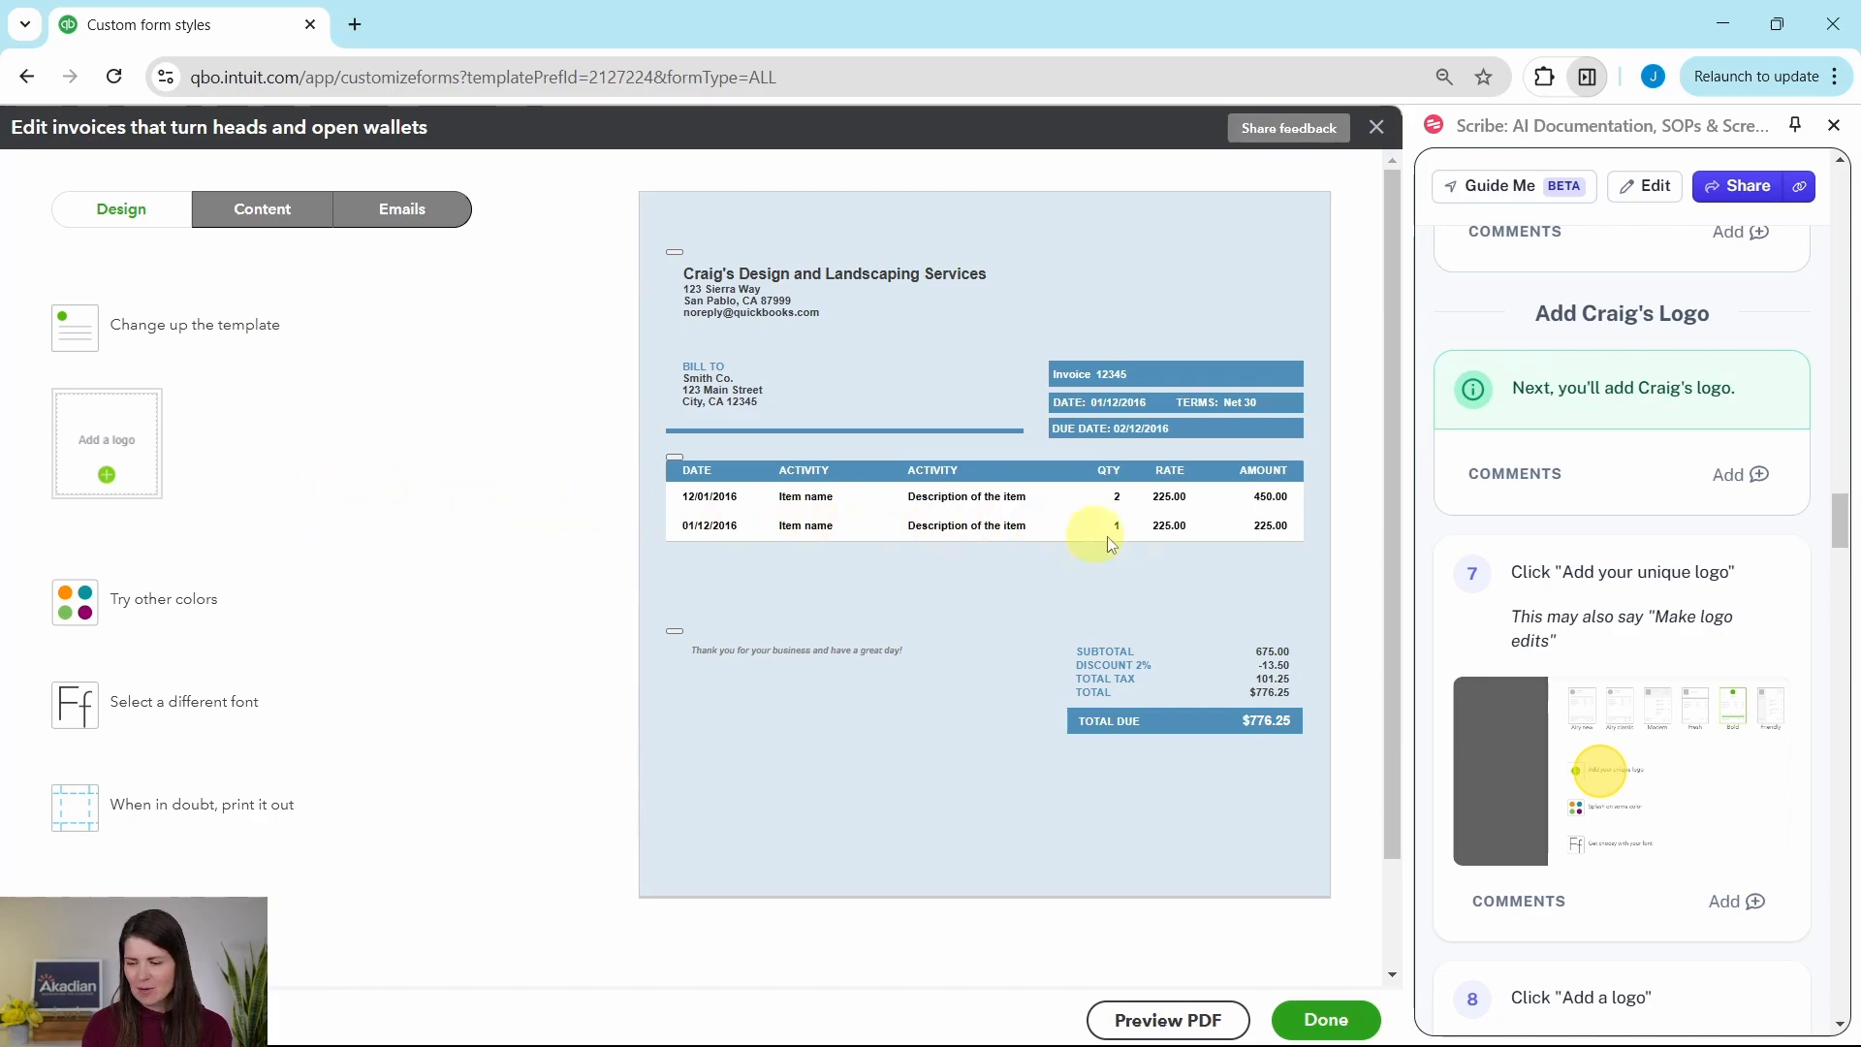
{"action": "scroll", "coordinate": [1599, 678], "scroll_direction": "down", "scroll_amount": 7}
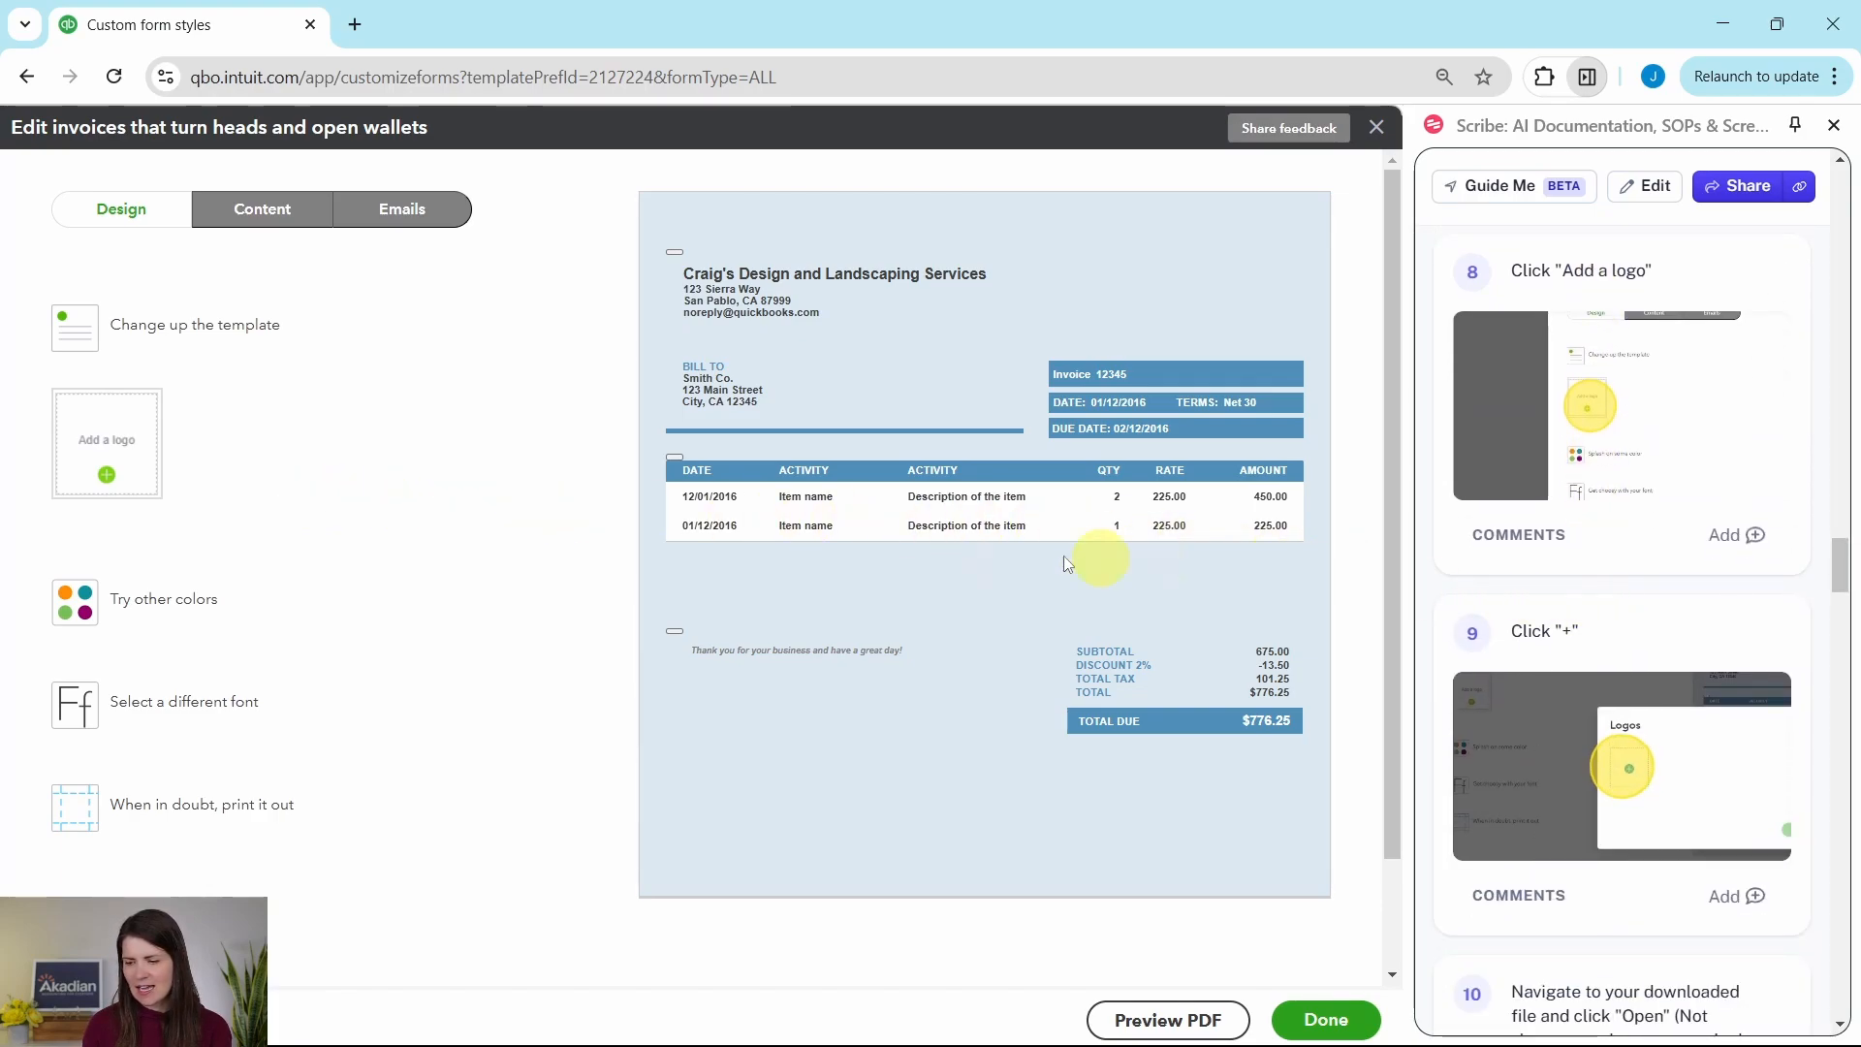
{"action": "left_click", "coordinate": [109, 444]}
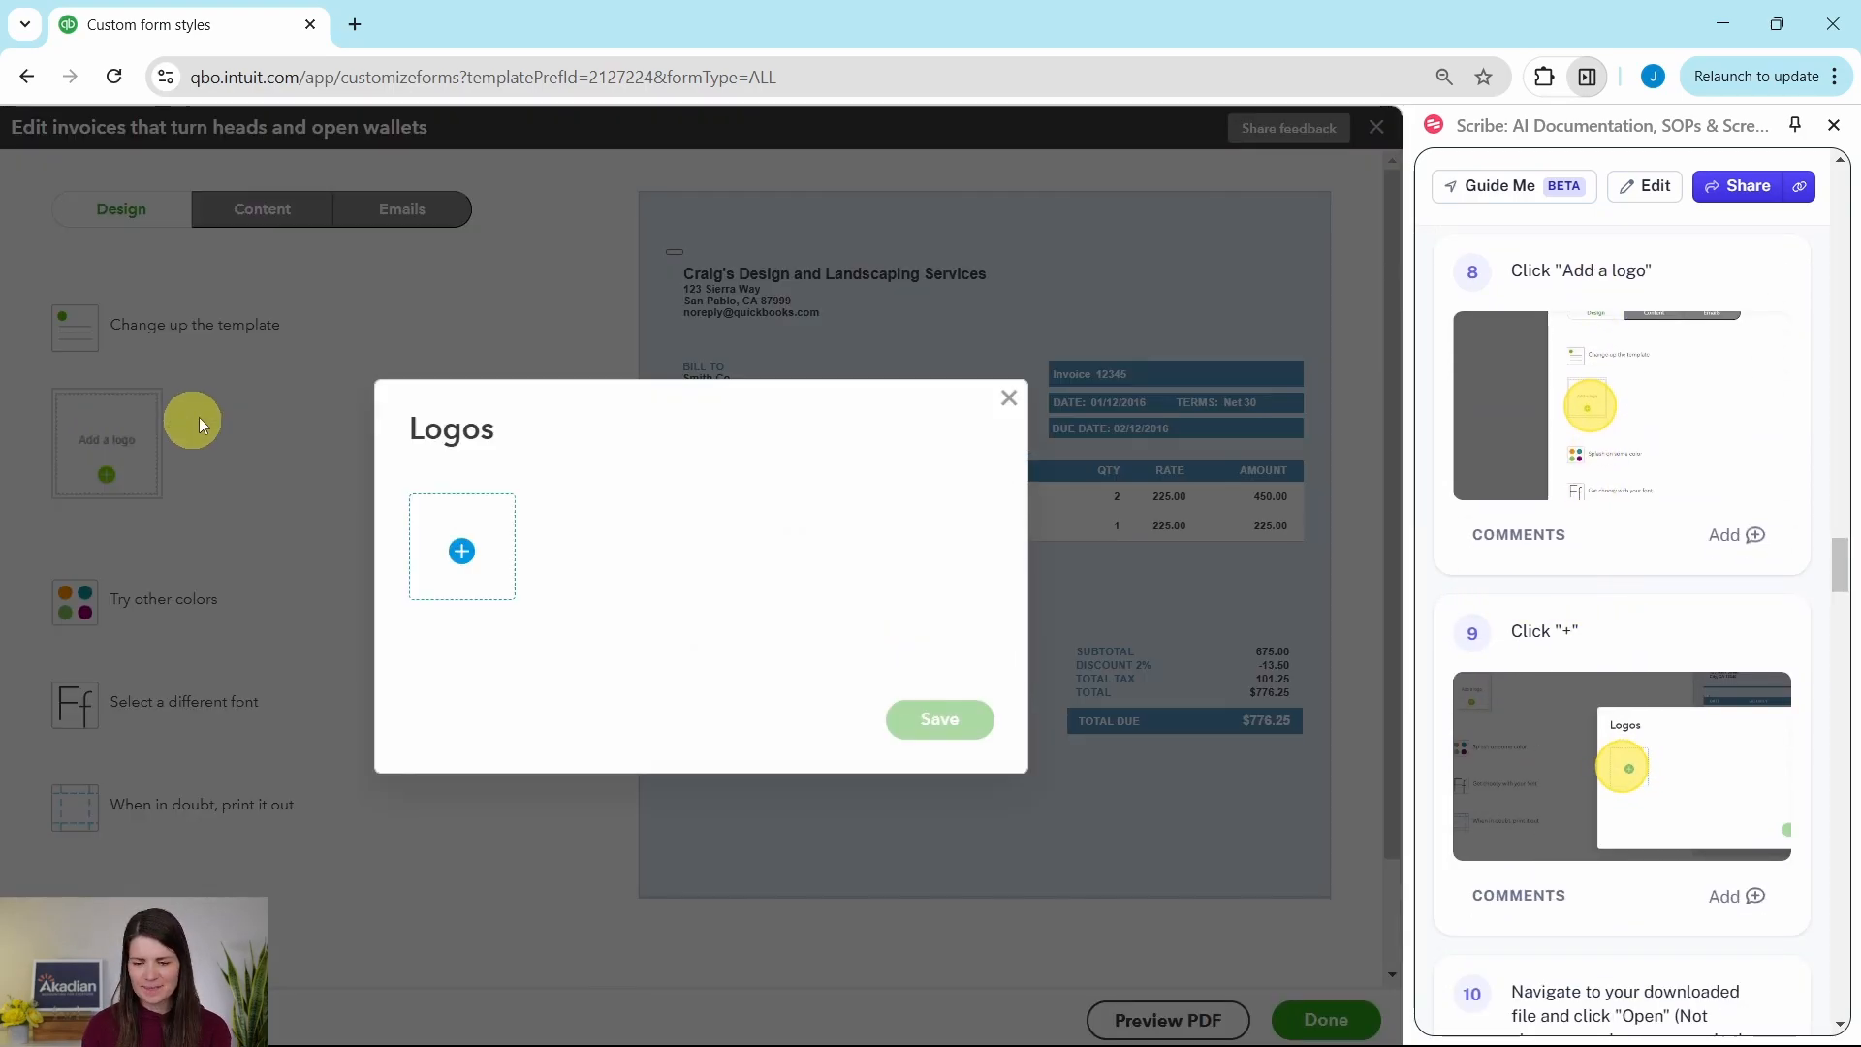
{"action": "left_click", "coordinate": [465, 560]}
{"action": "scroll", "coordinate": [1677, 599], "scroll_direction": "down", "scroll_amount": 6}
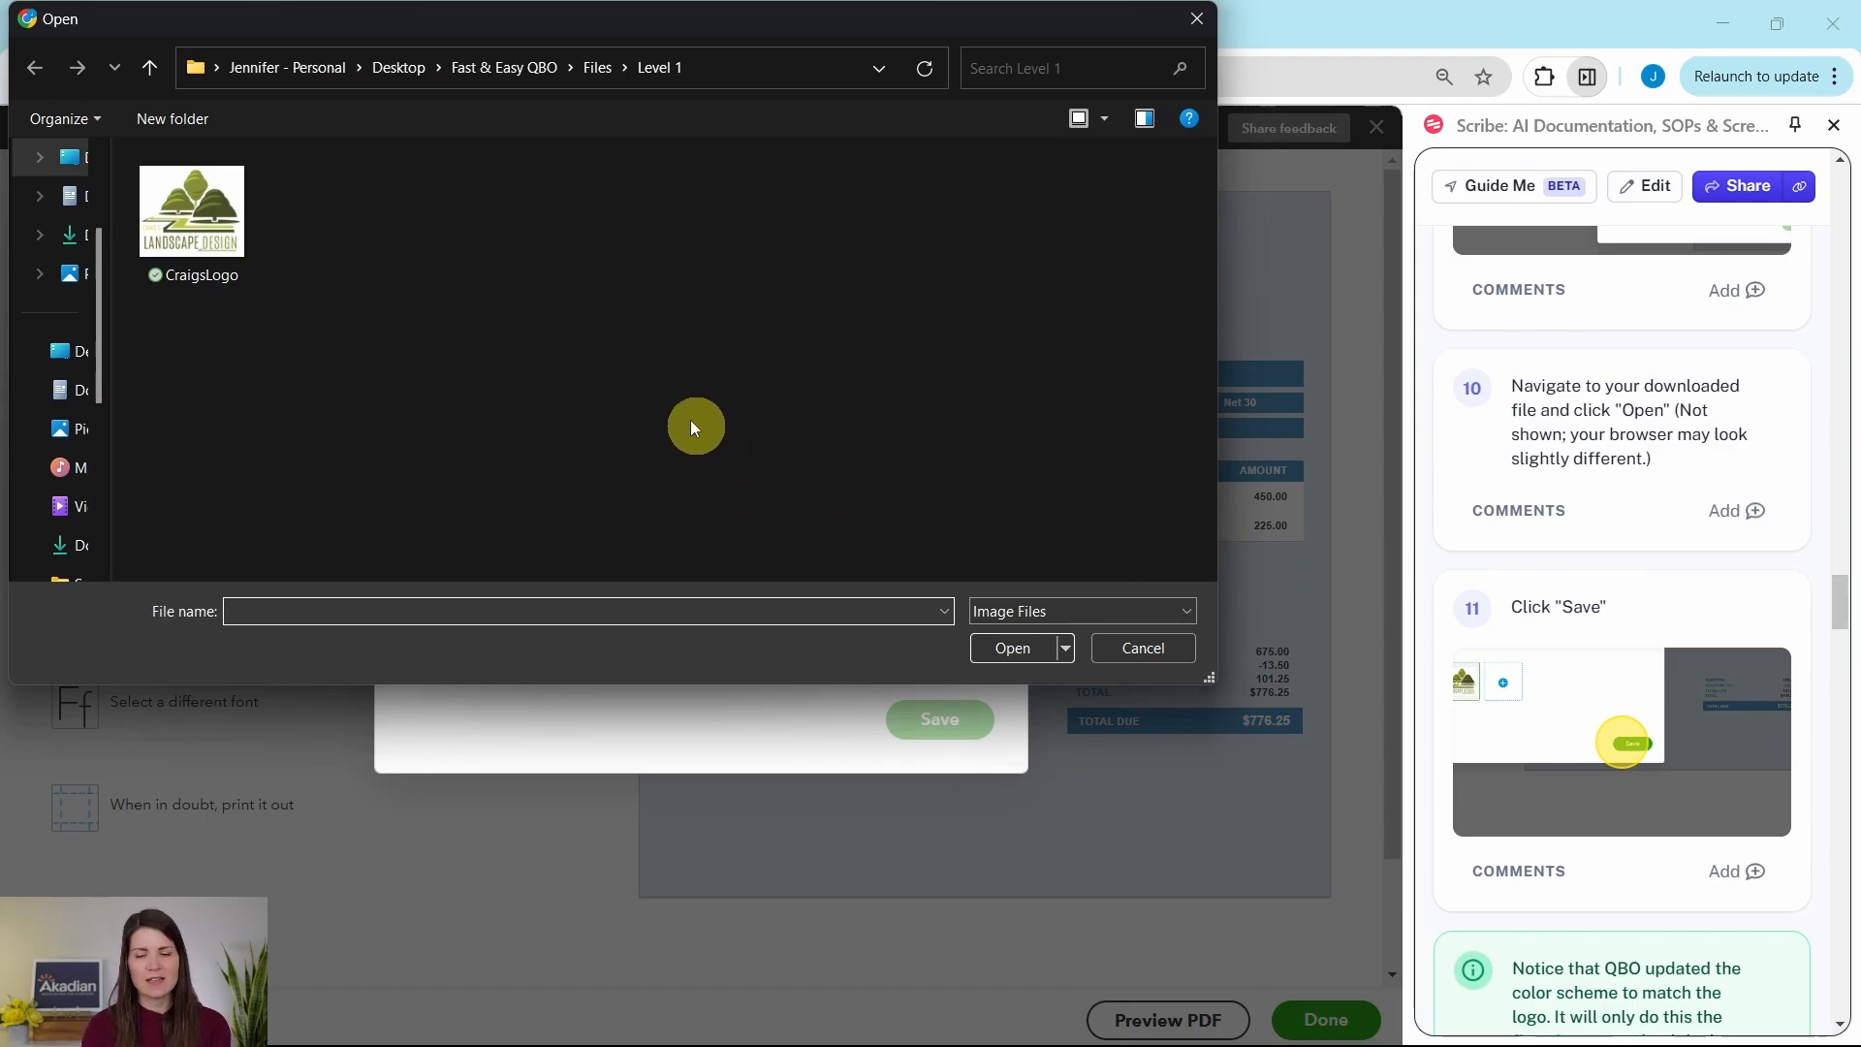
{"action": "left_click", "coordinate": [195, 215]}
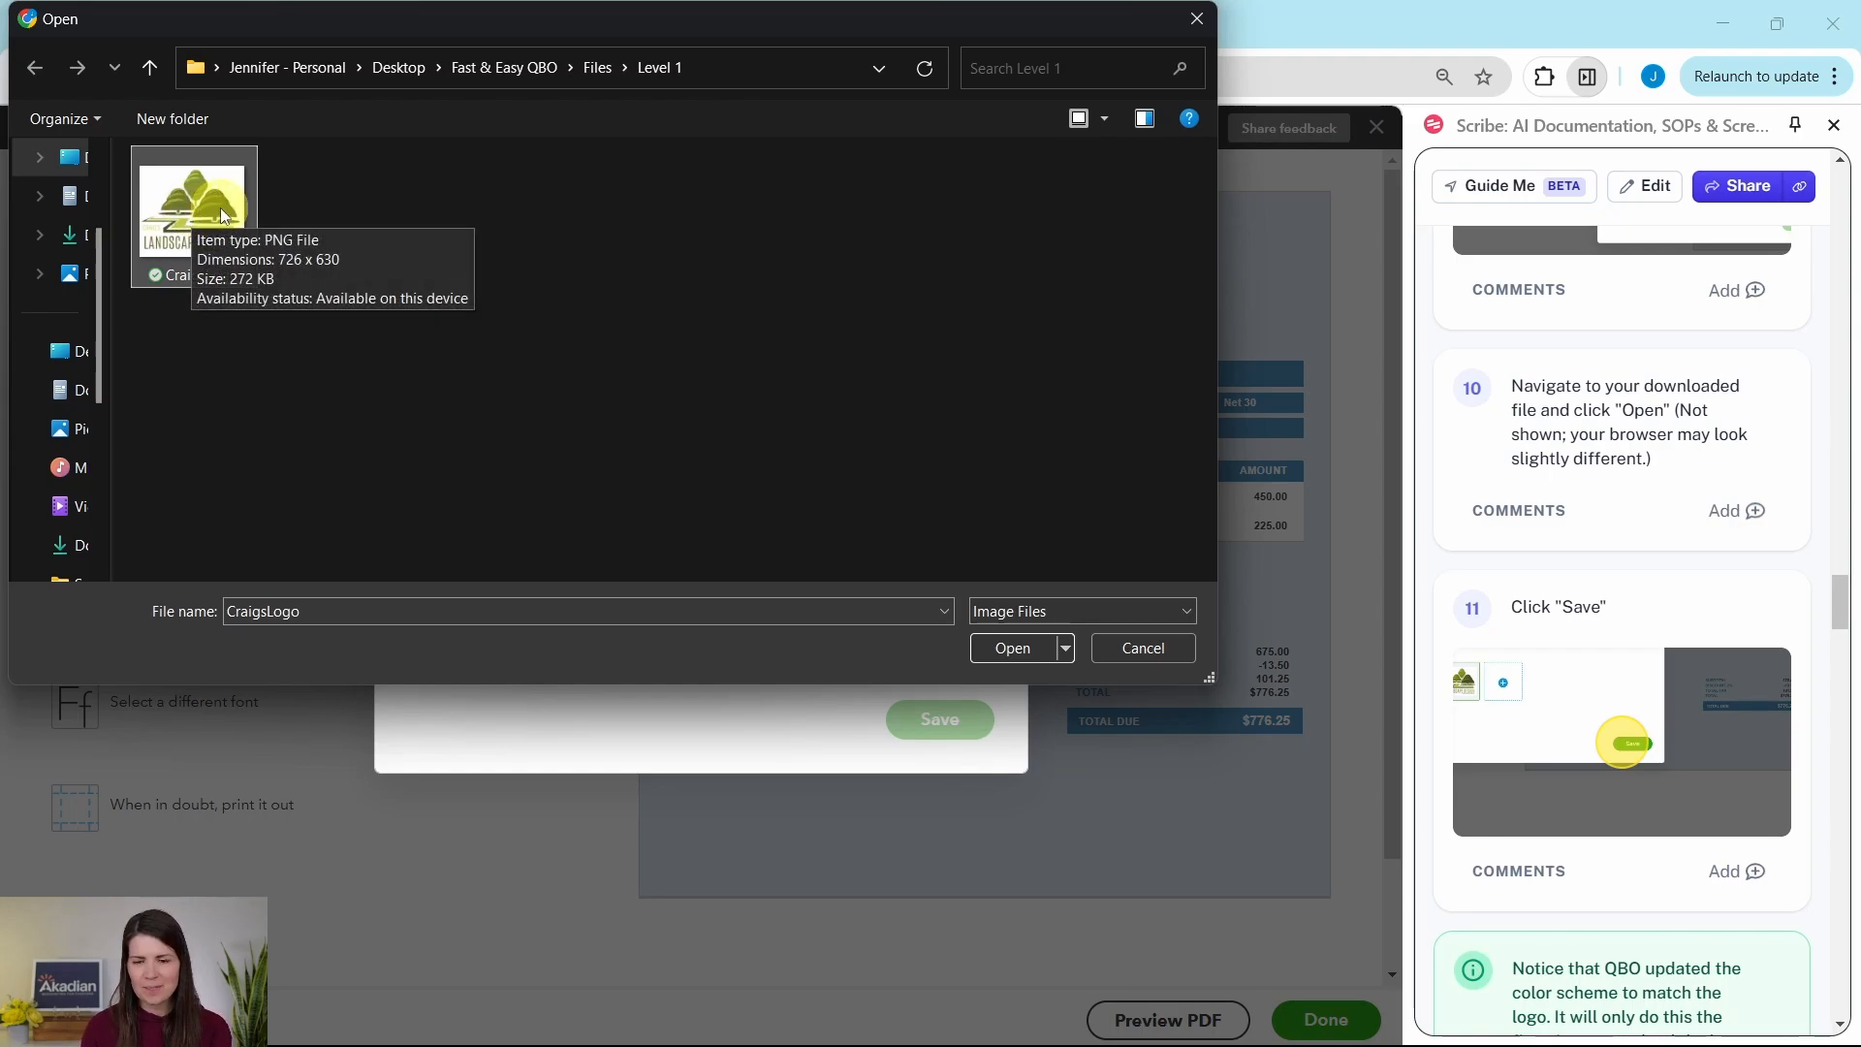
{"action": "left_click", "coordinate": [1033, 647]}
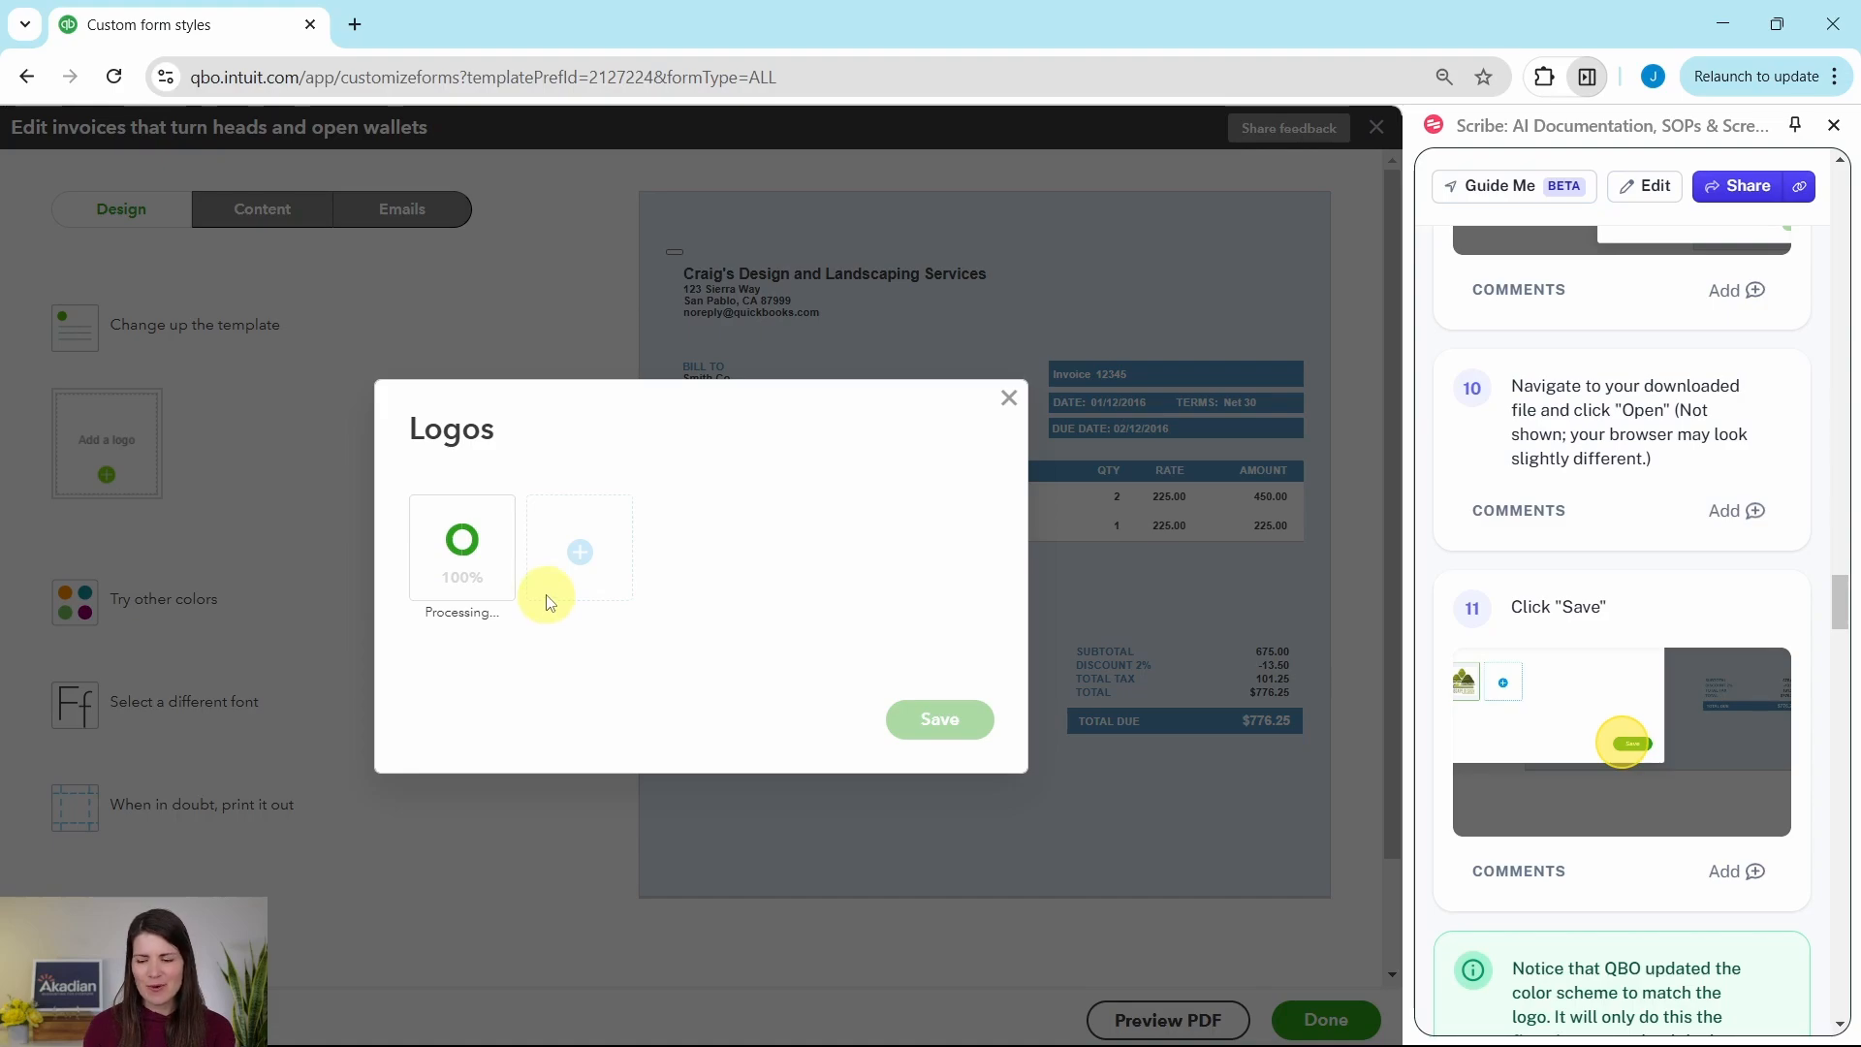
{"action": "scroll", "coordinate": [1671, 636], "scroll_direction": "down", "scroll_amount": 3}
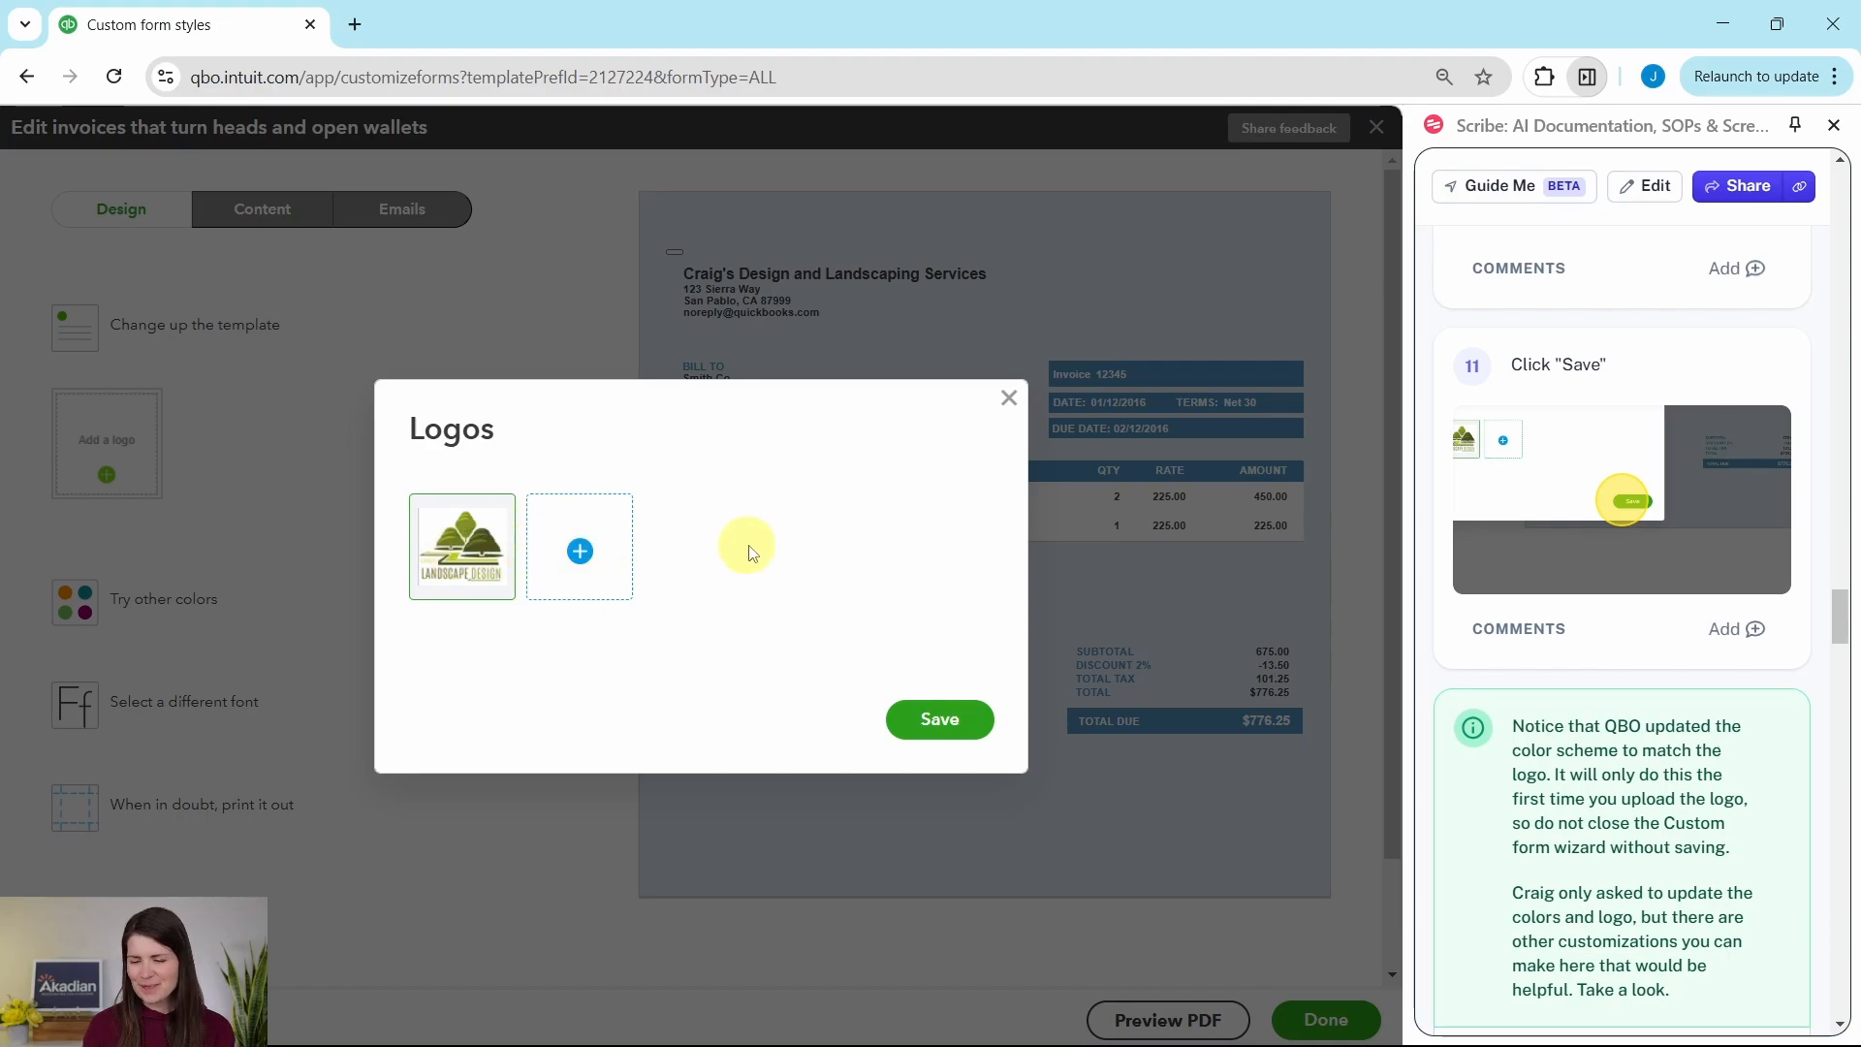
{"action": "left_click", "coordinate": [952, 722]}
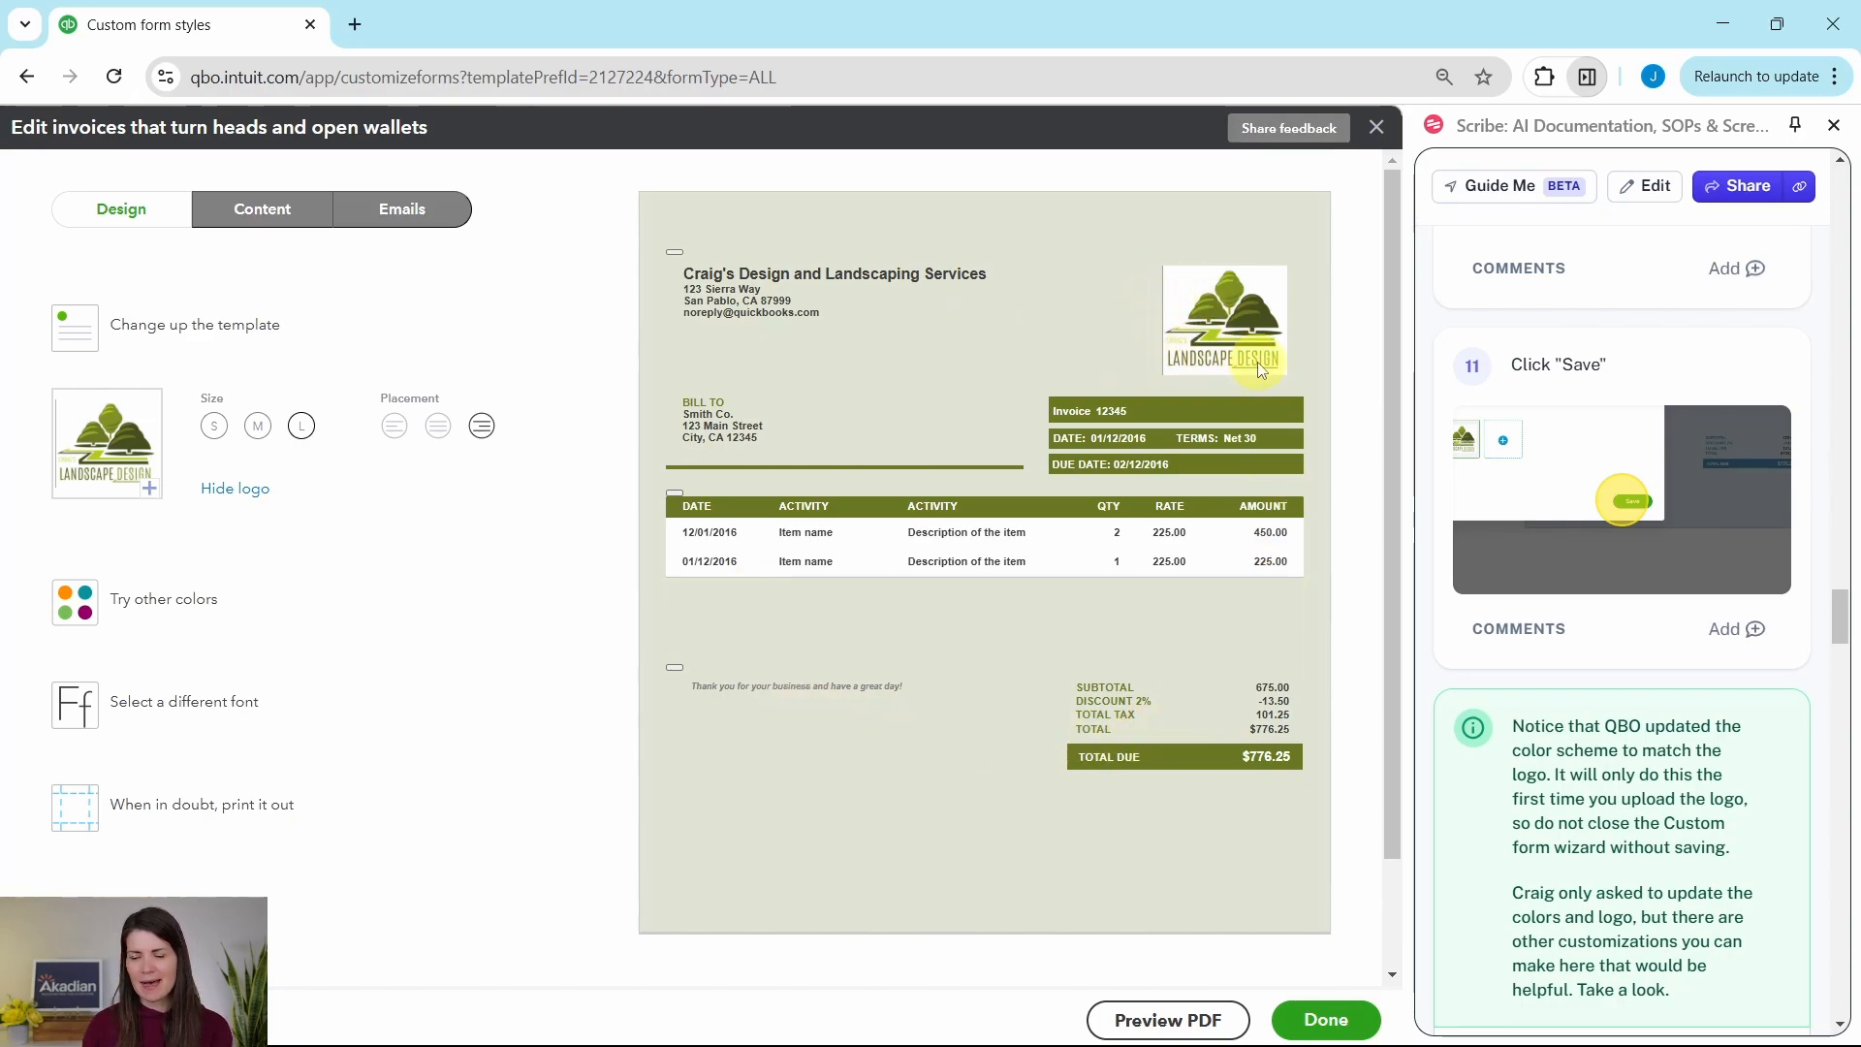
Switch to the form's content settings and open the header section of the invoice for editing
{"action": "scroll", "coordinate": [1589, 587], "scroll_direction": "down", "scroll_amount": 4}
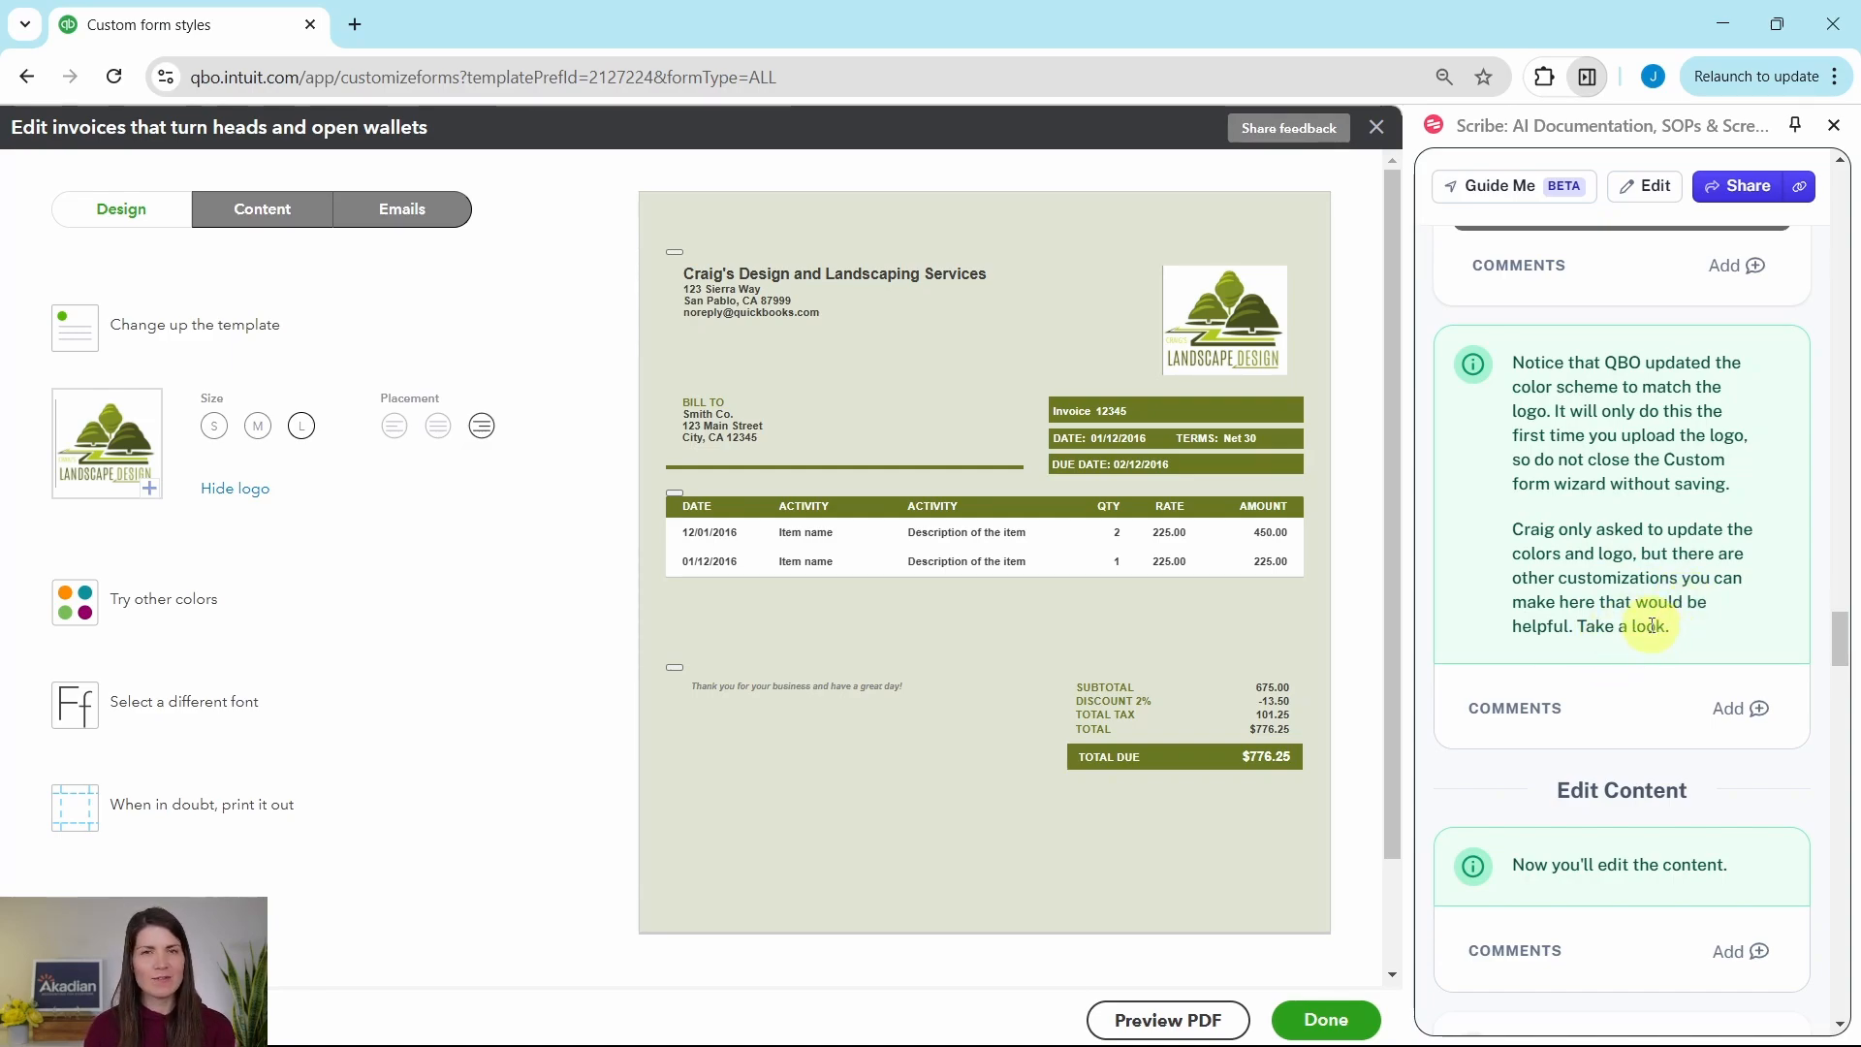
{"action": "scroll", "coordinate": [1648, 623], "scroll_direction": "down", "scroll_amount": 5}
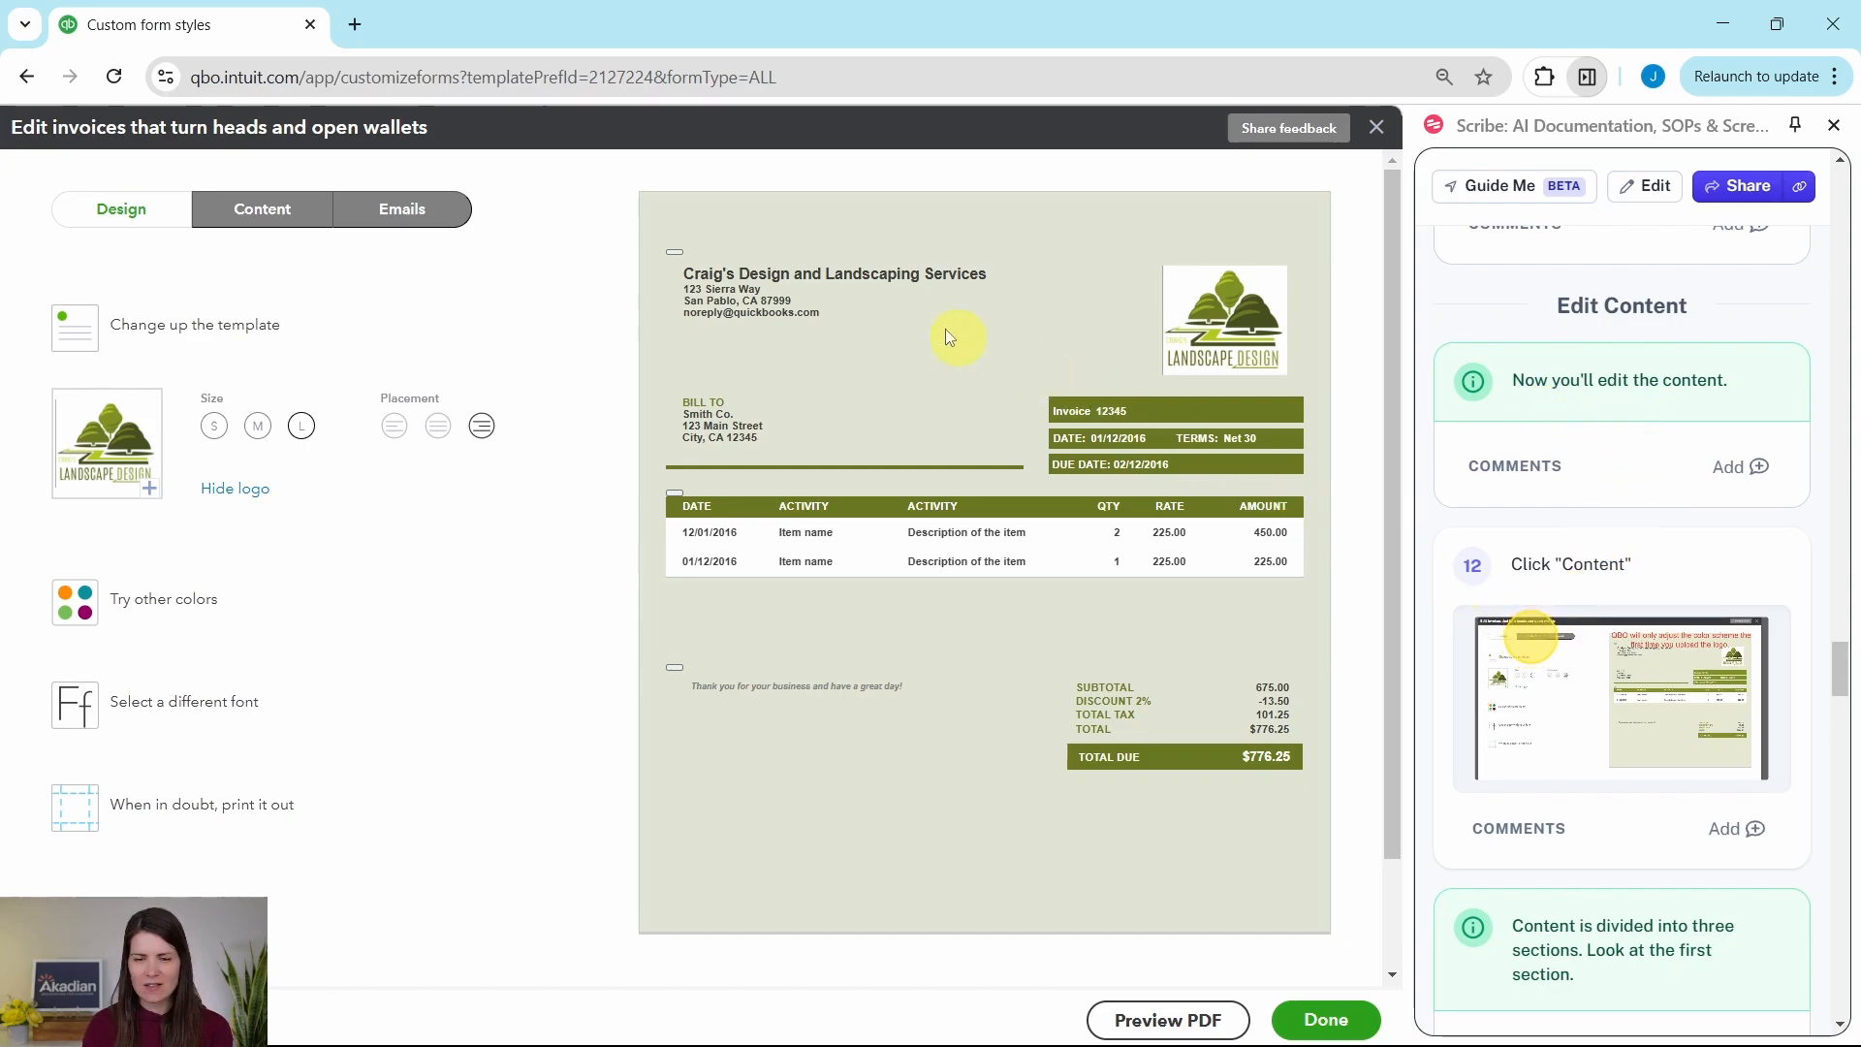
{"action": "left_click", "coordinate": [260, 213]}
{"action": "scroll", "coordinate": [1623, 562], "scroll_direction": "down", "scroll_amount": 1}
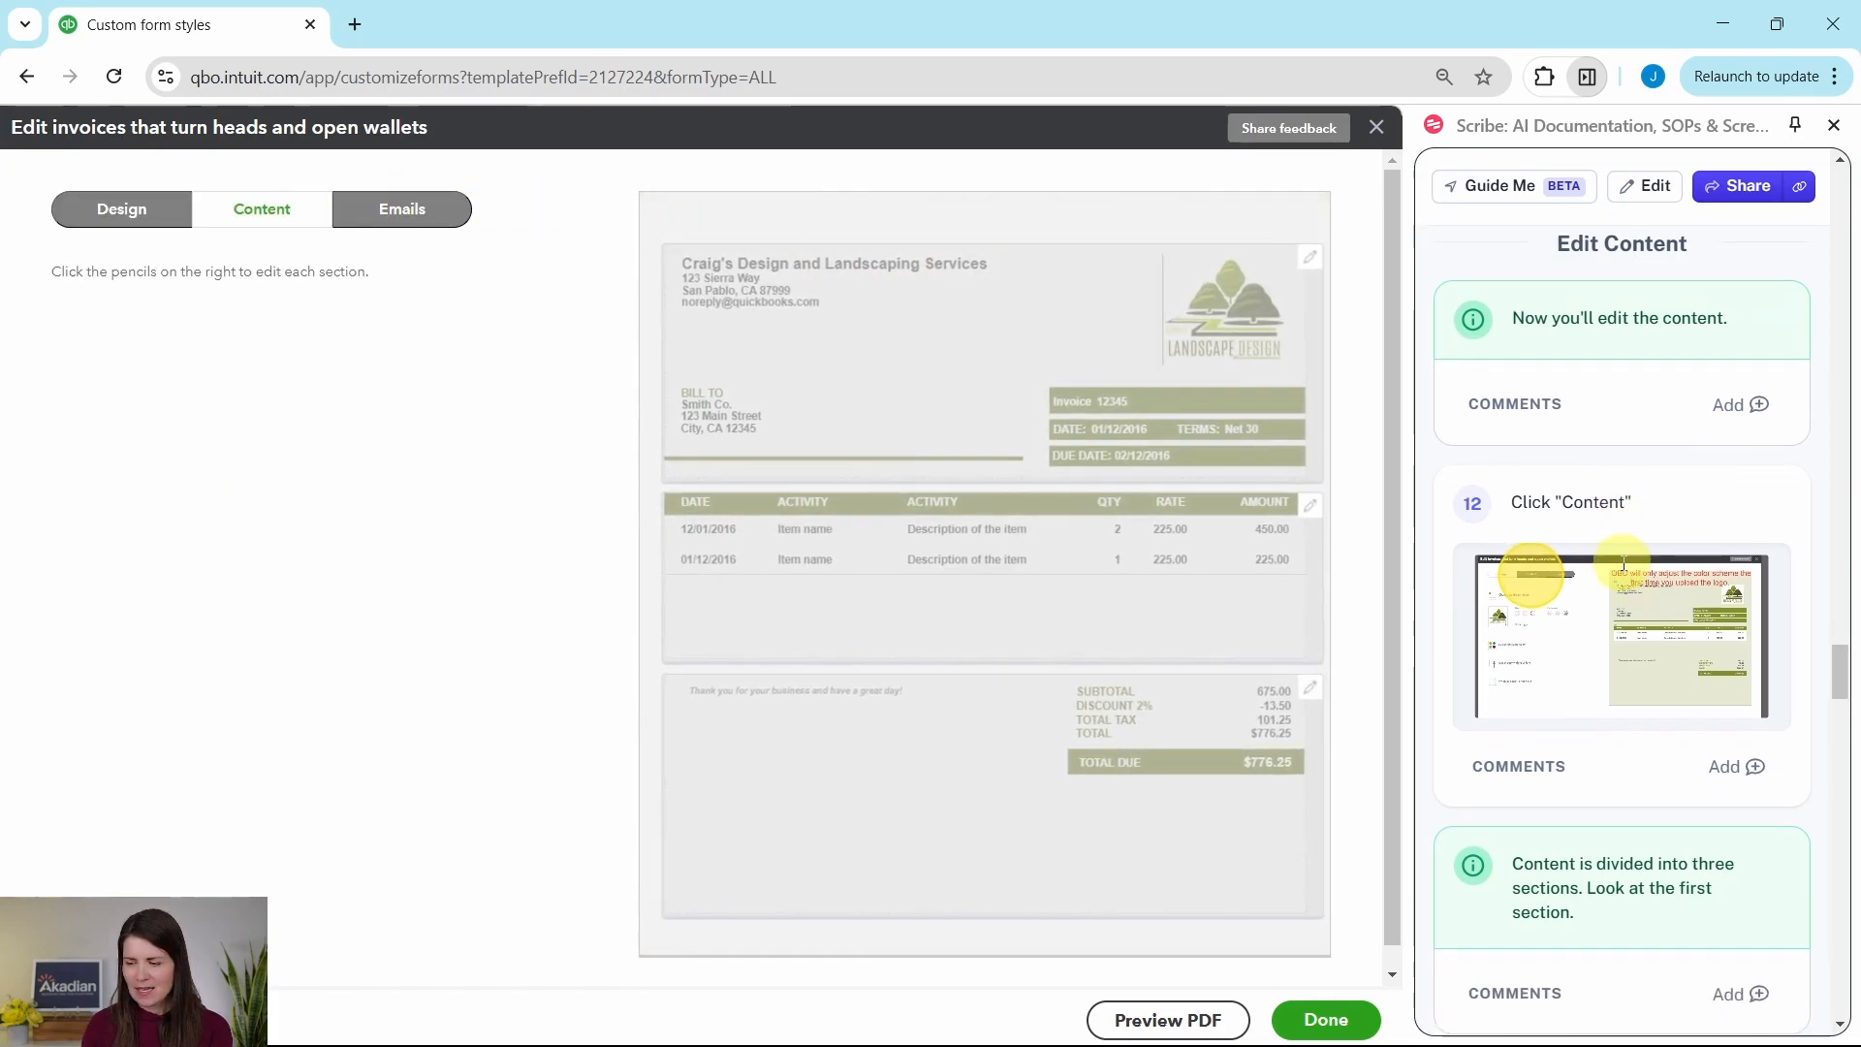
{"action": "scroll", "coordinate": [1623, 563], "scroll_direction": "down", "scroll_amount": 4}
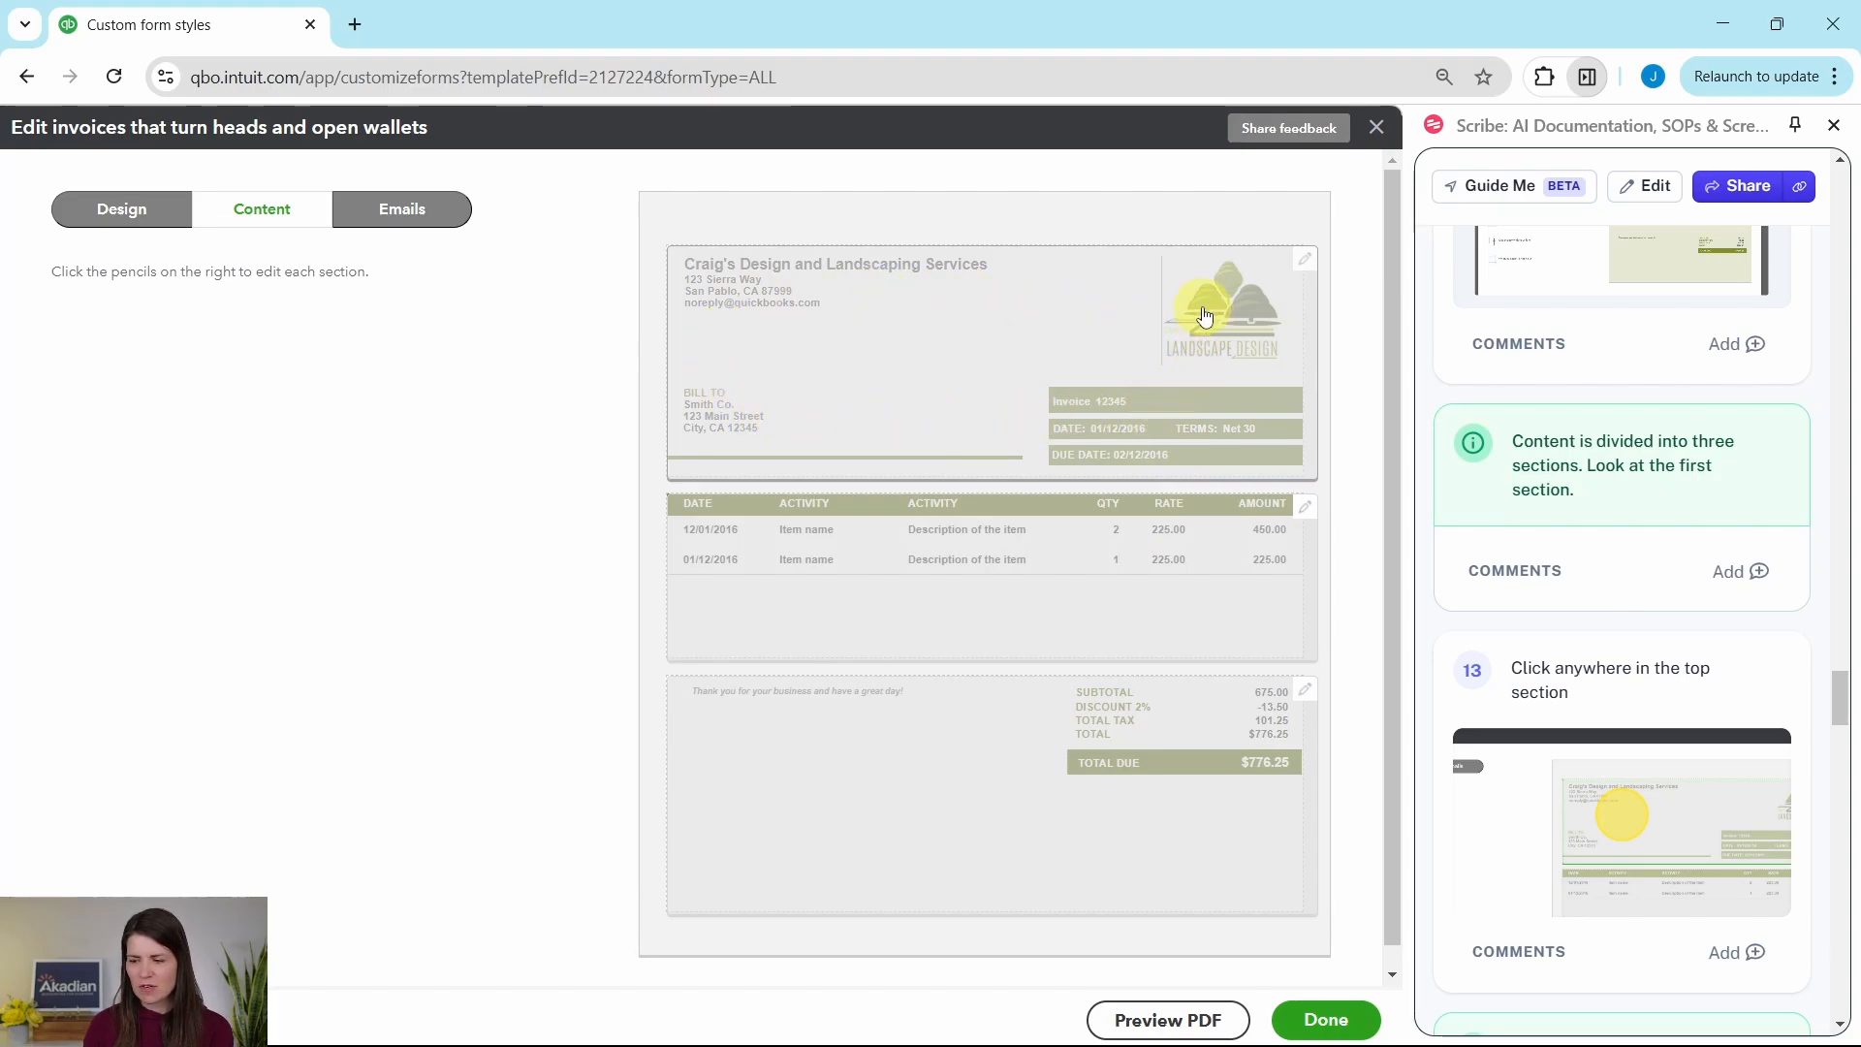
{"action": "left_click", "coordinate": [1314, 271]}
{"action": "left_click", "coordinate": [944, 375]}
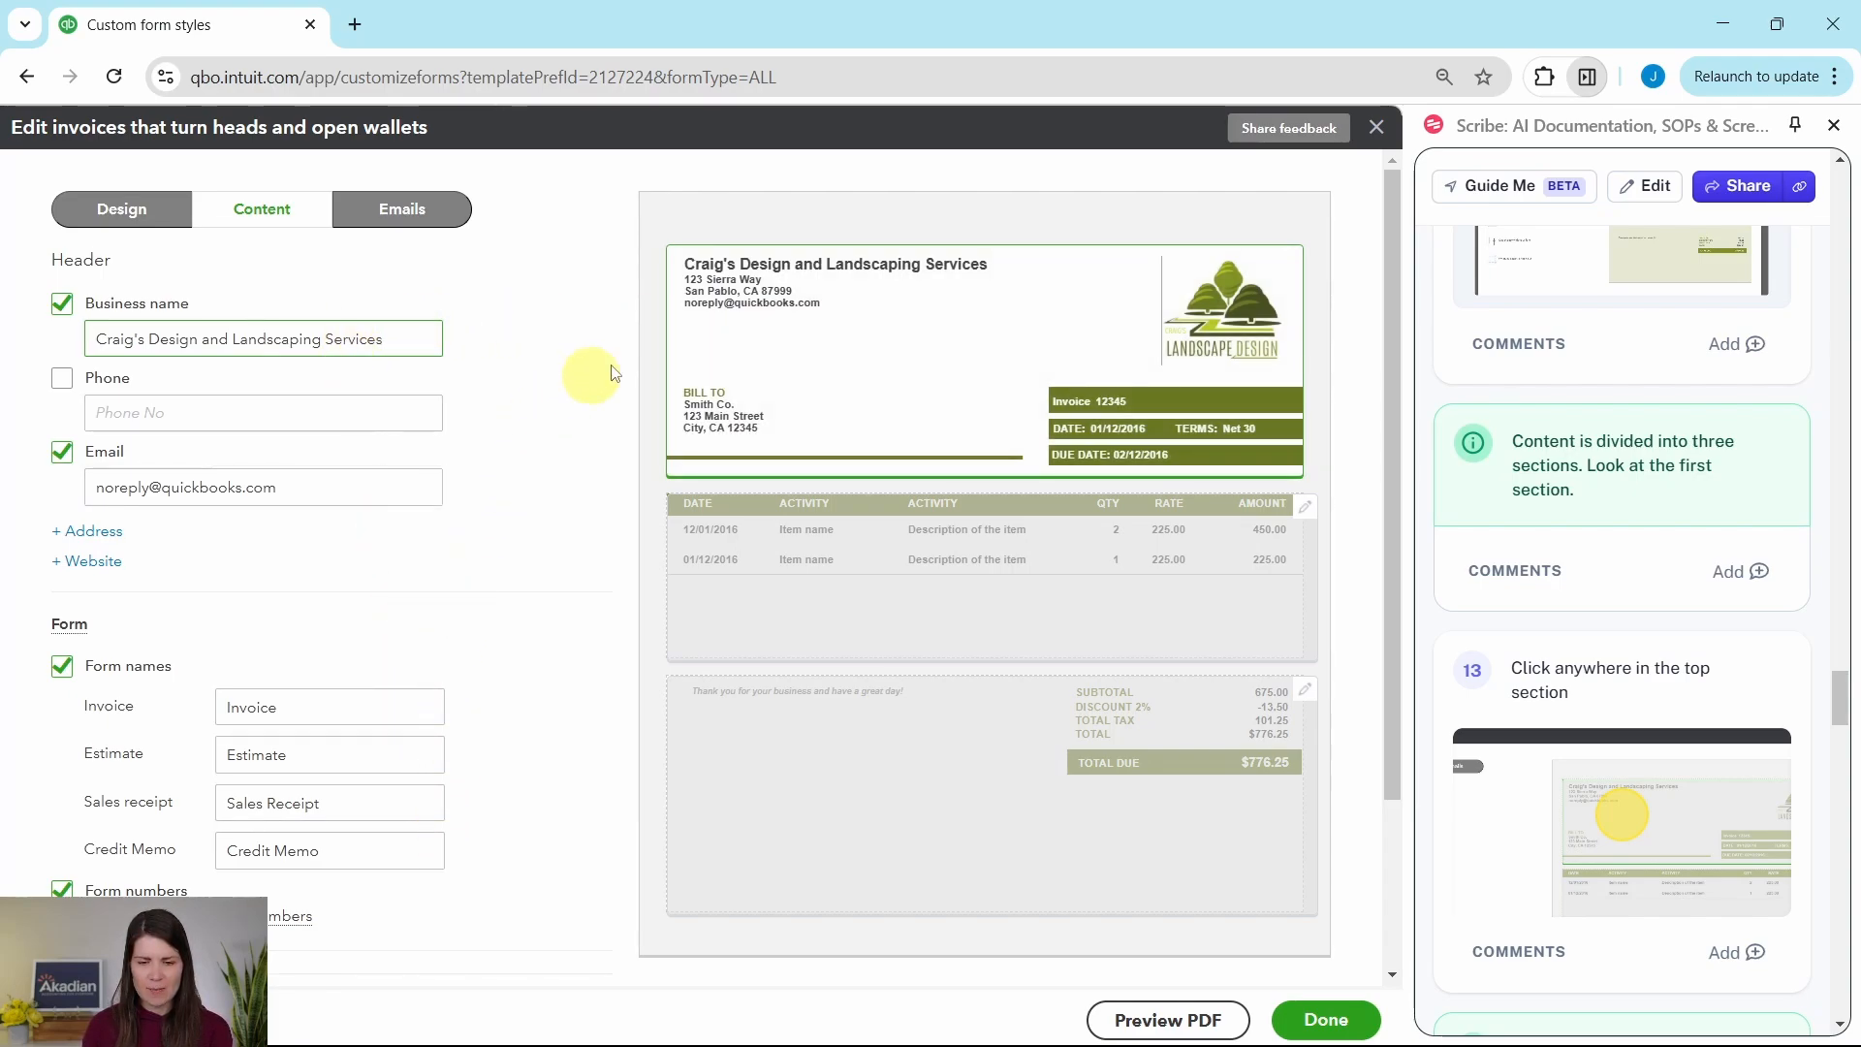
{"action": "scroll", "coordinate": [1679, 547], "scroll_direction": "down", "scroll_amount": 4}
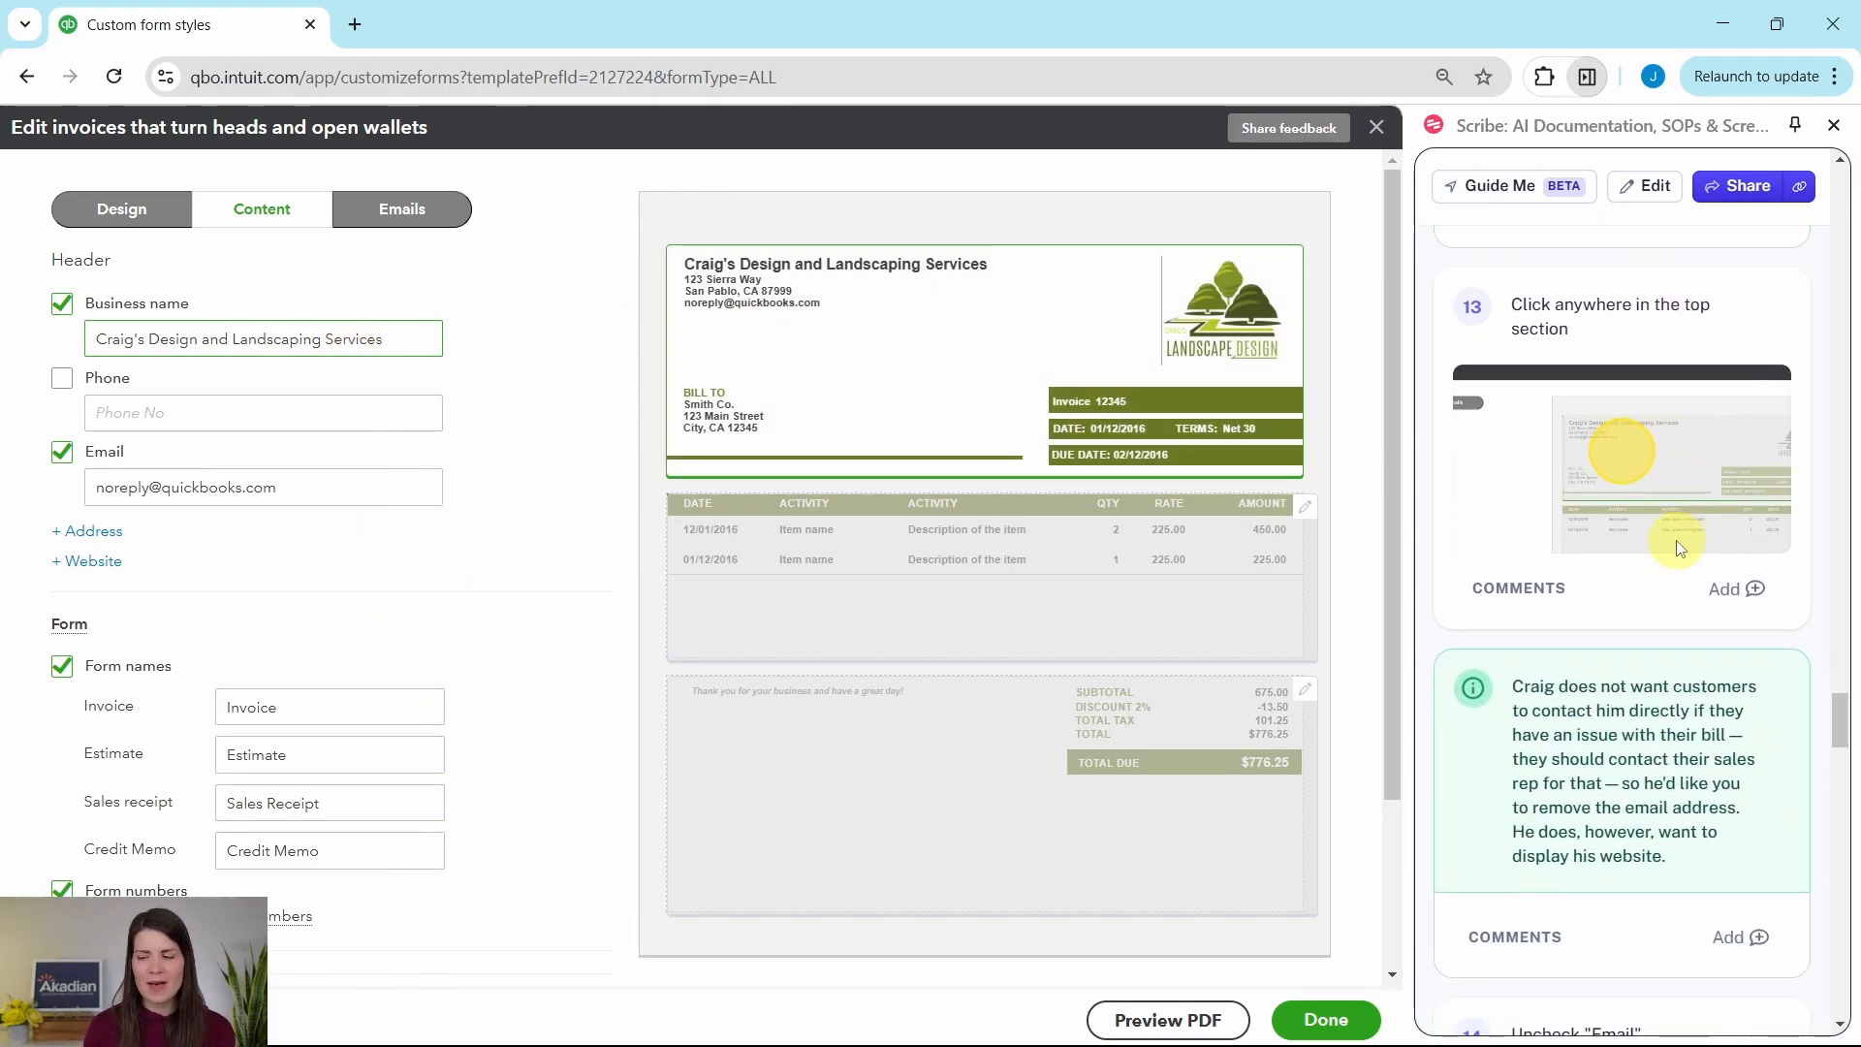
{"action": "scroll", "coordinate": [1673, 544], "scroll_direction": "down", "scroll_amount": 4}
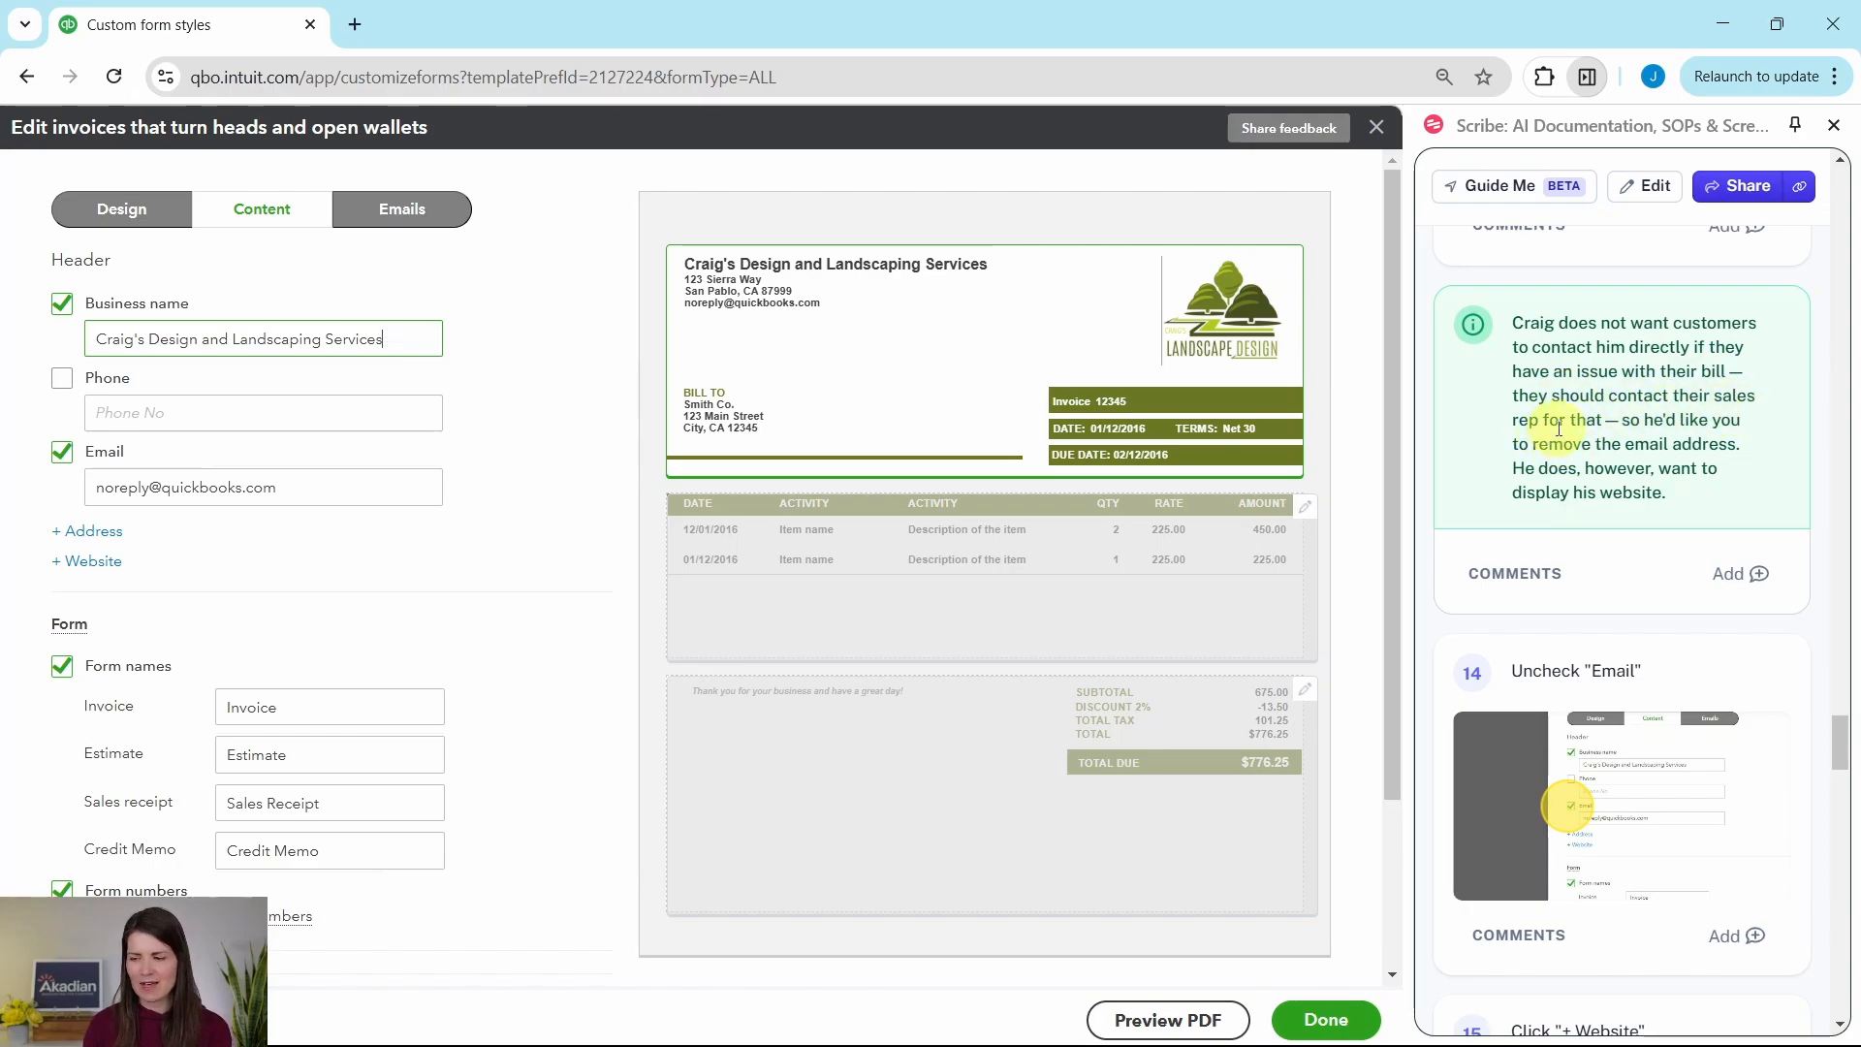
Remove the email address from the invoice header
{"action": "scroll", "coordinate": [1558, 427], "scroll_direction": "down", "scroll_amount": 1}
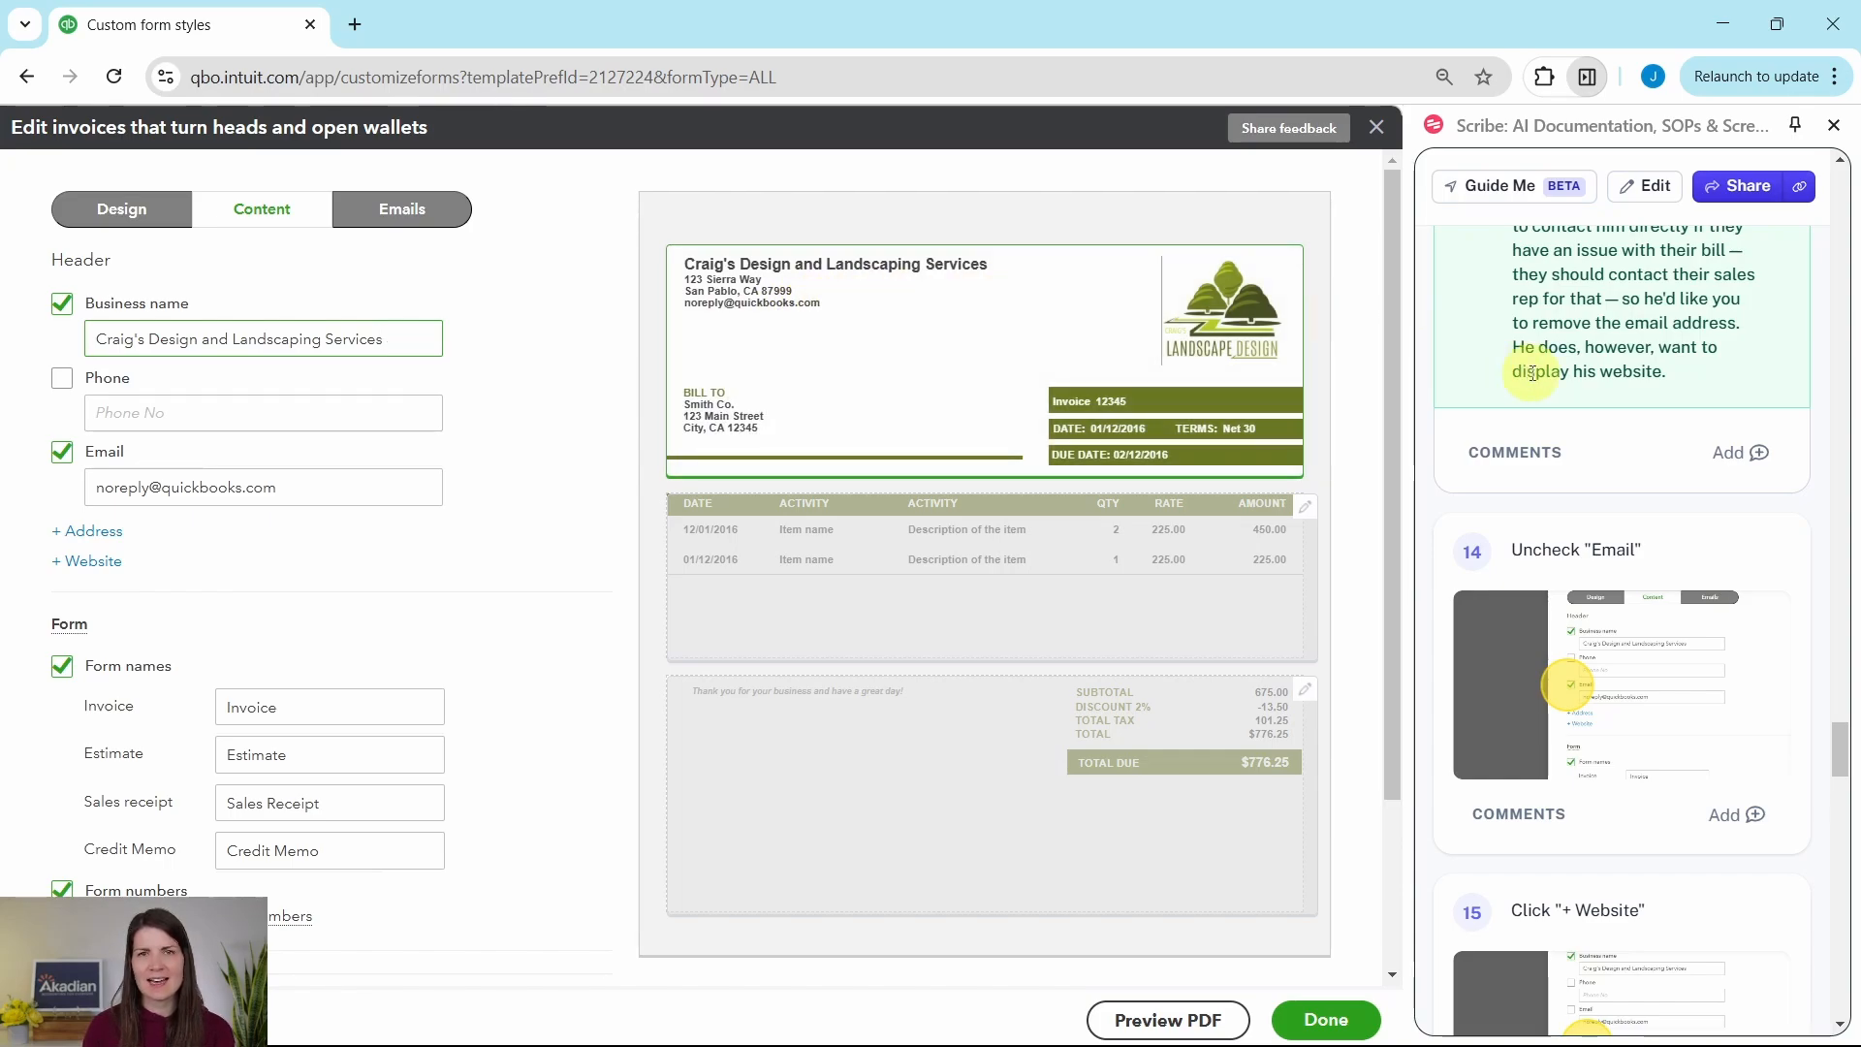
{"action": "scroll", "coordinate": [1585, 373], "scroll_direction": "down", "scroll_amount": 2}
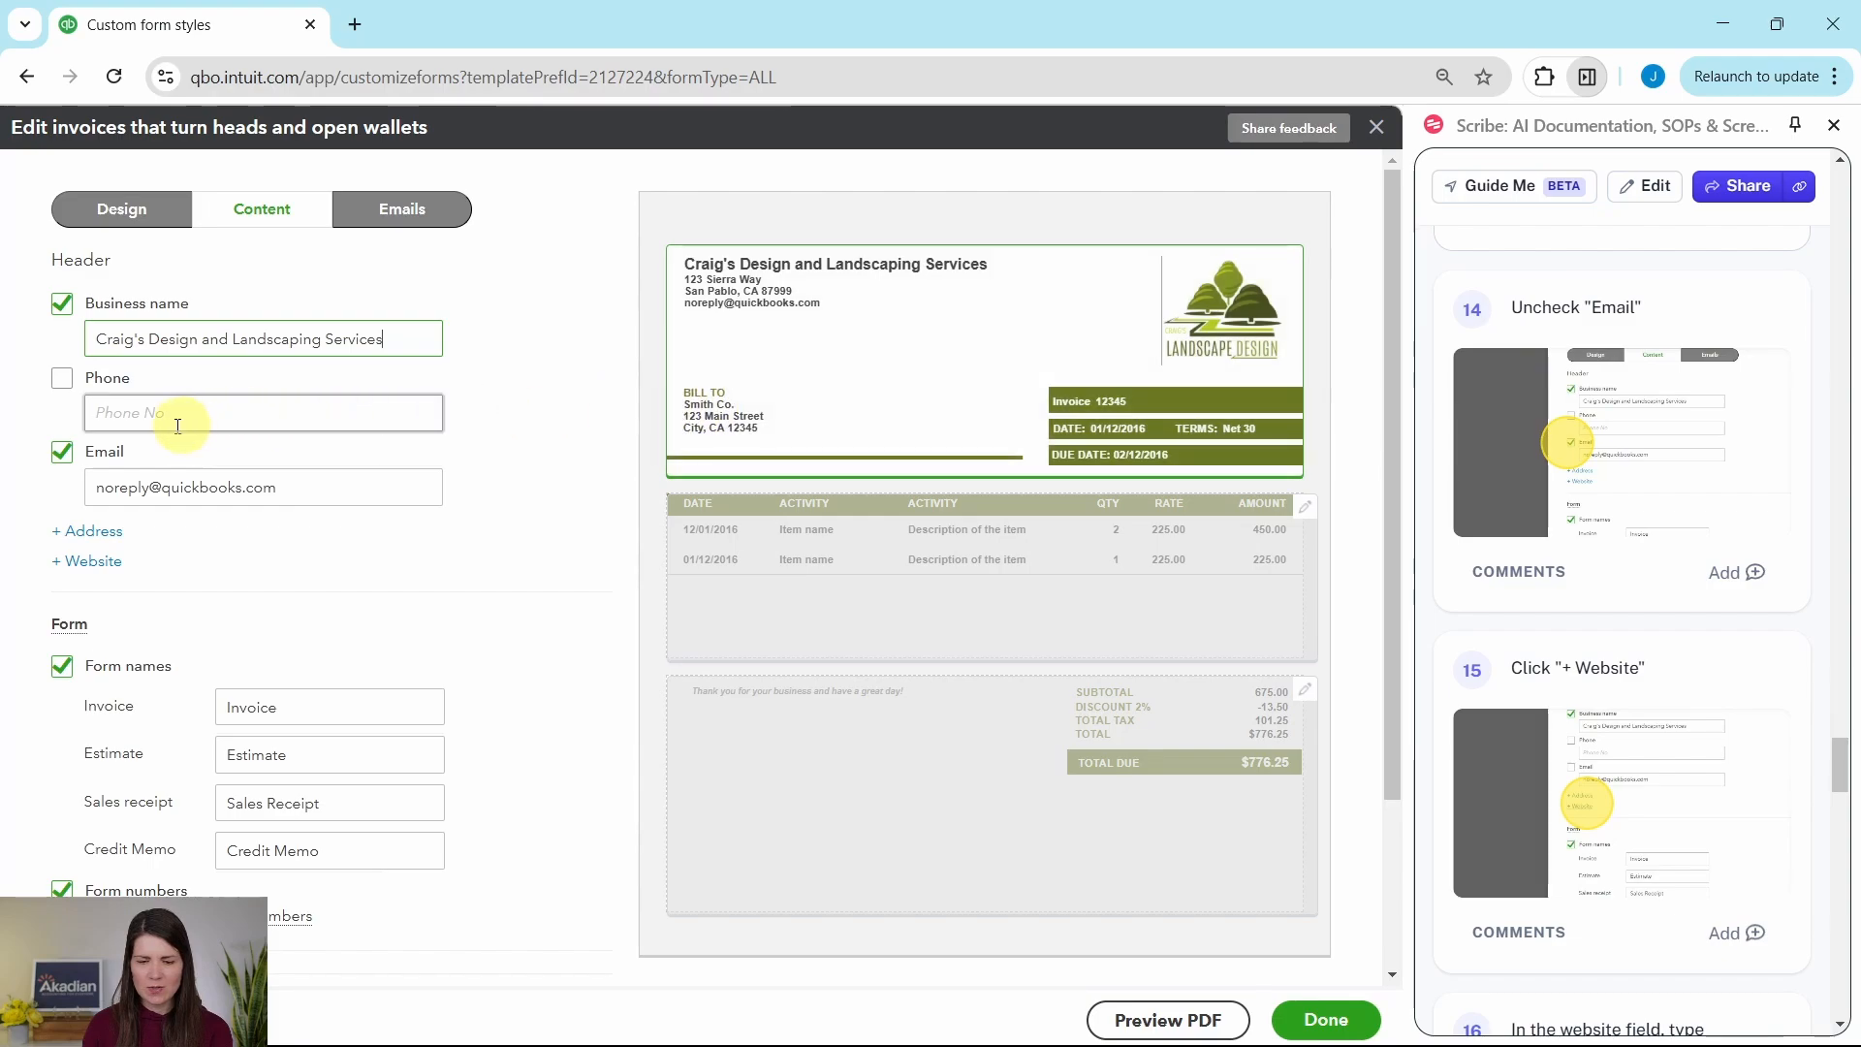
{"action": "left_click", "coordinate": [62, 453]}
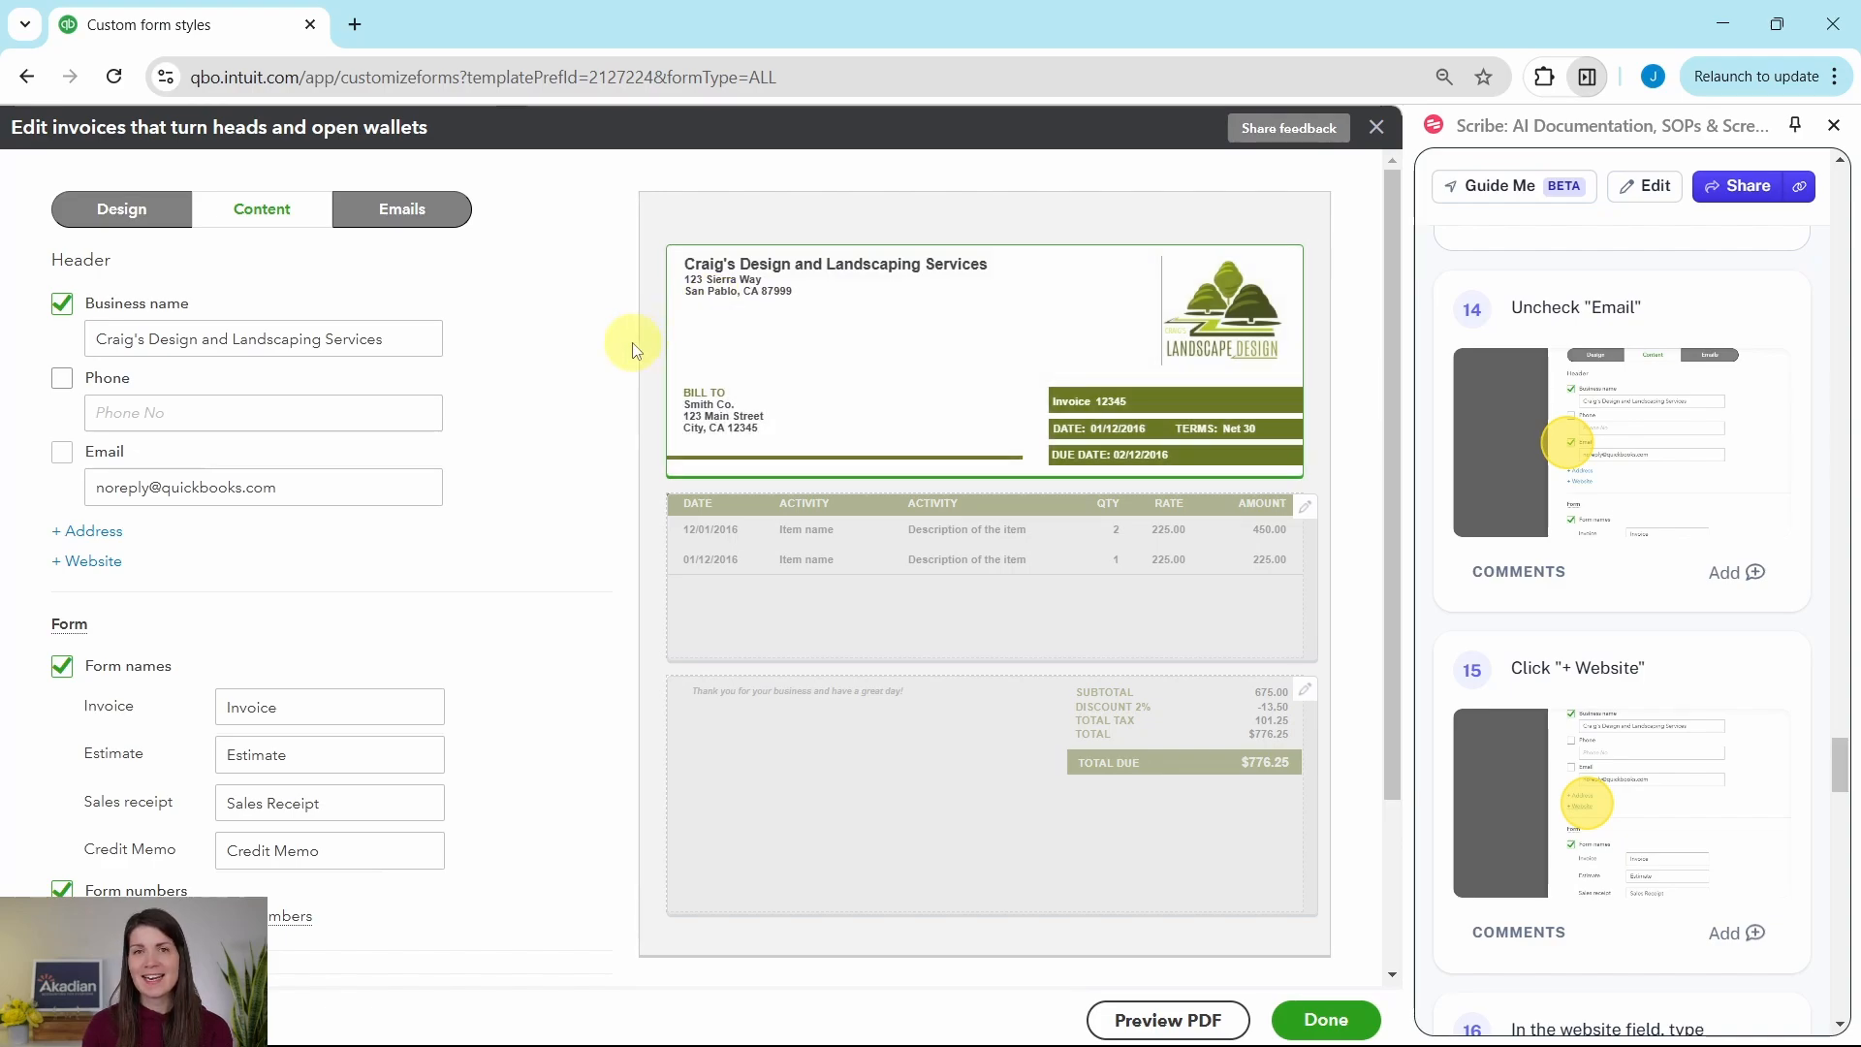
{"action": "left_click", "coordinate": [93, 561]}
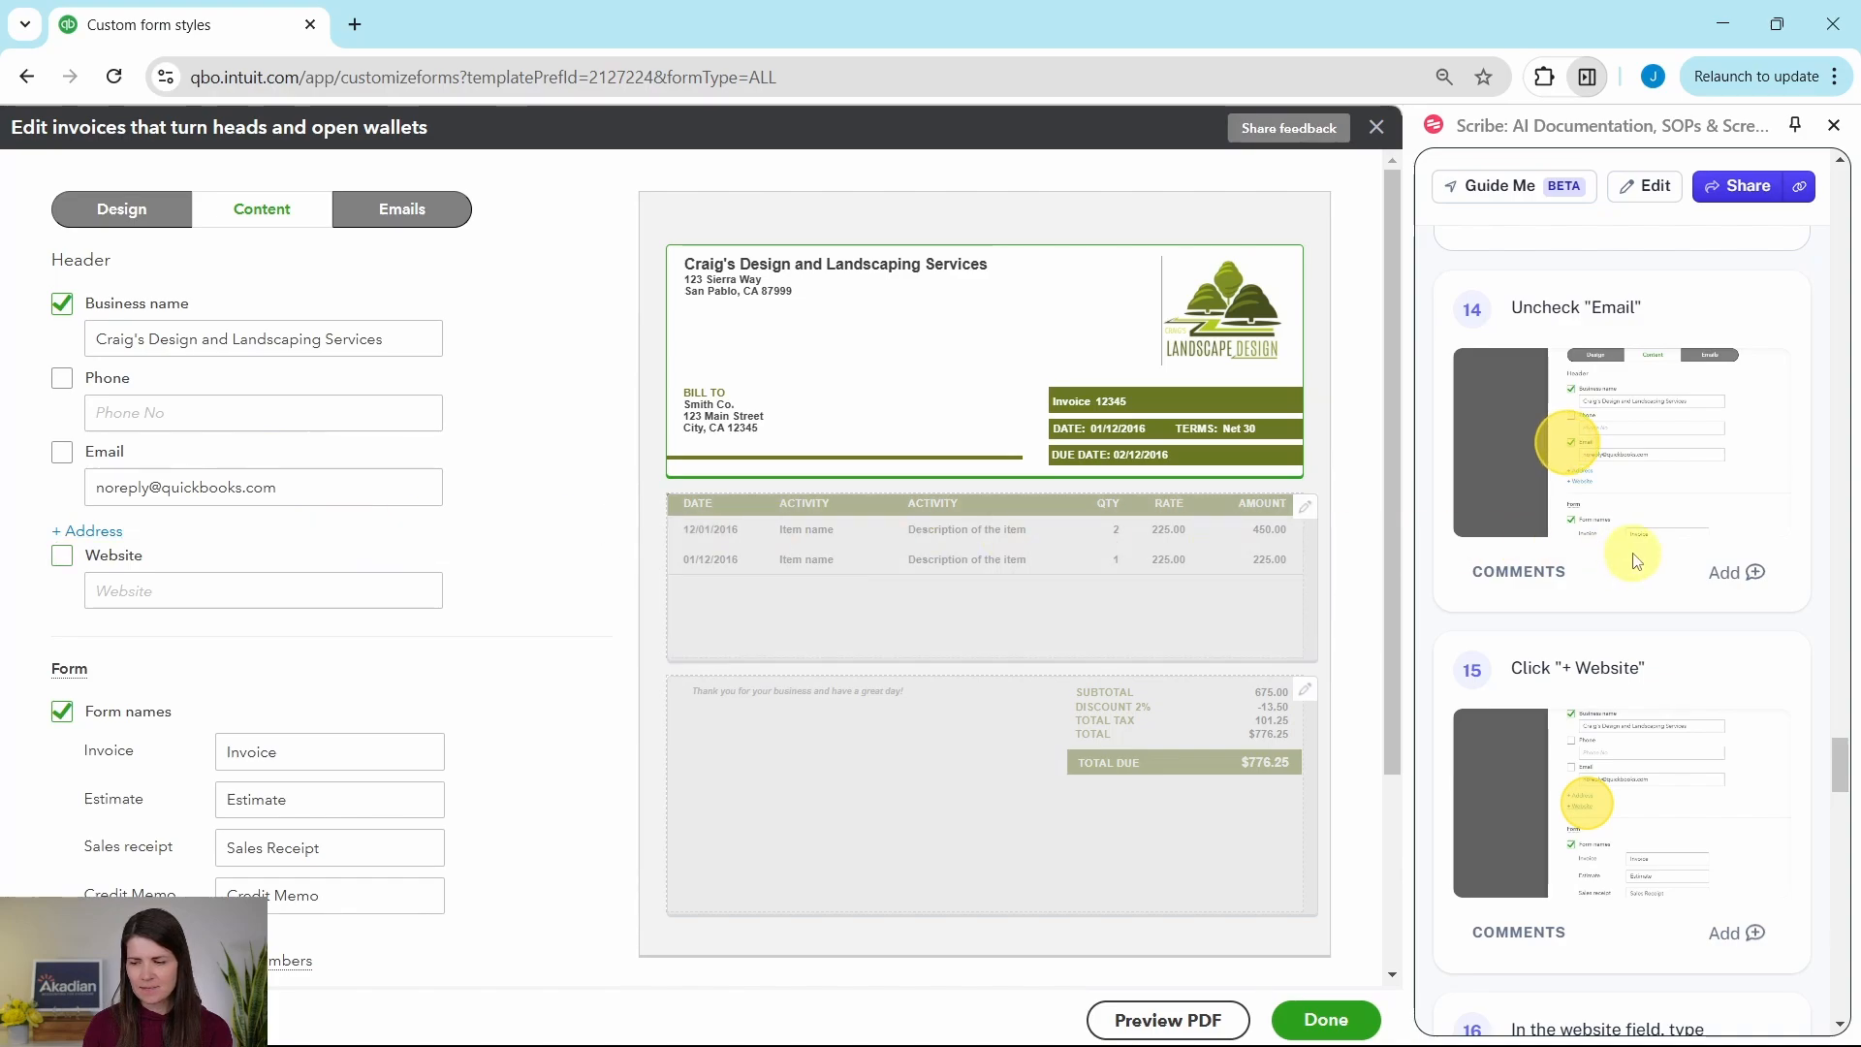
{"action": "scroll", "coordinate": [1638, 558], "scroll_direction": "down", "scroll_amount": 6}
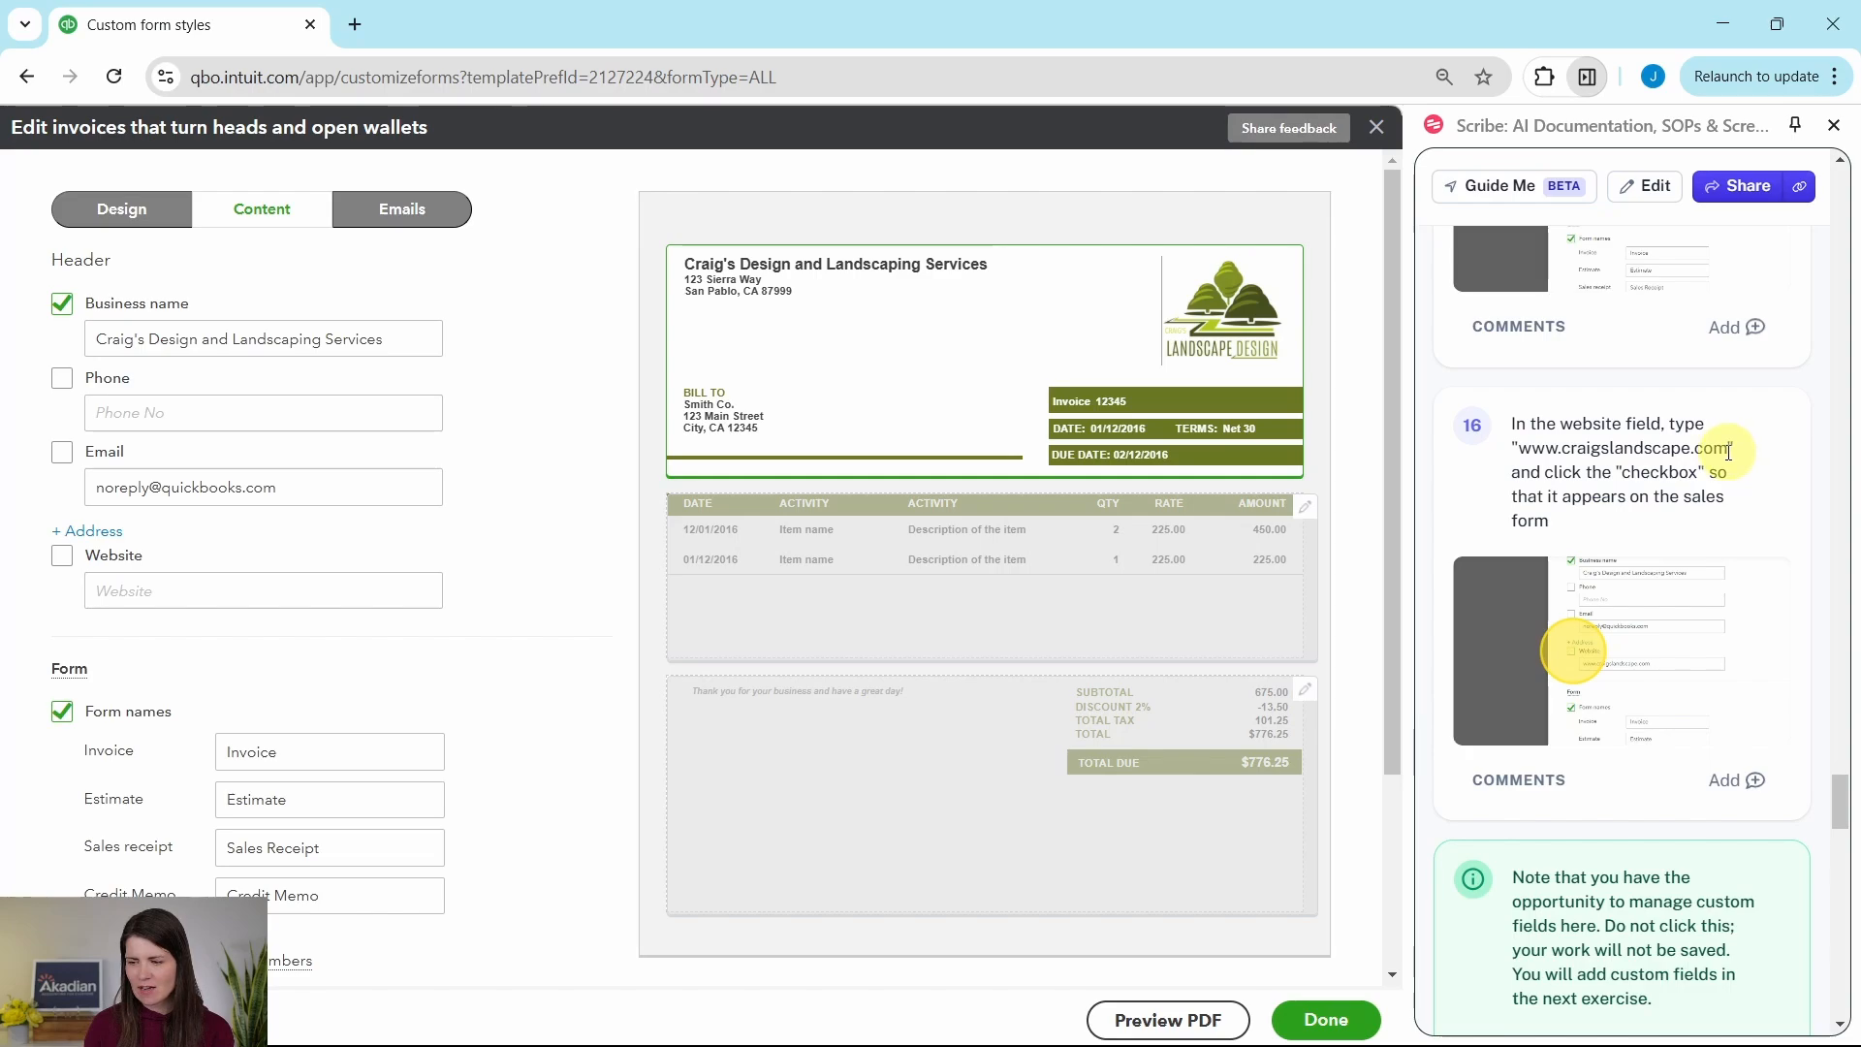
{"action": "left_click_drag", "start_coordinate": [1729, 451], "coordinate": [1518, 450]}
{"action": "key", "text": "ctrl+c"}
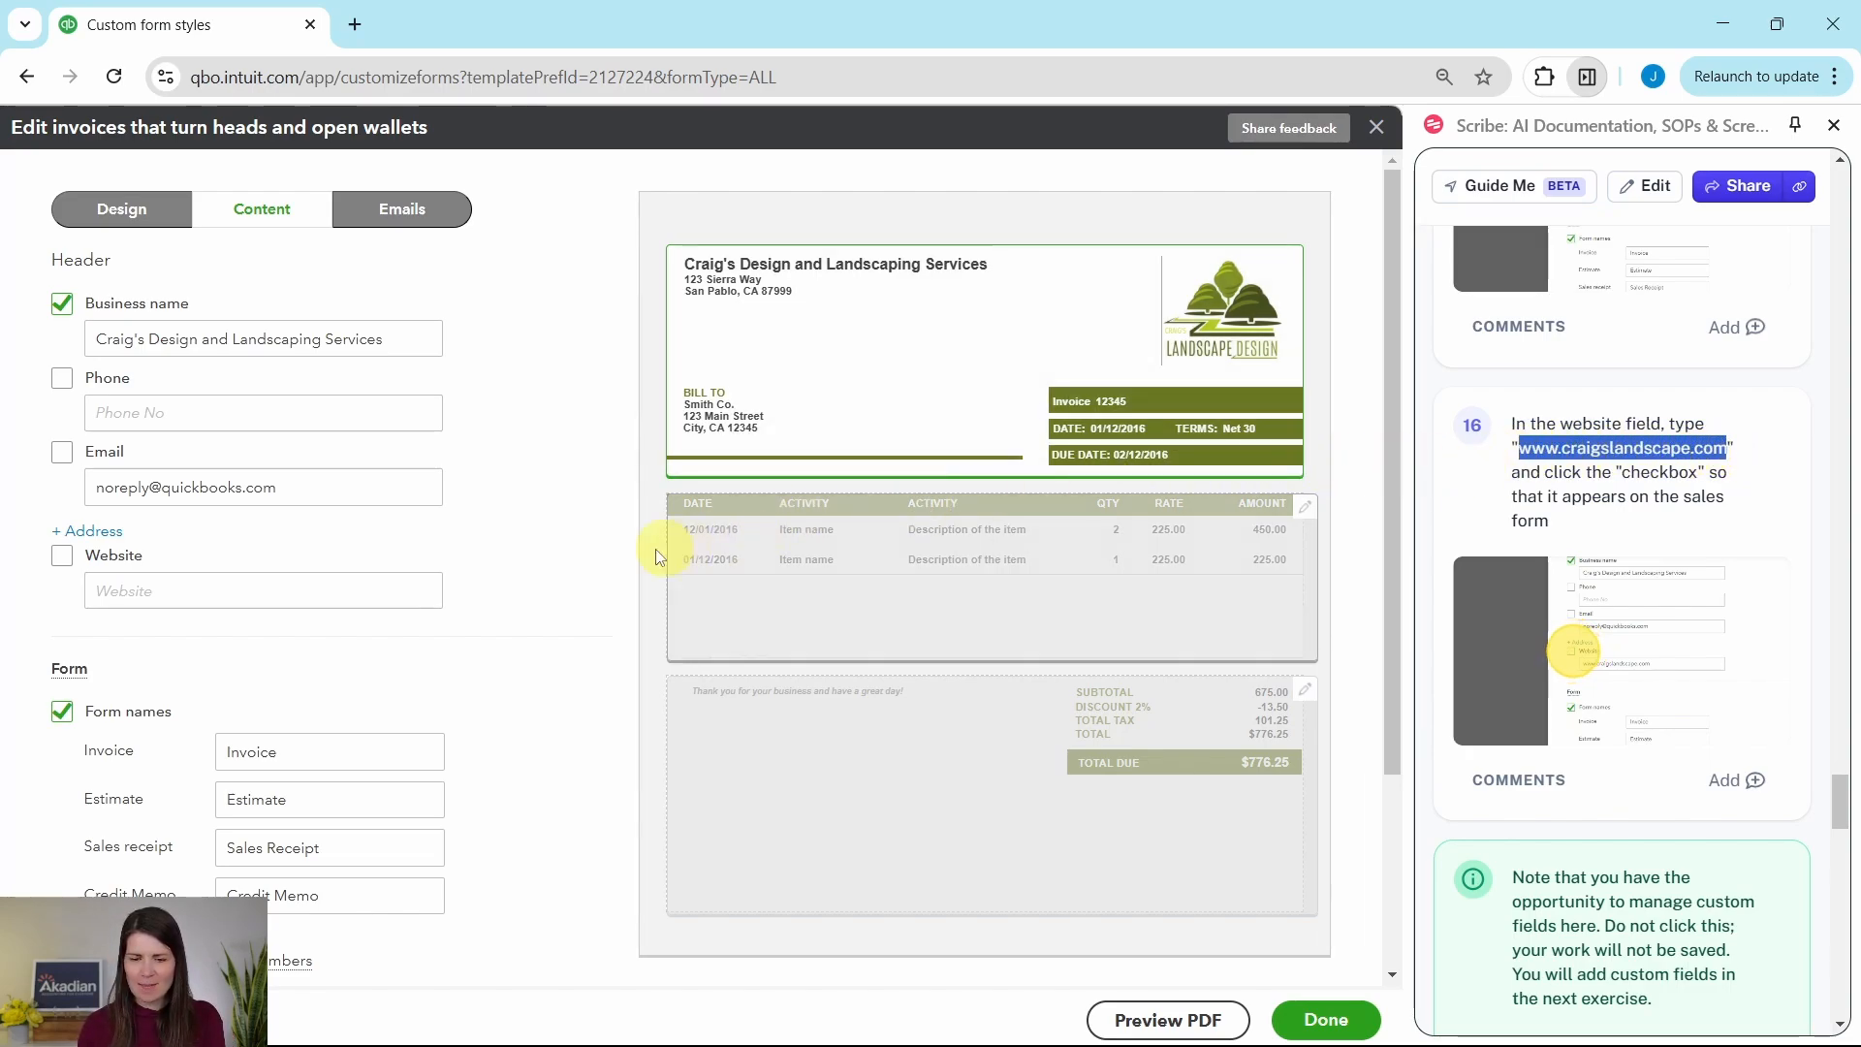
{"action": "left_click", "coordinate": [357, 595]}
{"action": "key", "text": "ctrl+v"}
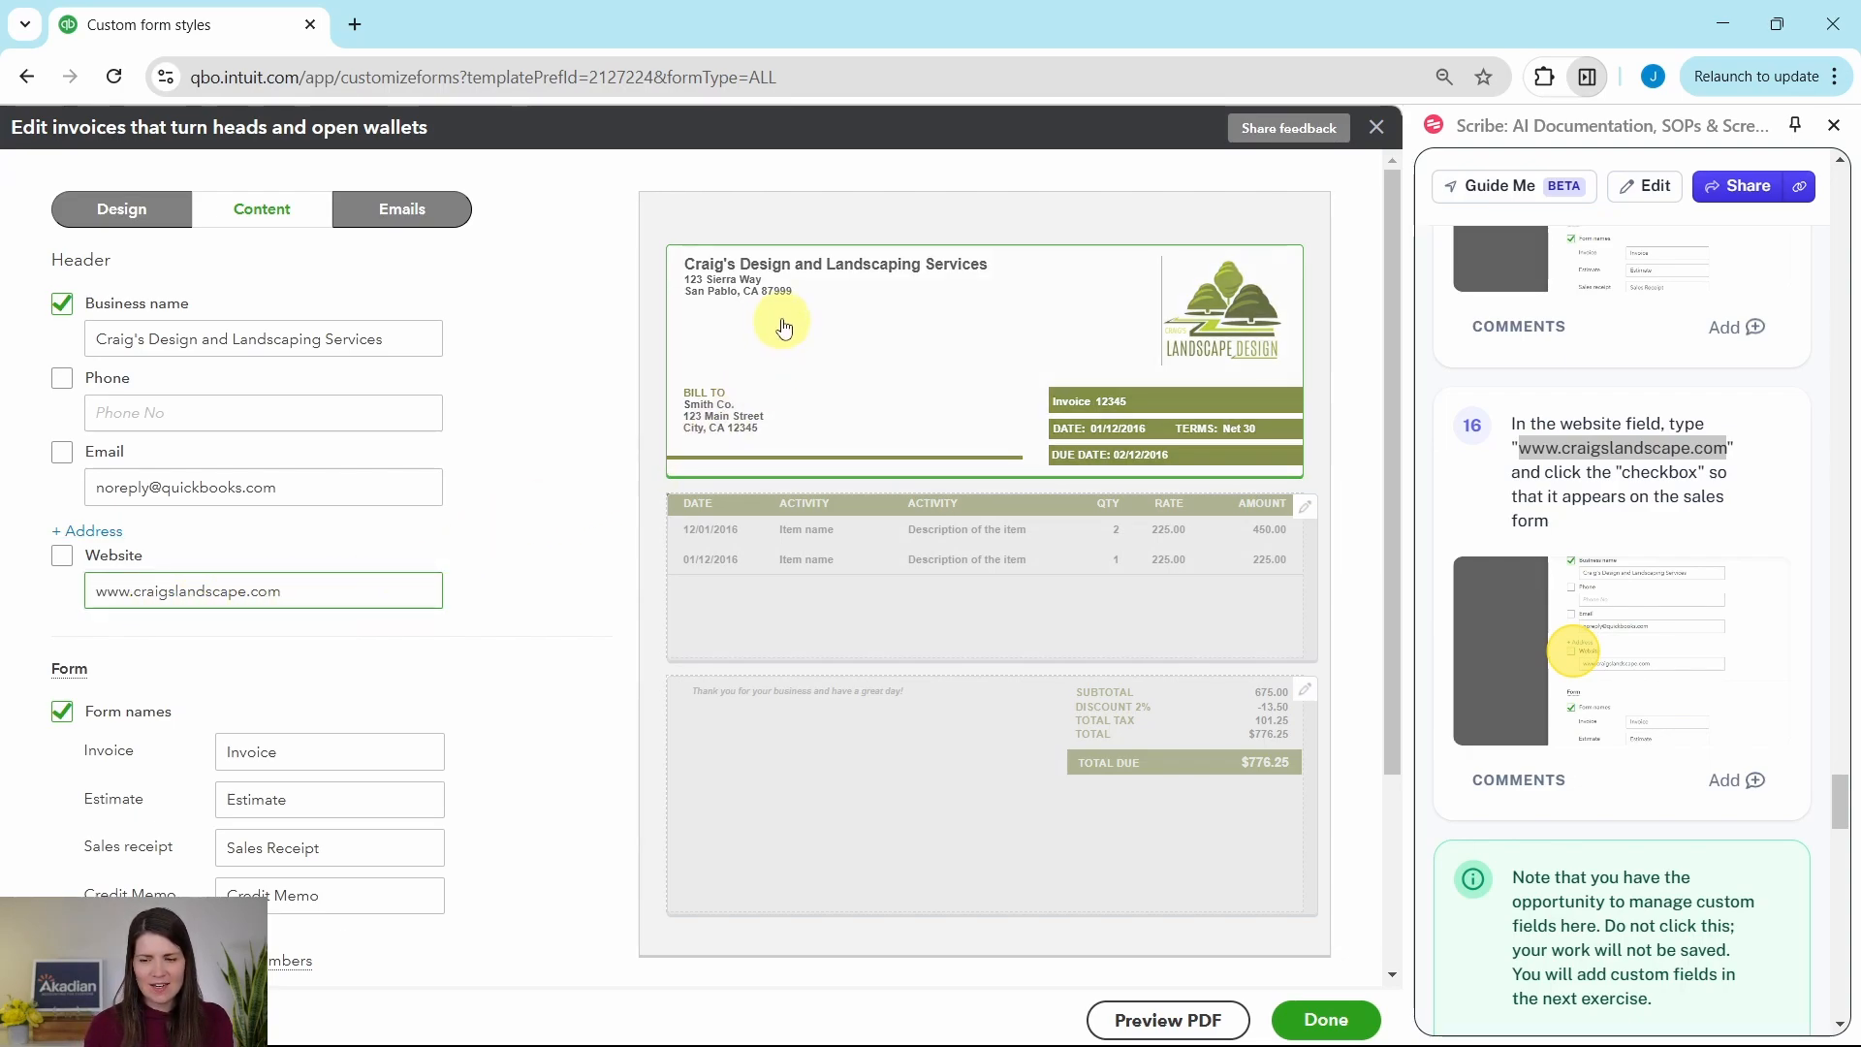
{"action": "left_click", "coordinate": [61, 560]}
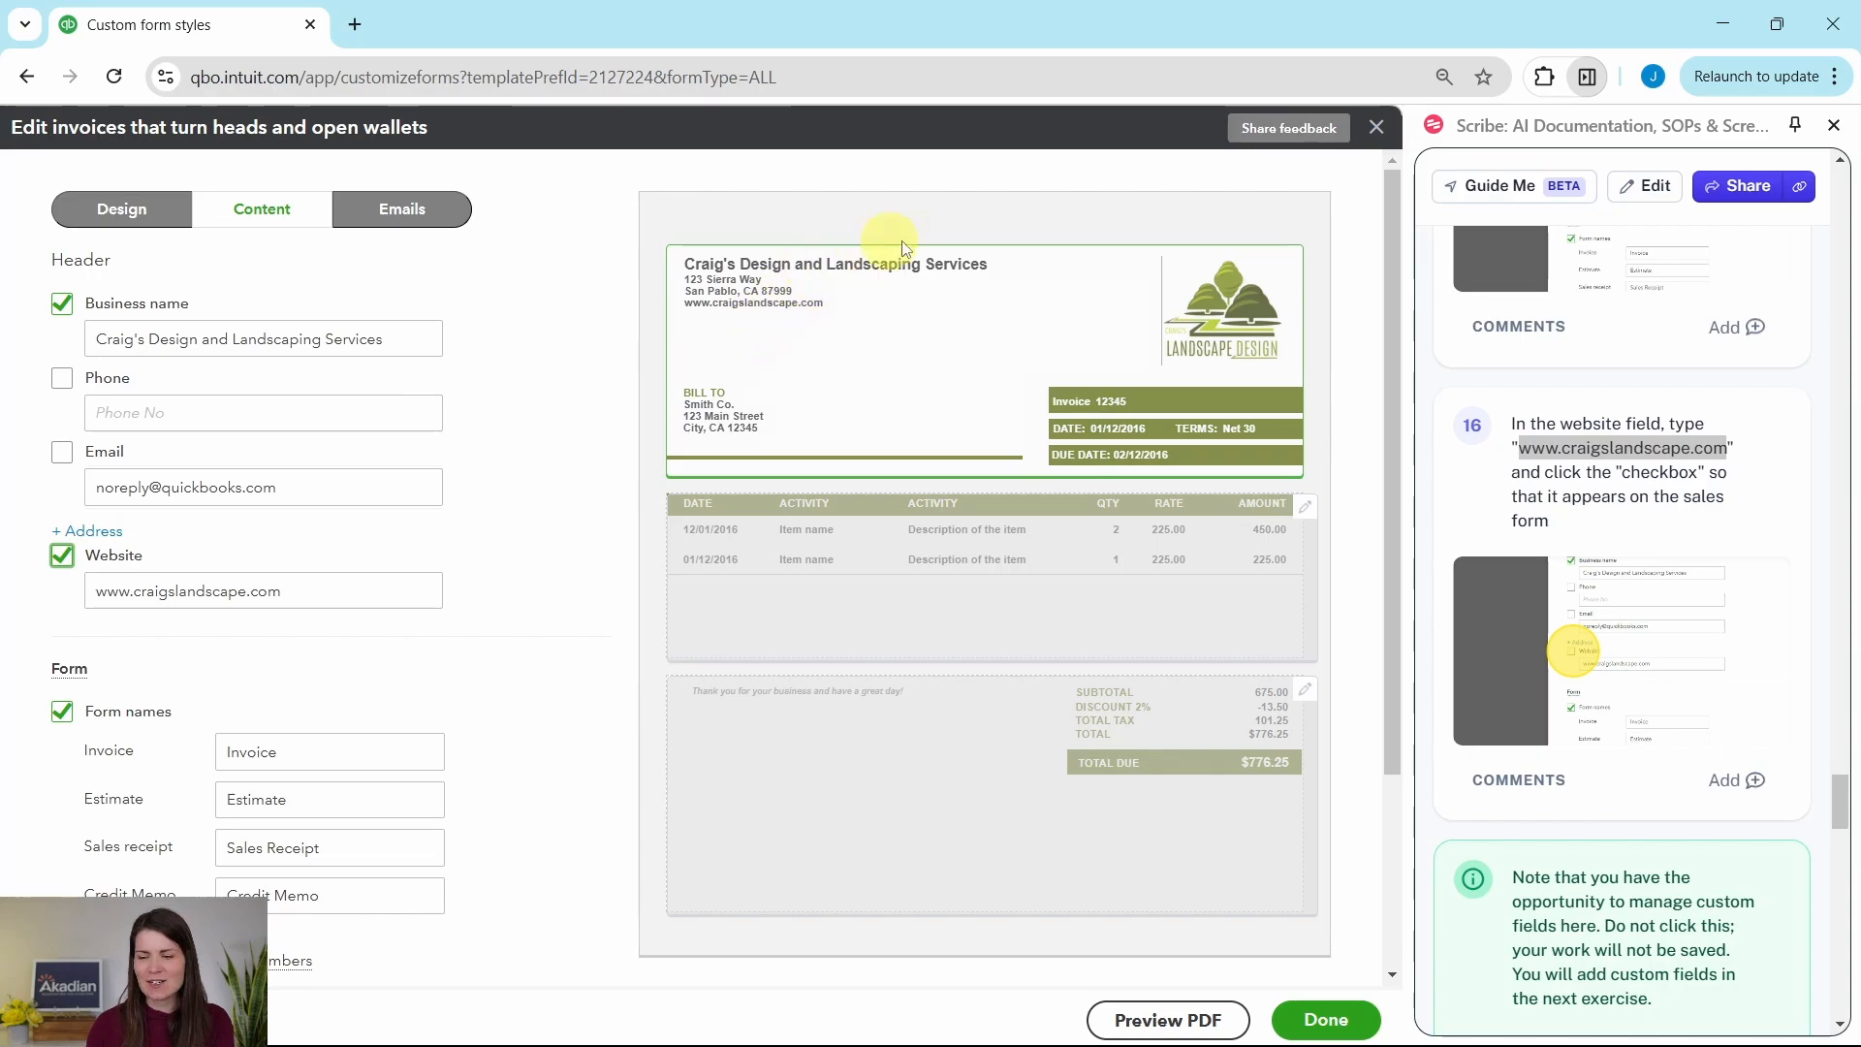
Review the guide's custom fields note and the remaining header options, and open the invoice's middle table section for editing
{"action": "scroll", "coordinate": [1561, 588], "scroll_direction": "down", "scroll_amount": 1}
{"action": "scroll", "coordinate": [1561, 588], "scroll_direction": "down", "scroll_amount": 2}
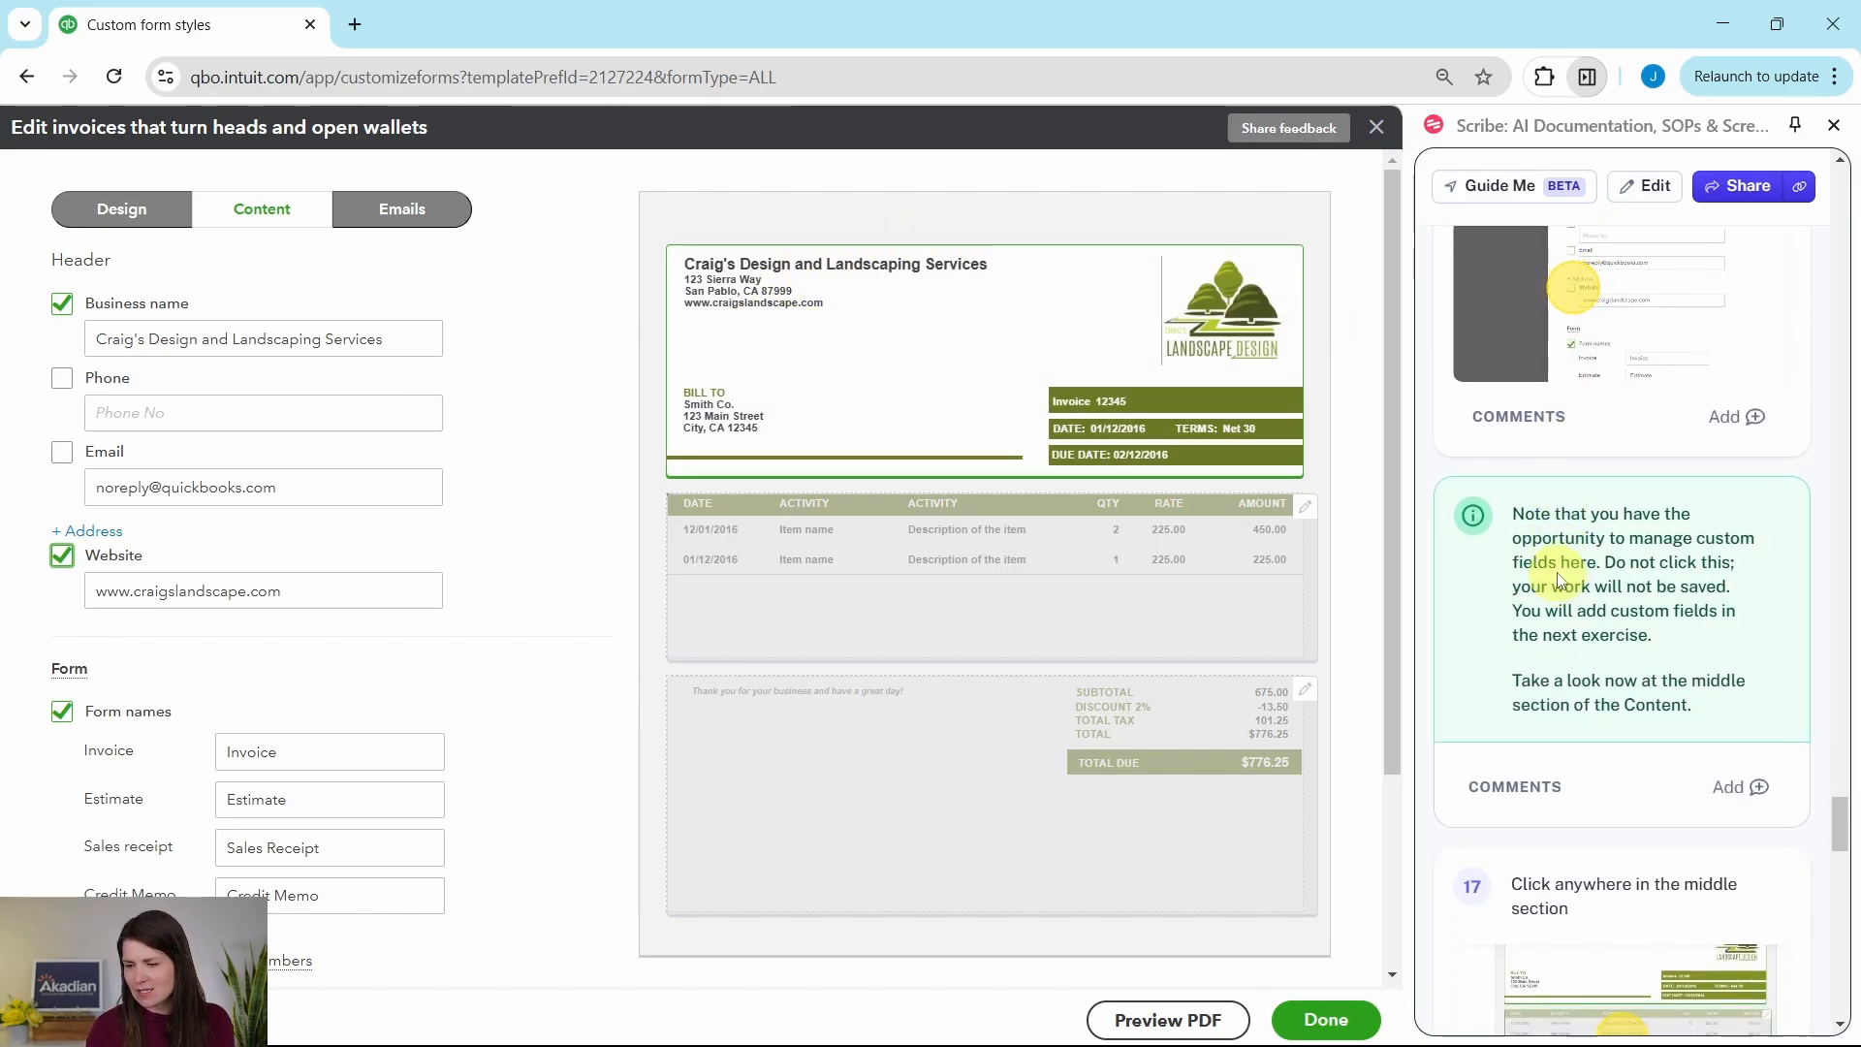
{"action": "scroll", "coordinate": [1563, 576], "scroll_direction": "down", "scroll_amount": 1}
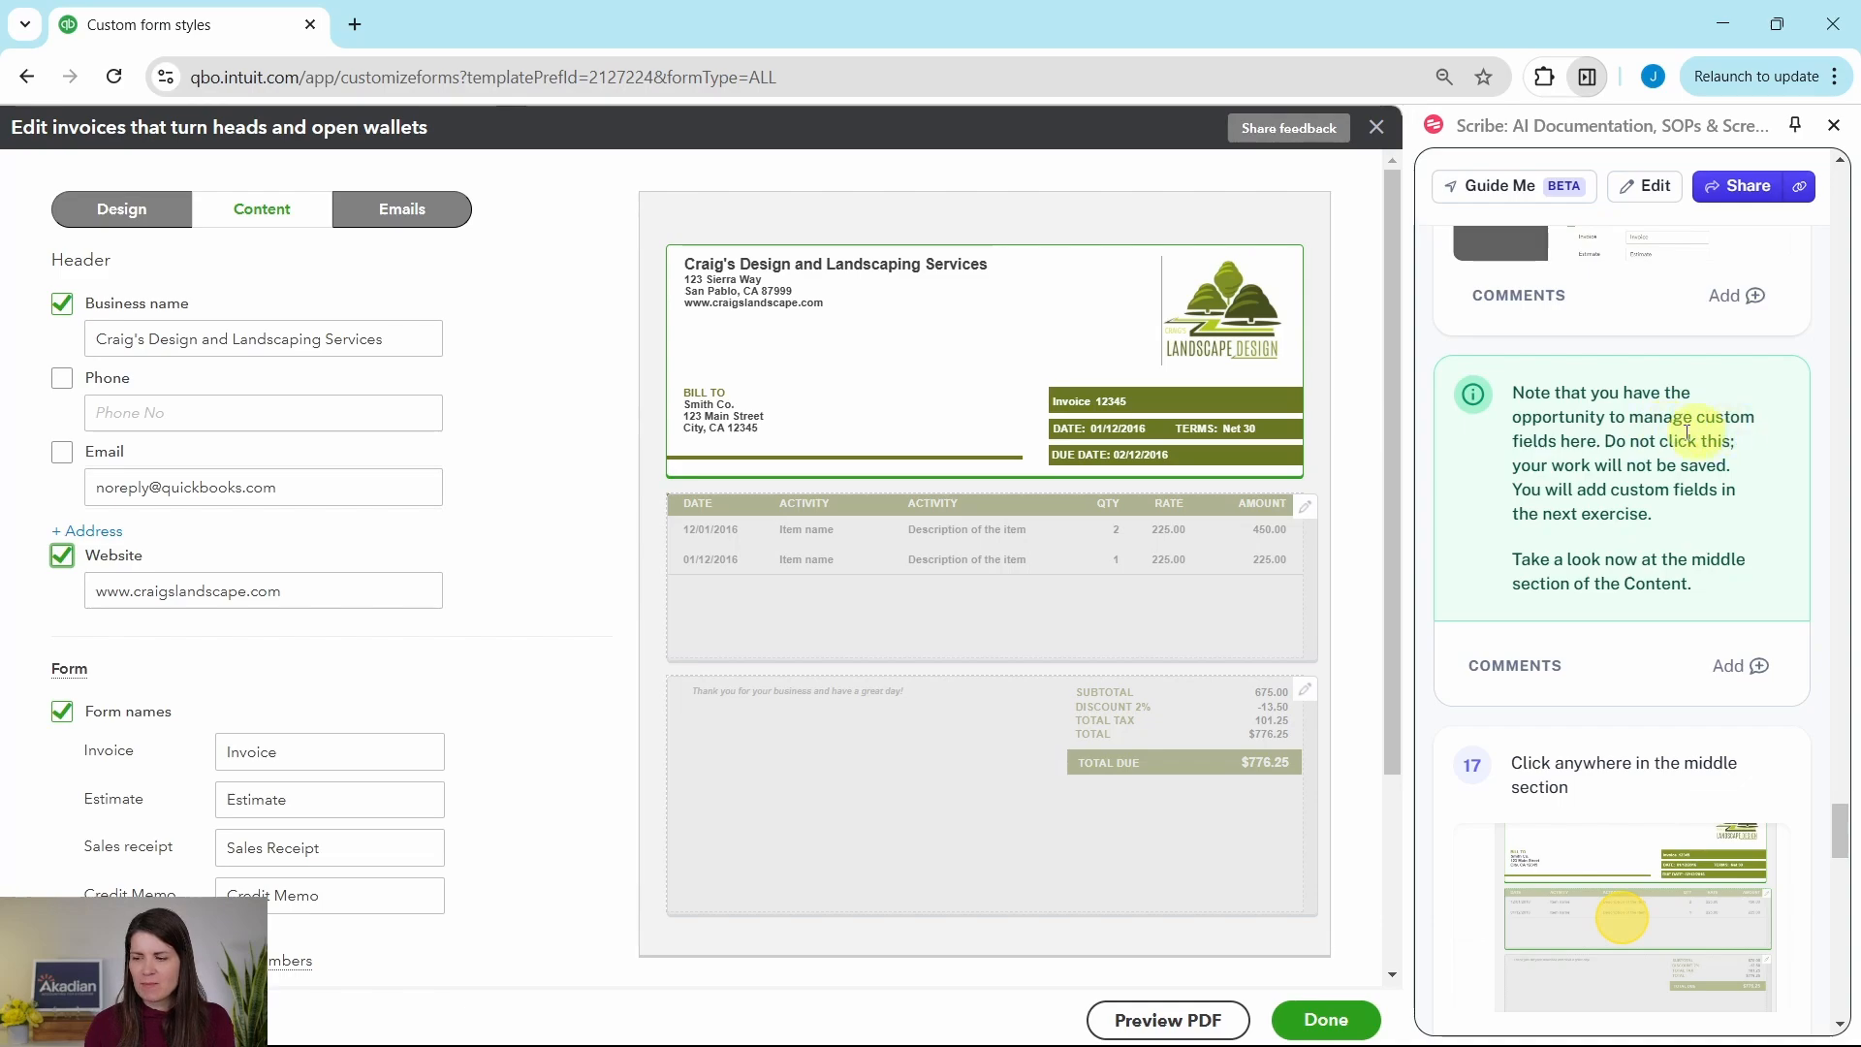
{"action": "scroll", "coordinate": [529, 412], "scroll_direction": "down", "scroll_amount": 3}
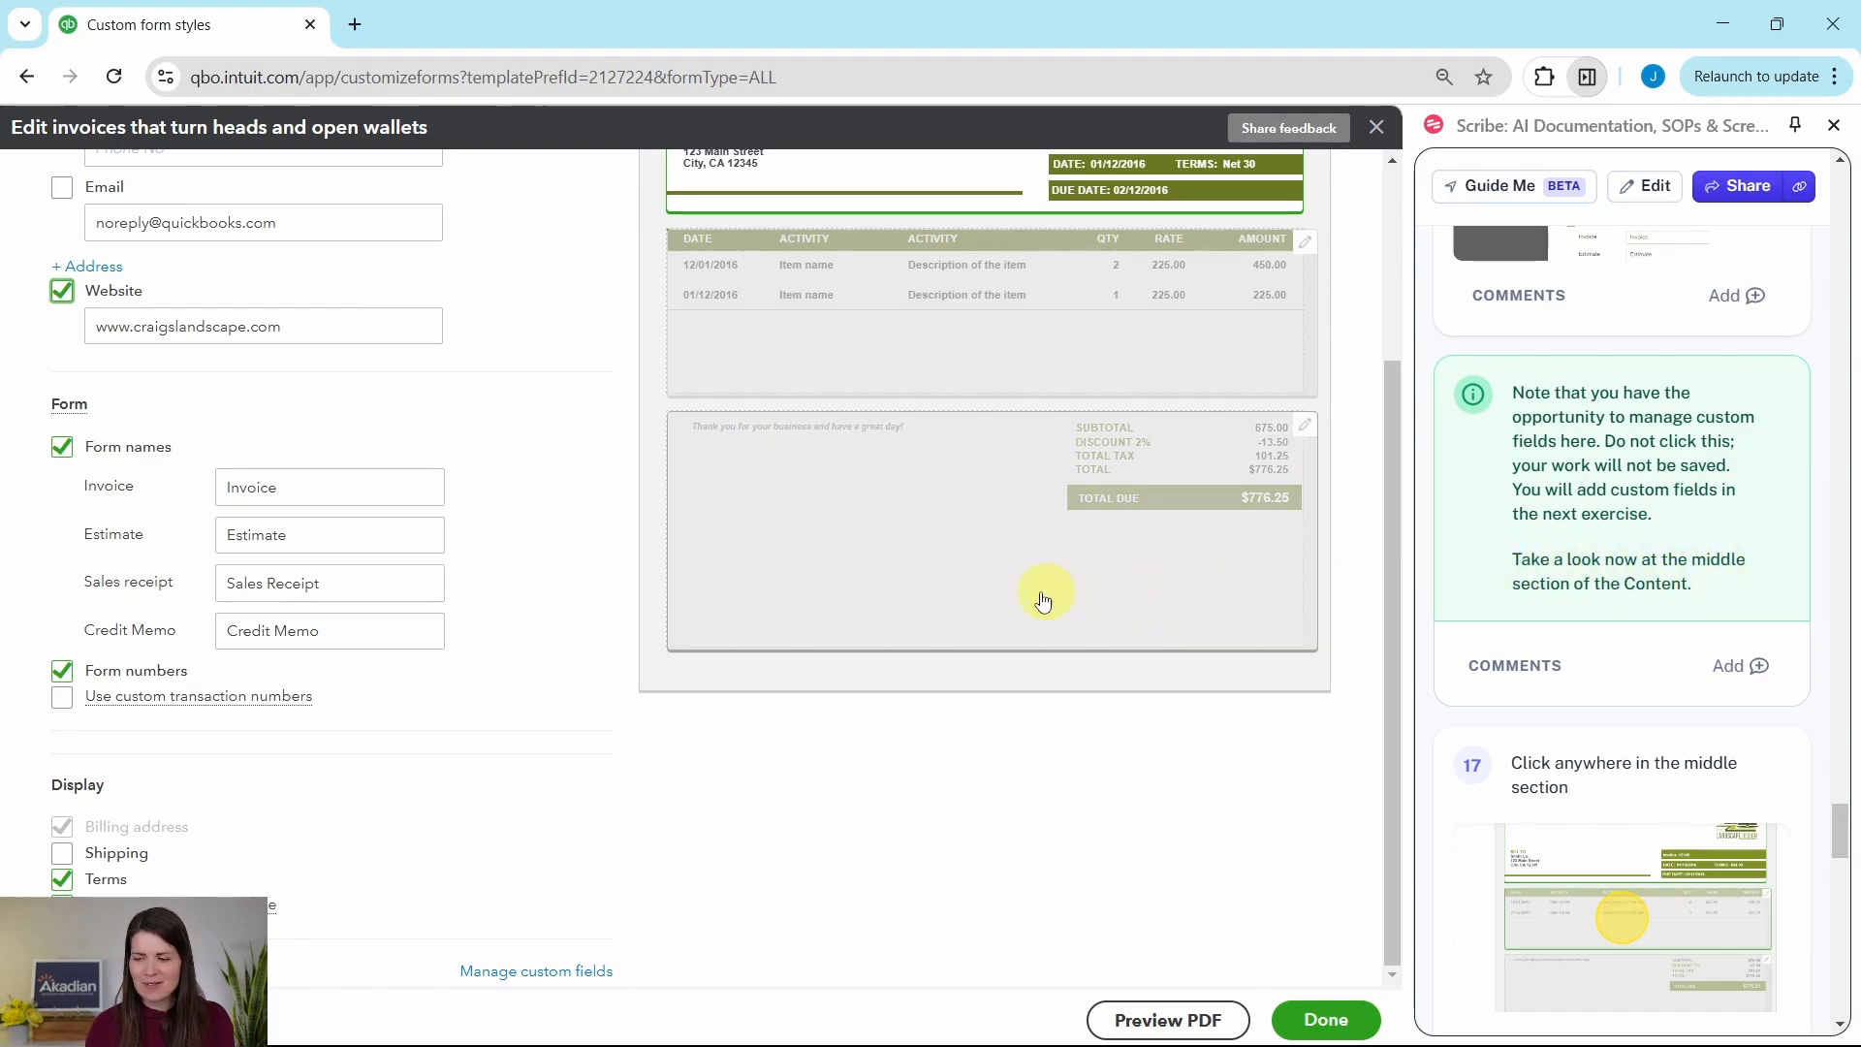
{"action": "scroll", "coordinate": [1003, 587], "scroll_direction": "up", "scroll_amount": 3}
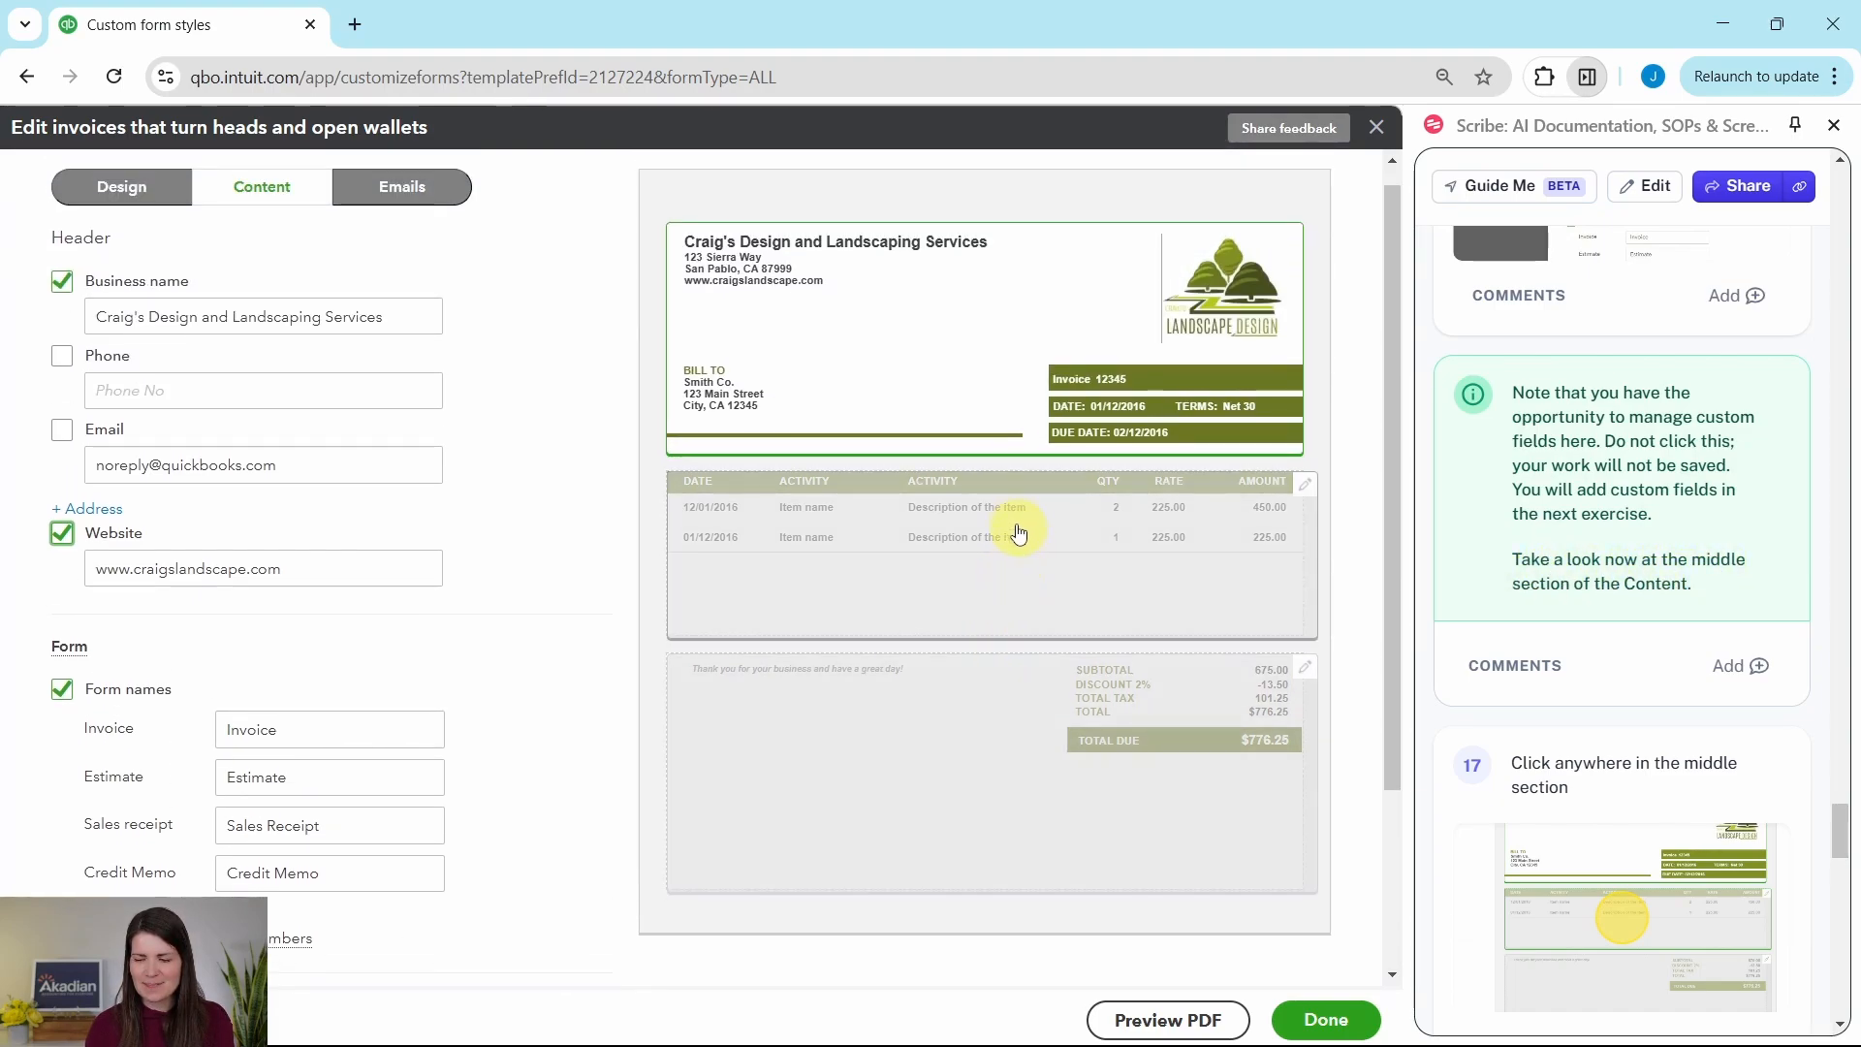
{"action": "left_click", "coordinate": [902, 540]}
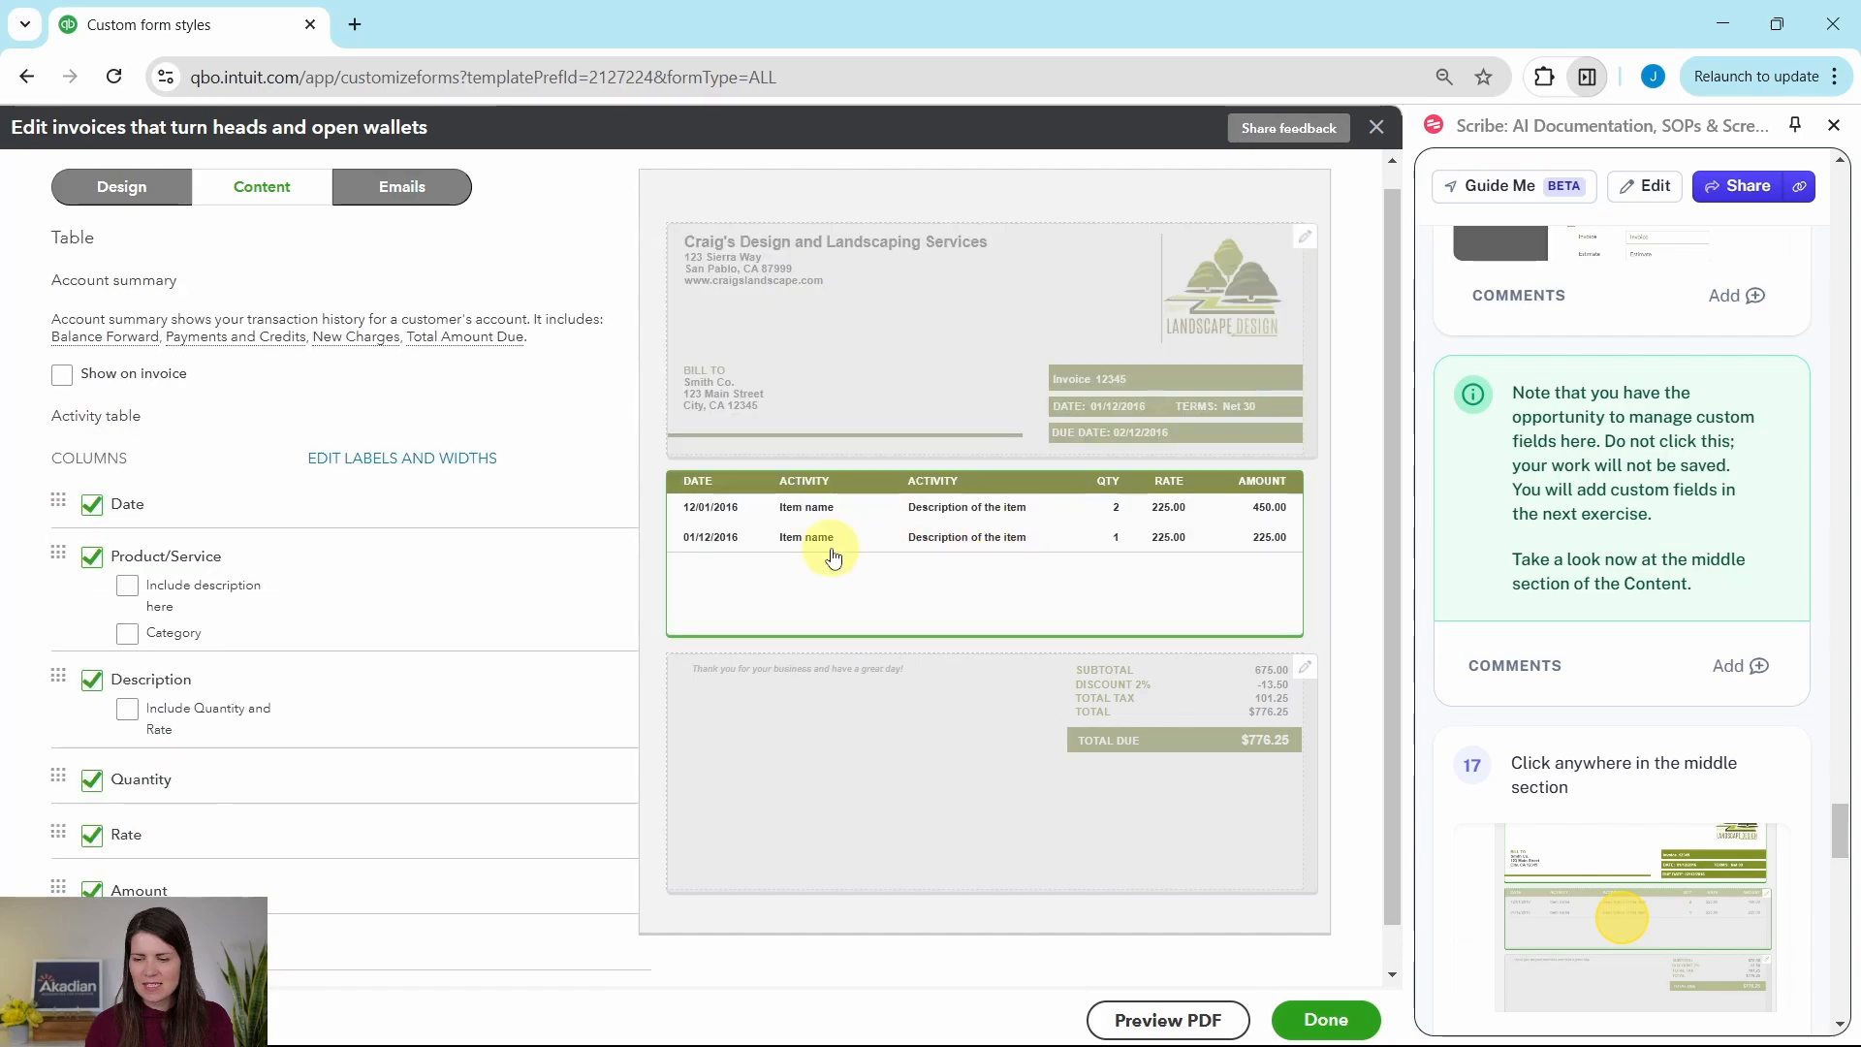
Enable showing the account summary on the invoice
{"action": "scroll", "coordinate": [1525, 633], "scroll_direction": "down", "scroll_amount": 2}
{"action": "scroll", "coordinate": [1524, 633], "scroll_direction": "down", "scroll_amount": 6}
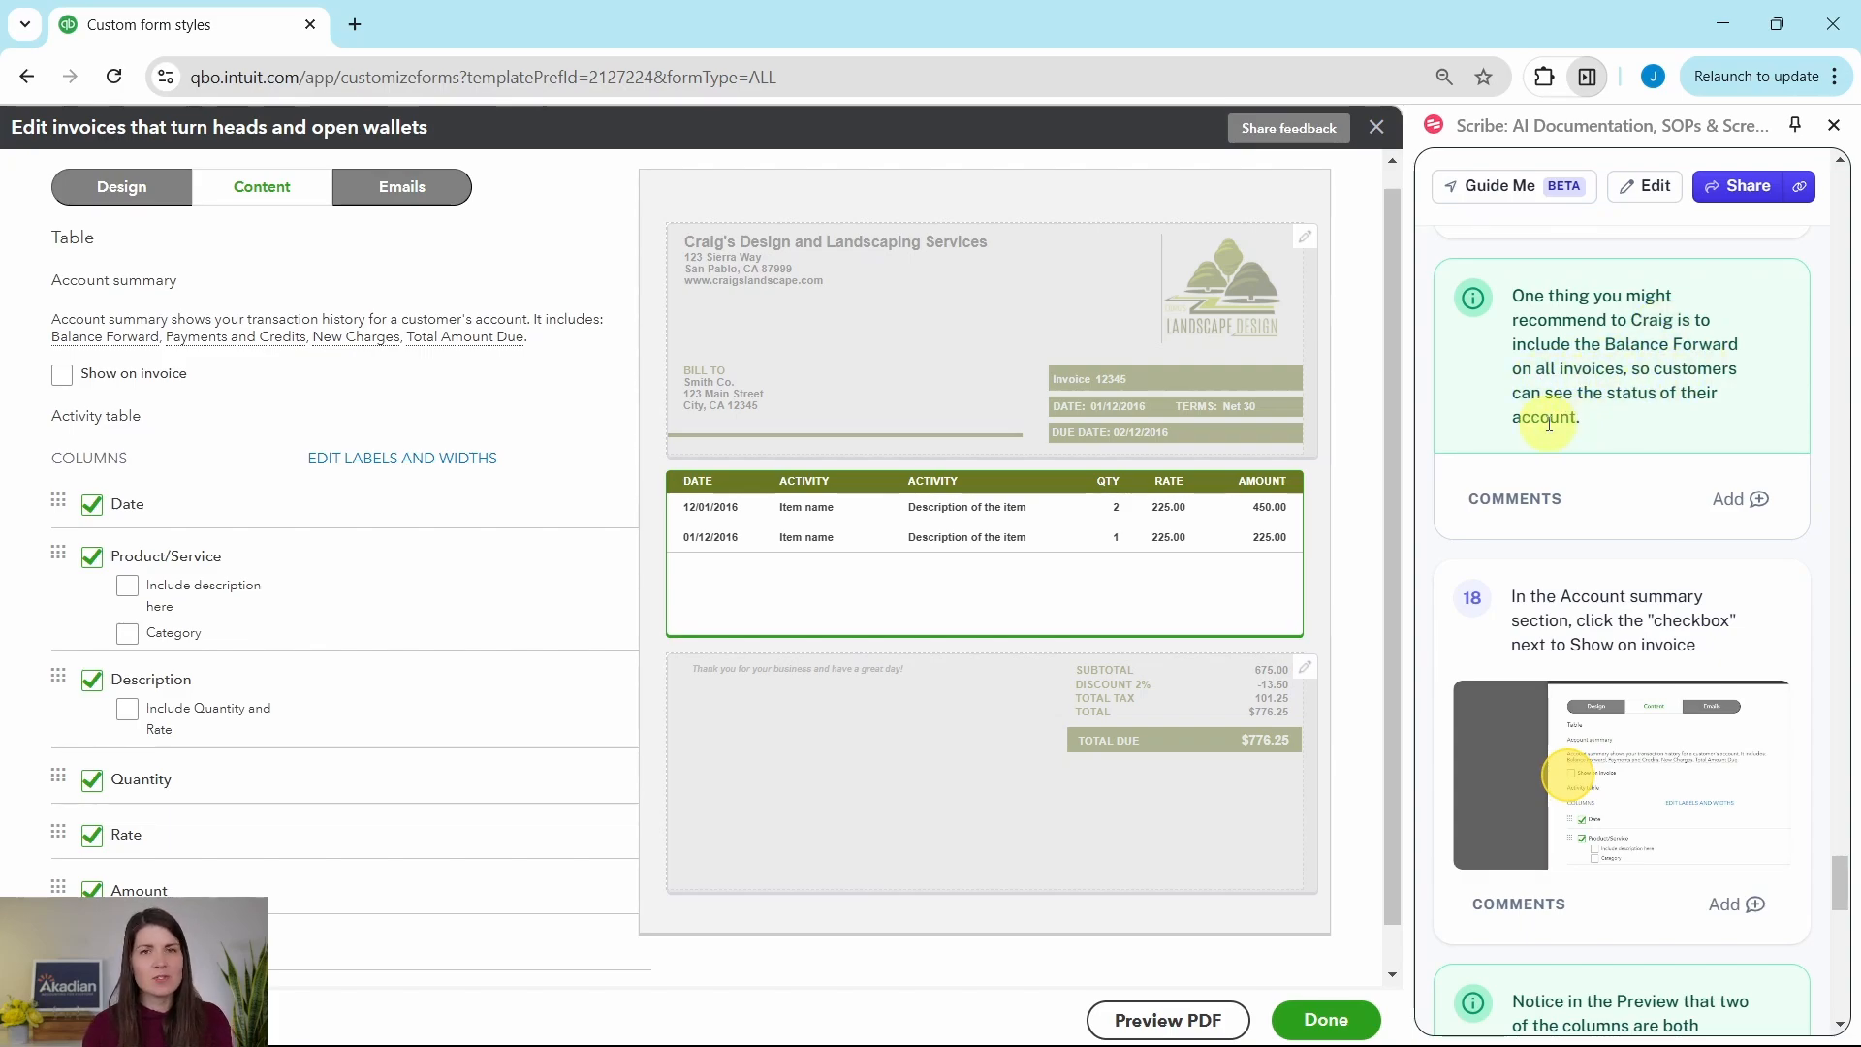
{"action": "scroll", "coordinate": [1617, 412], "scroll_direction": "down", "scroll_amount": 3}
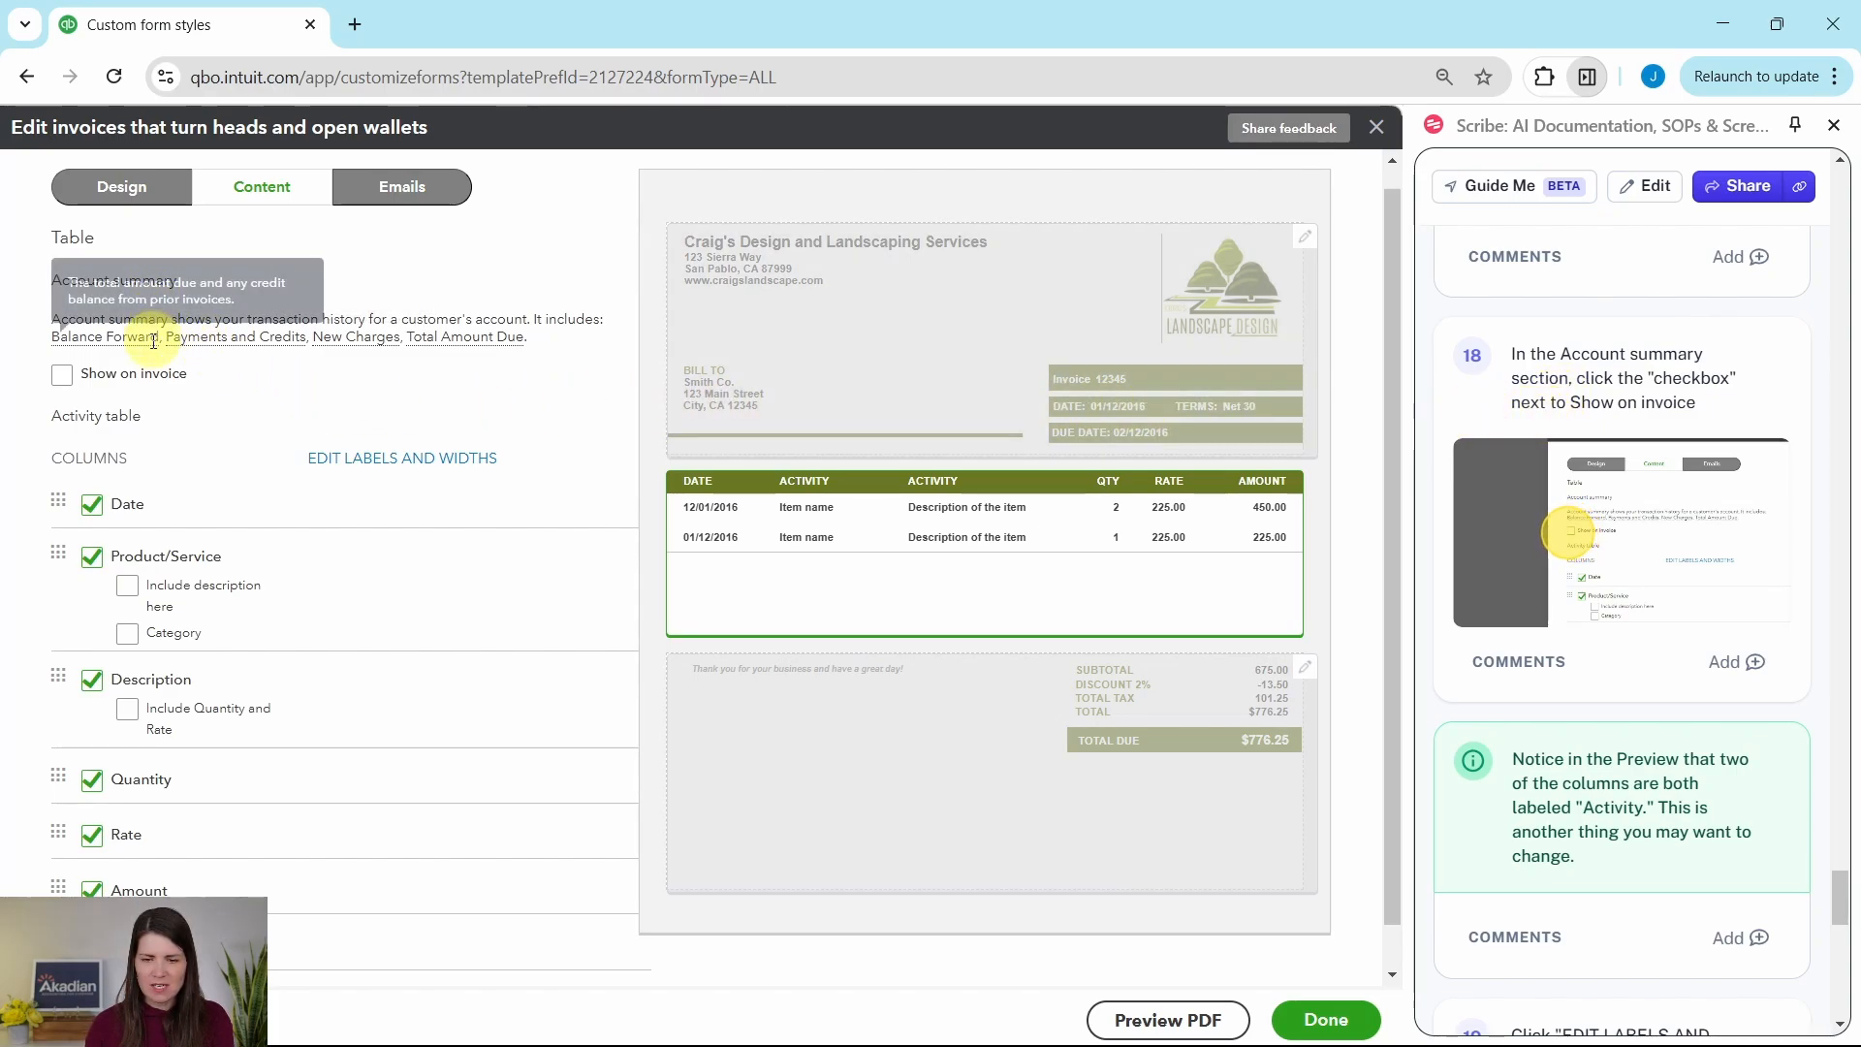
{"action": "left_click", "coordinate": [61, 377]}
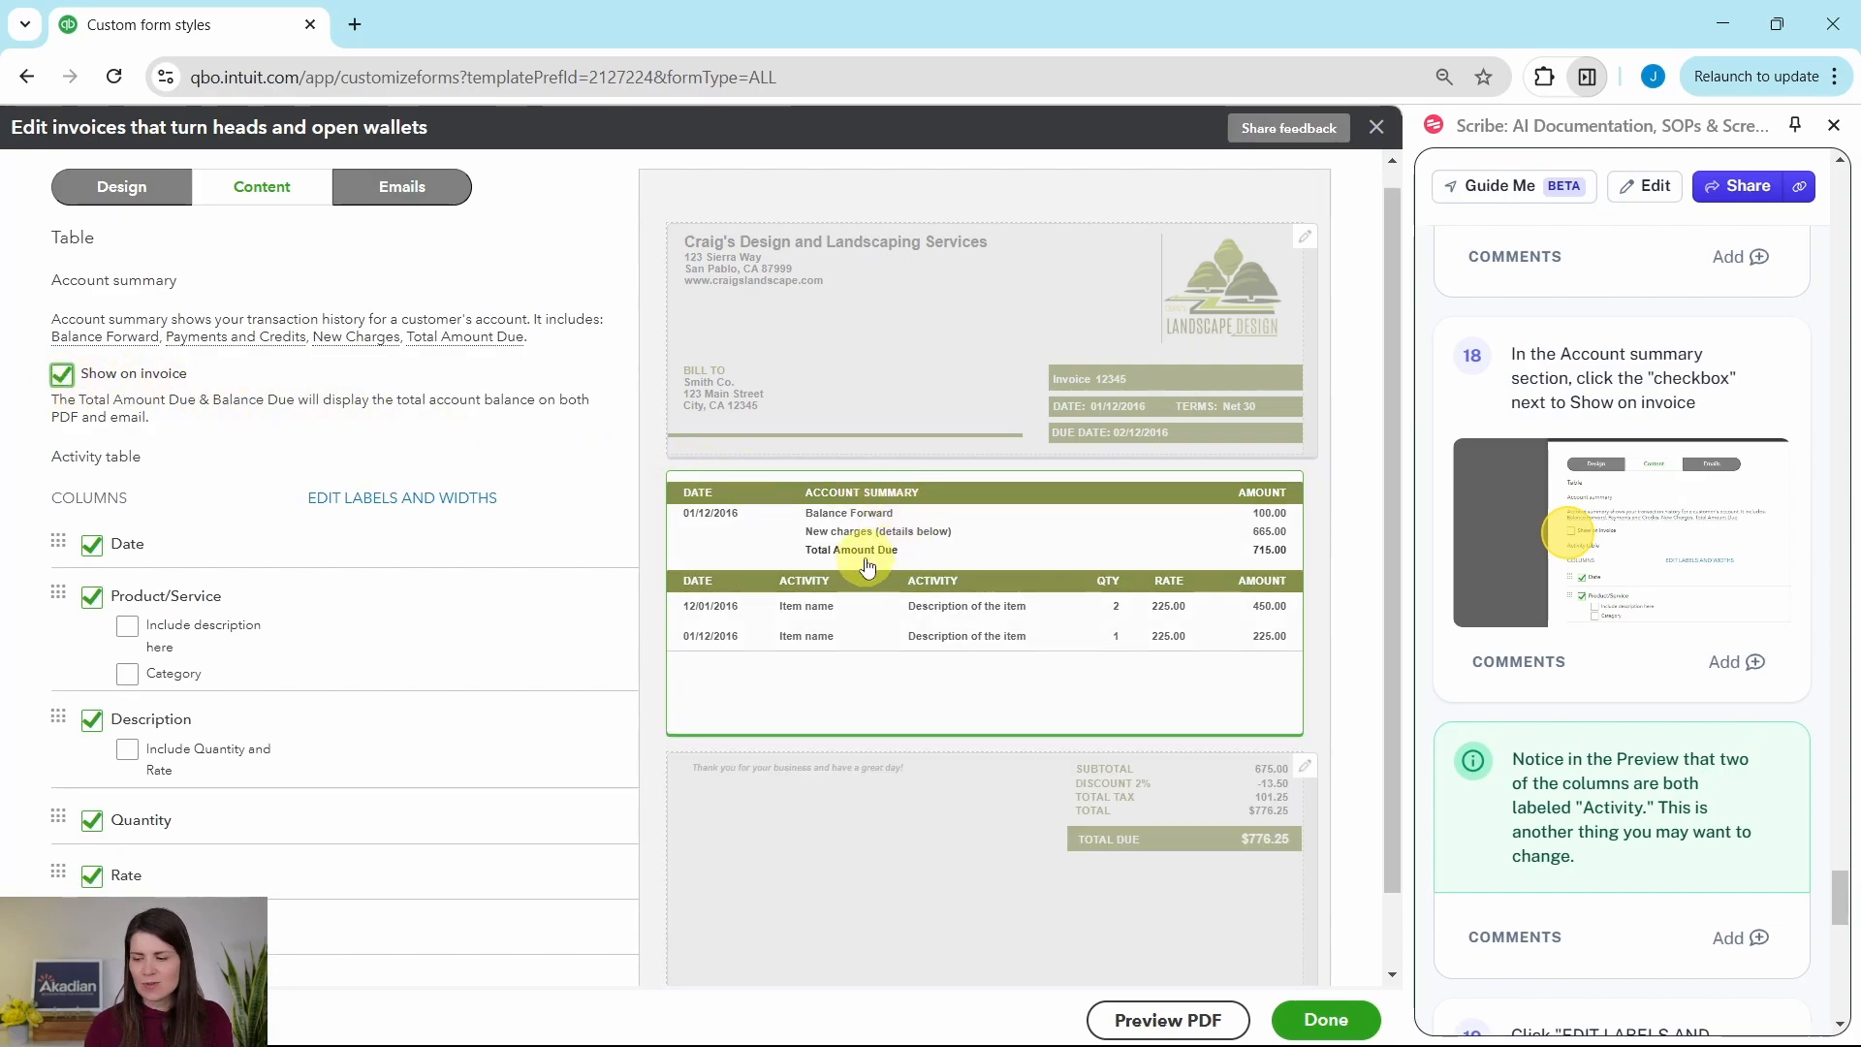
Show the activity table's column labels and widths, and set the Product/Service label to "Item"
{"action": "scroll", "coordinate": [1597, 606], "scroll_direction": "down", "scroll_amount": 3}
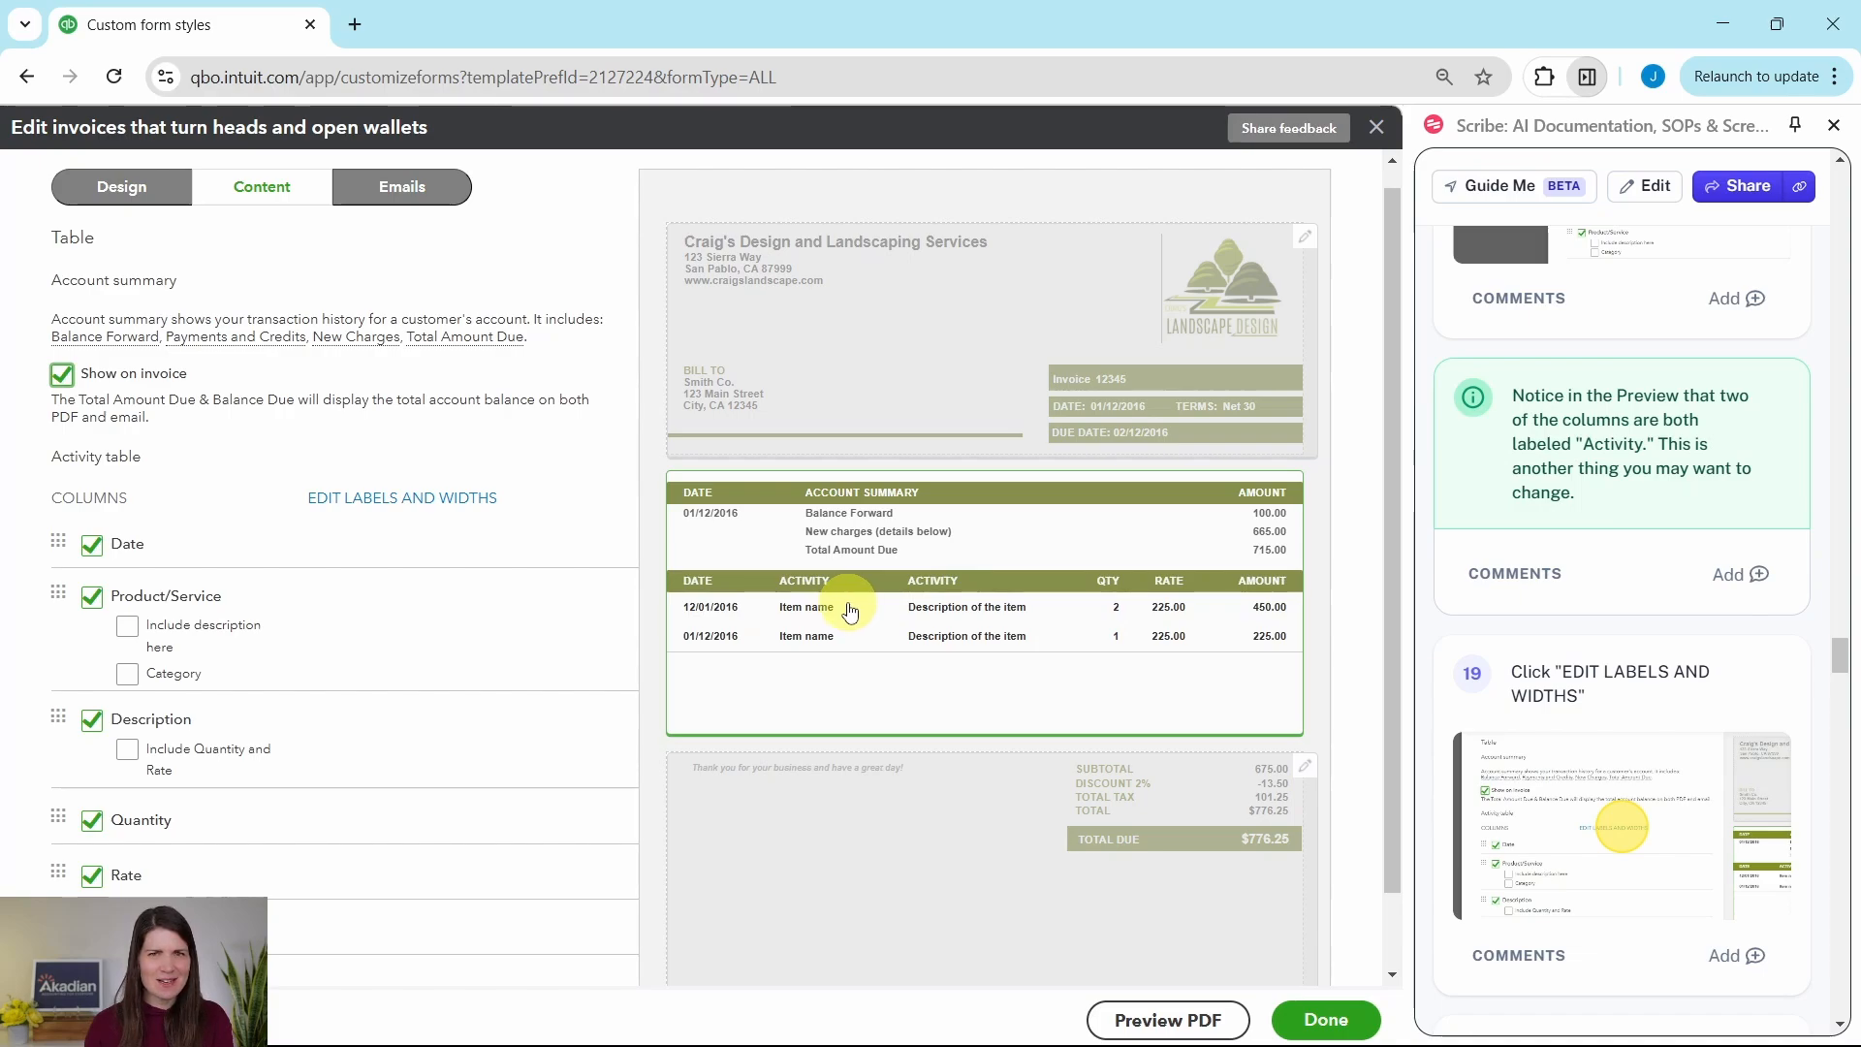
{"action": "scroll", "coordinate": [1586, 595], "scroll_direction": "down", "scroll_amount": 3}
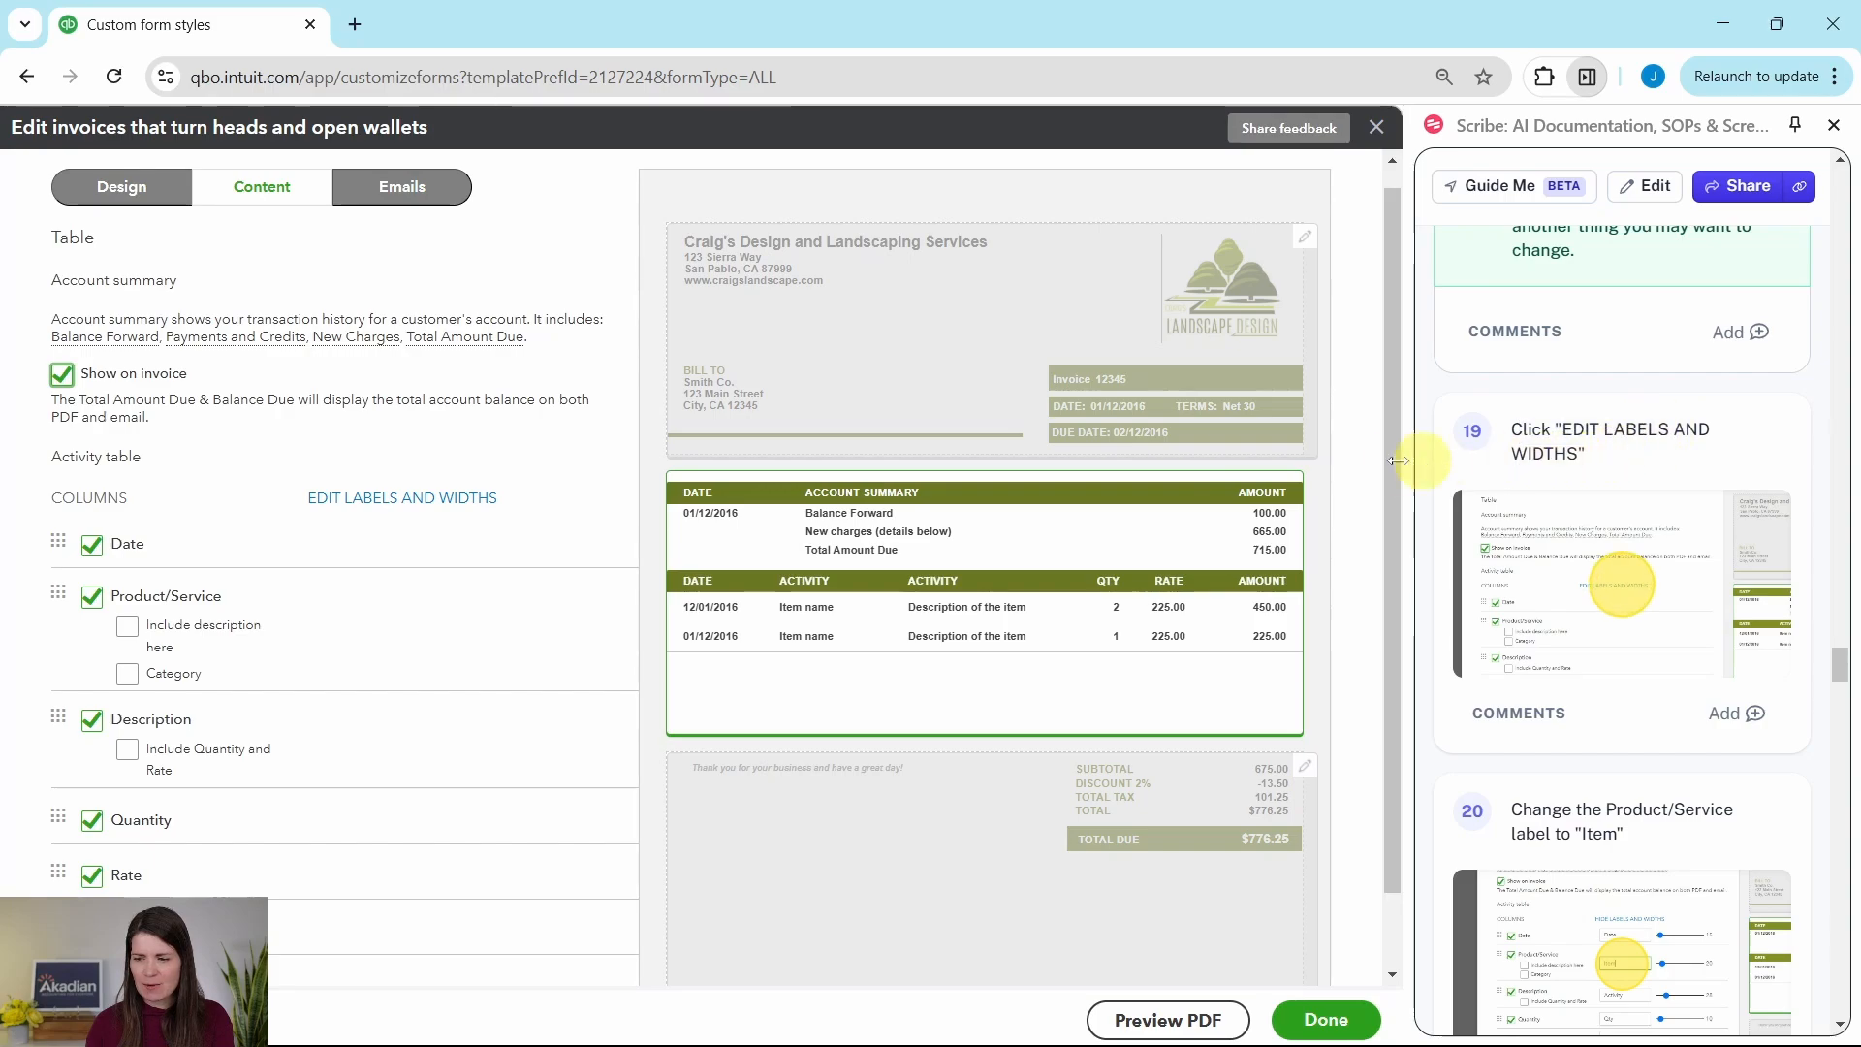
{"action": "left_click", "coordinate": [403, 511]}
{"action": "scroll", "coordinate": [1580, 585], "scroll_direction": "down", "scroll_amount": 4}
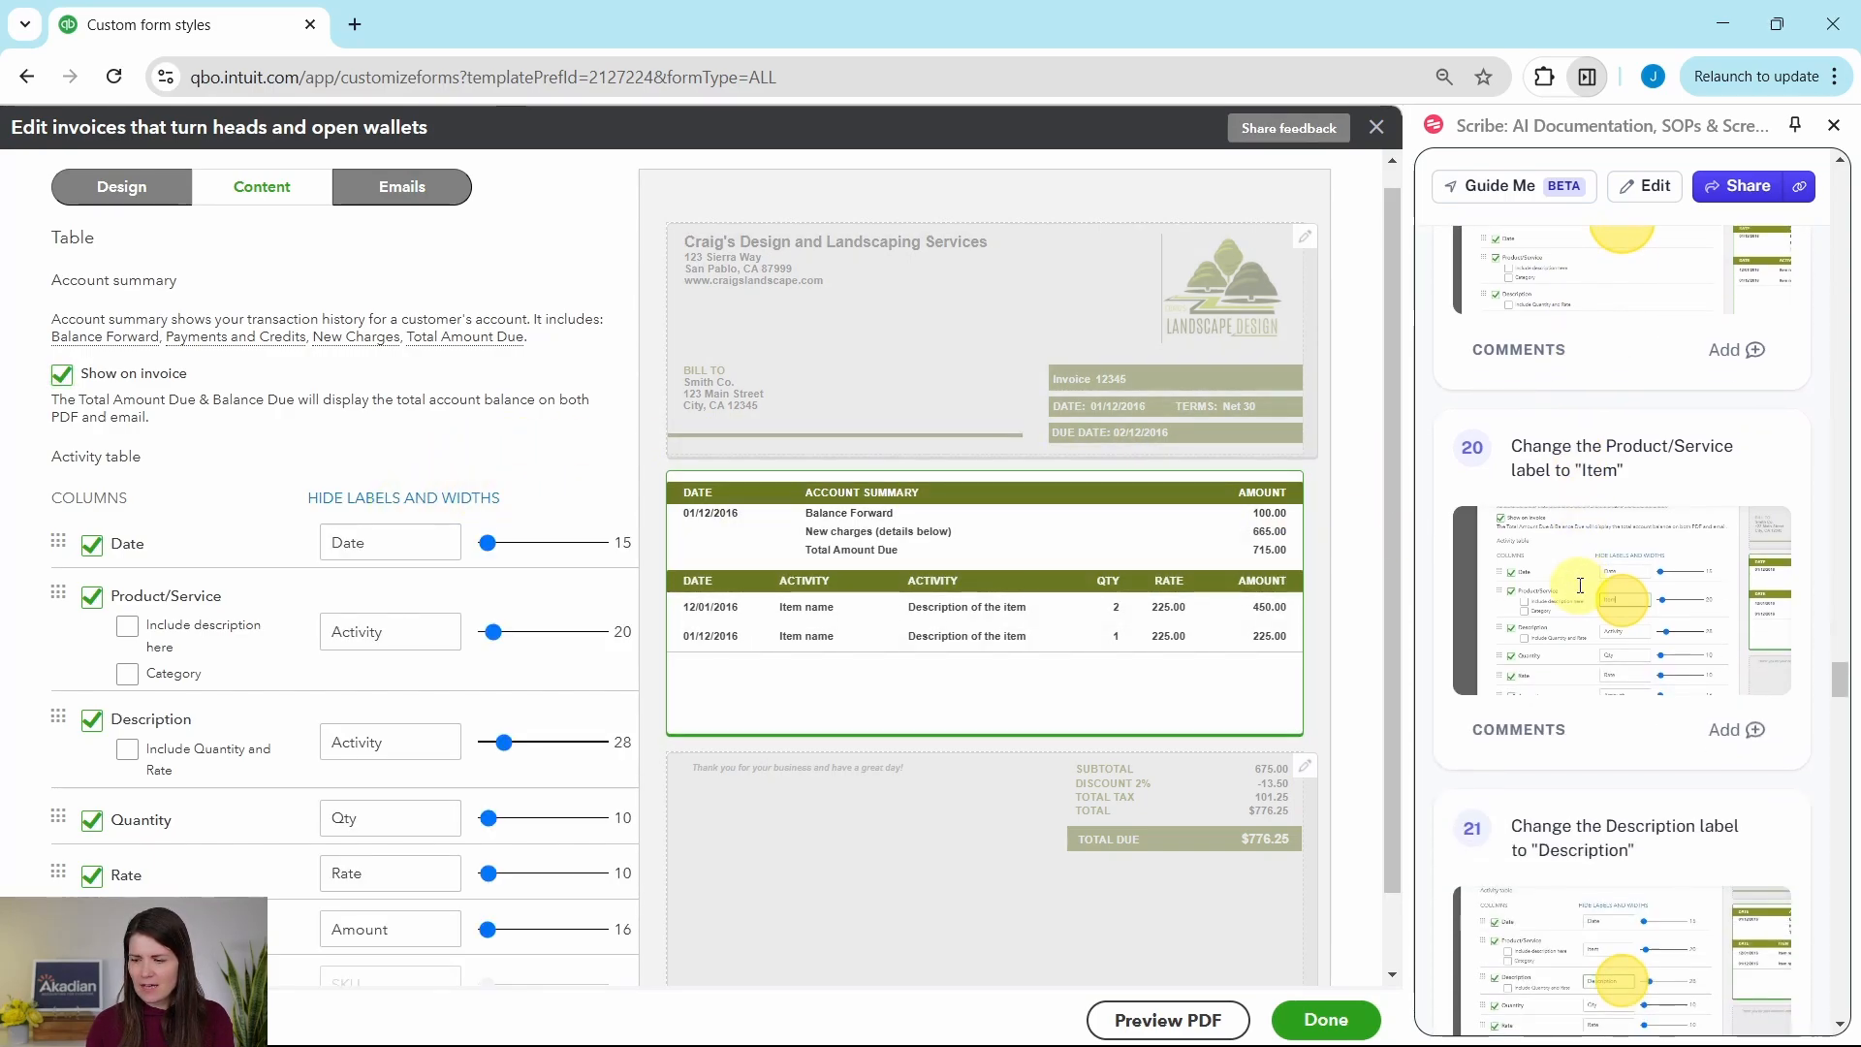
{"action": "scroll", "coordinate": [1580, 585], "scroll_direction": "down", "scroll_amount": 1}
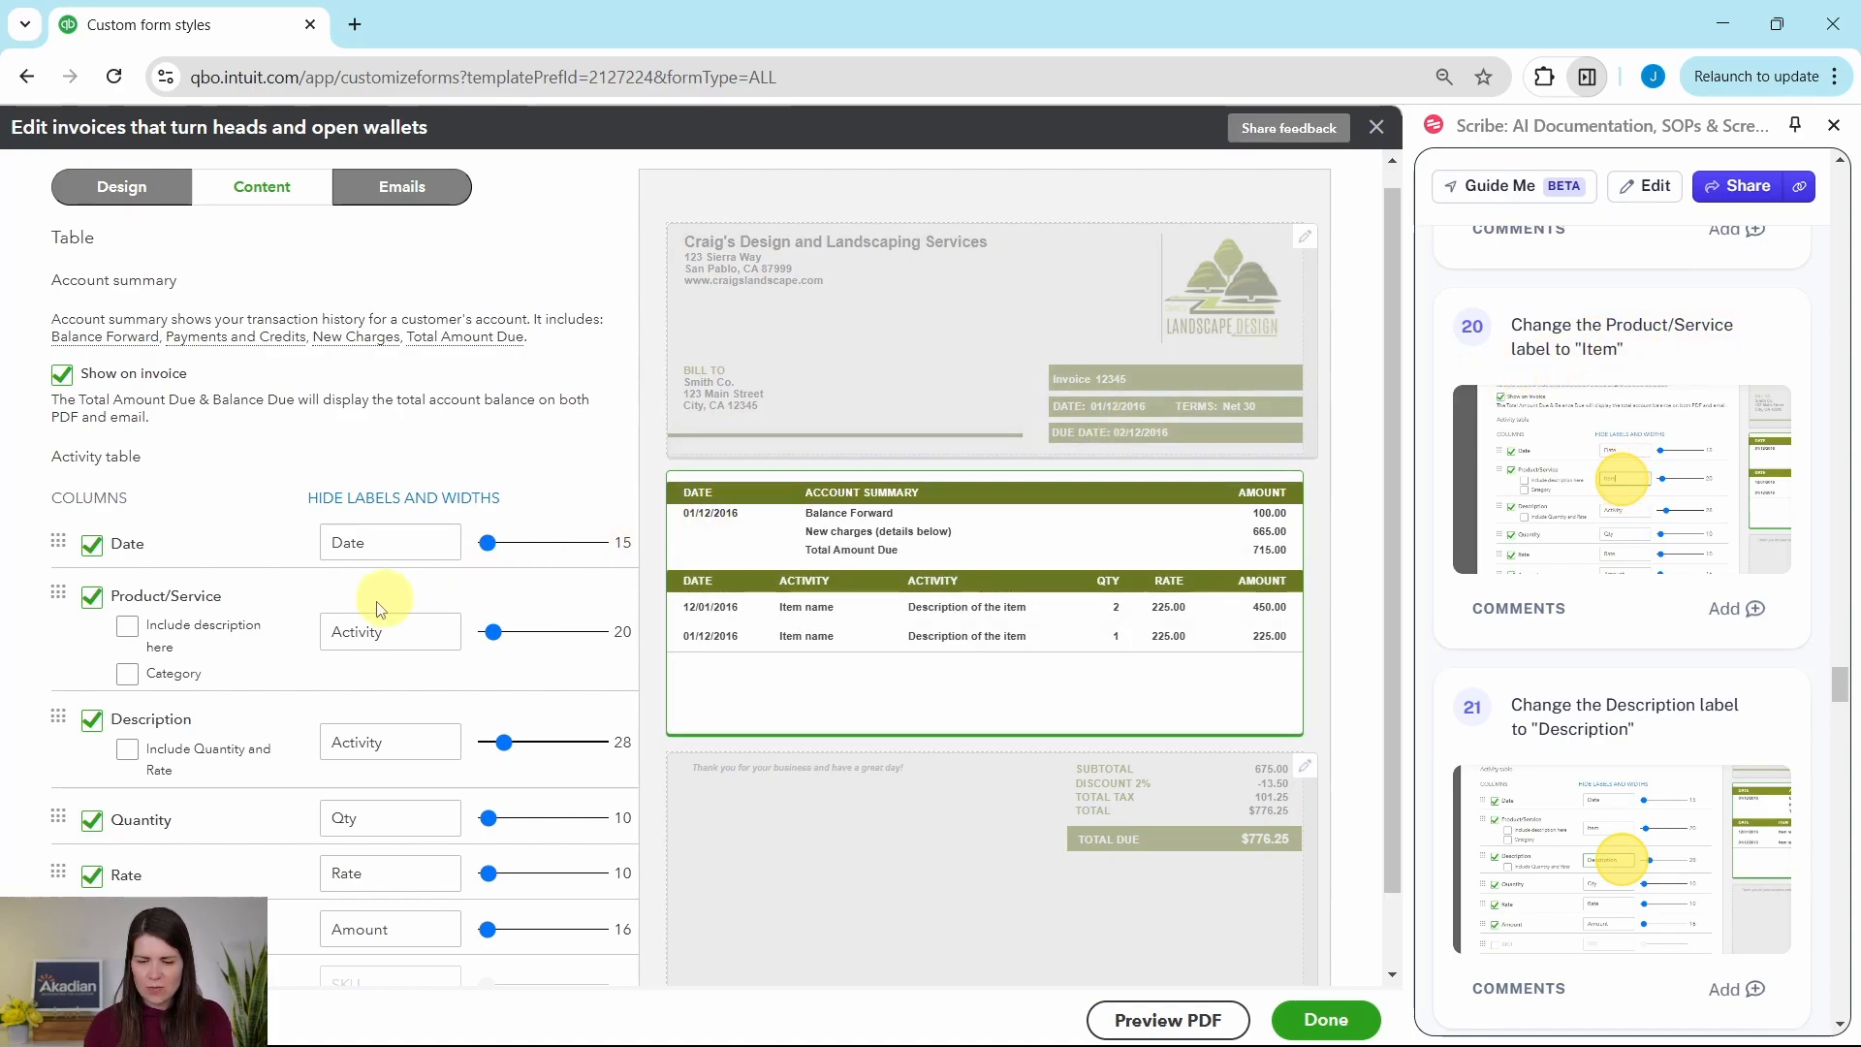
{"action": "left_click_drag", "start_coordinate": [414, 631], "coordinate": [283, 632]}
{"action": "type", "text": "Item"}
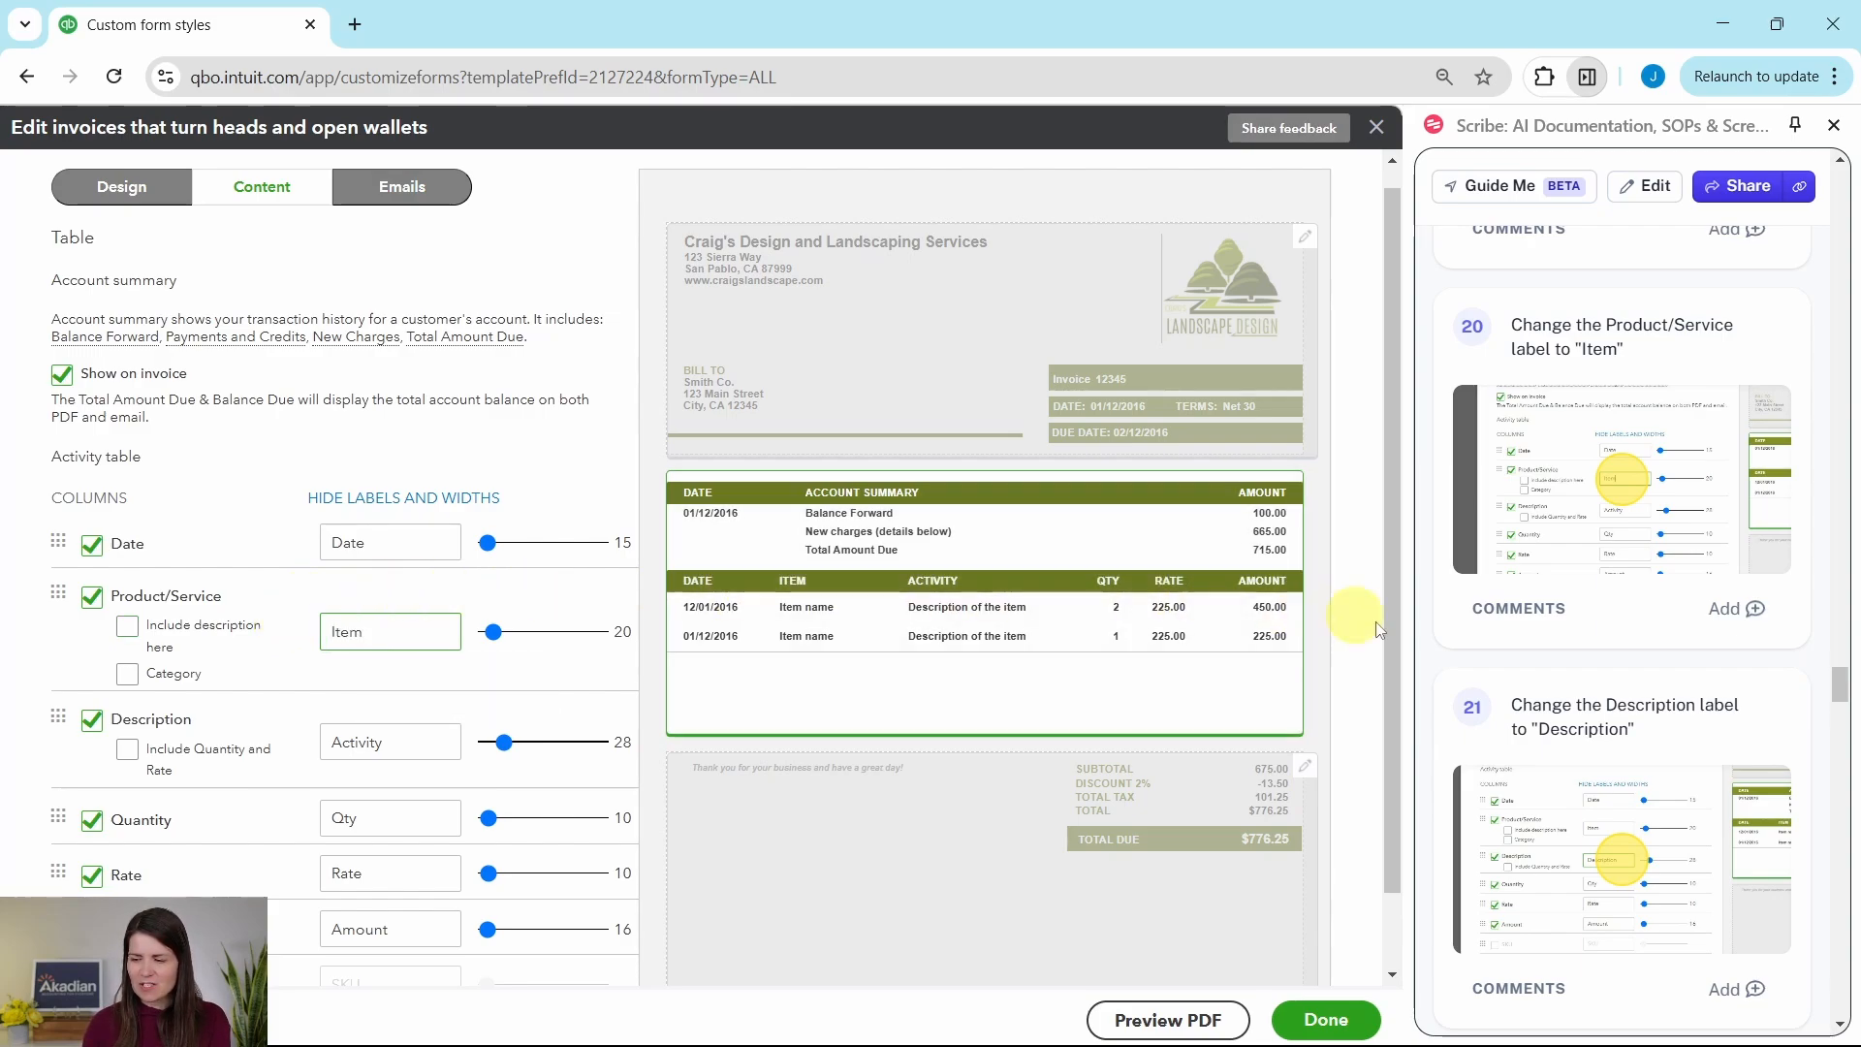
Set the activity table's Description column label to "Description"
{"action": "scroll", "coordinate": [1515, 665], "scroll_direction": "down", "scroll_amount": 3}
{"action": "scroll", "coordinate": [425, 638], "scroll_direction": "down", "scroll_amount": 1}
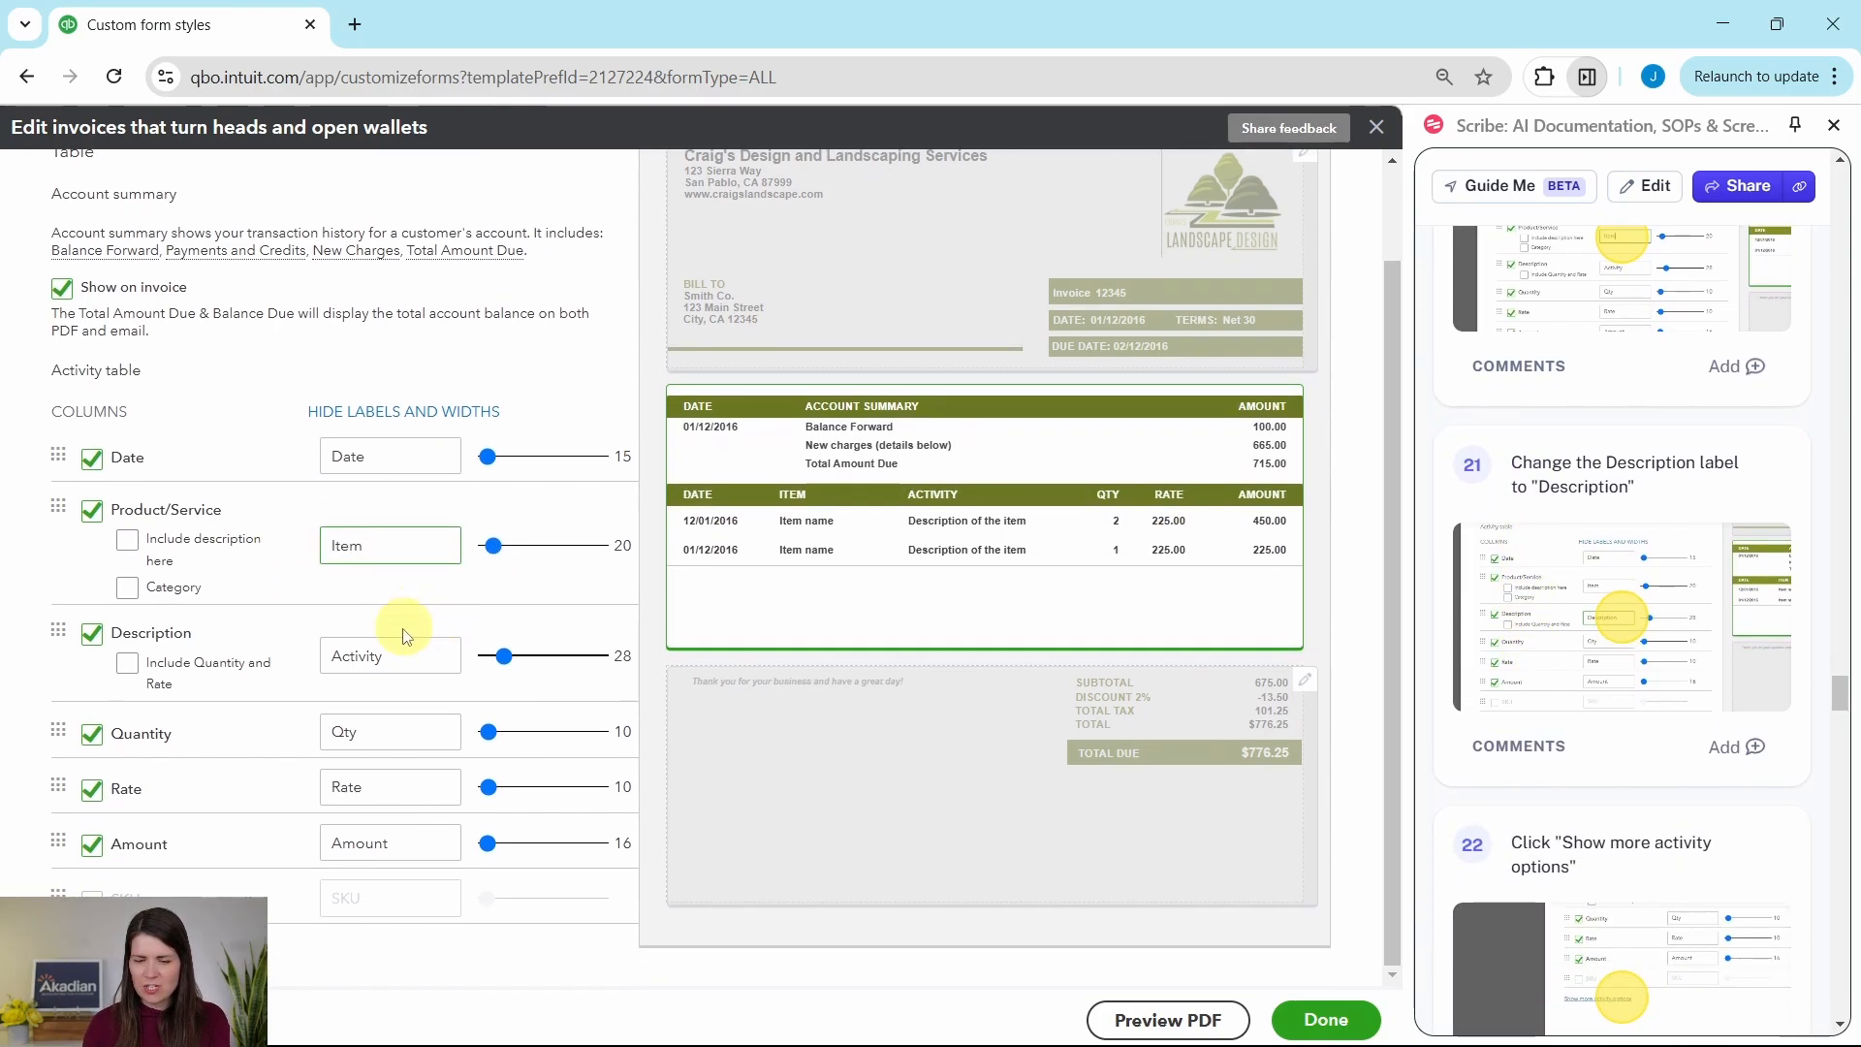
{"action": "left_click_drag", "start_coordinate": [400, 660], "coordinate": [288, 669]}
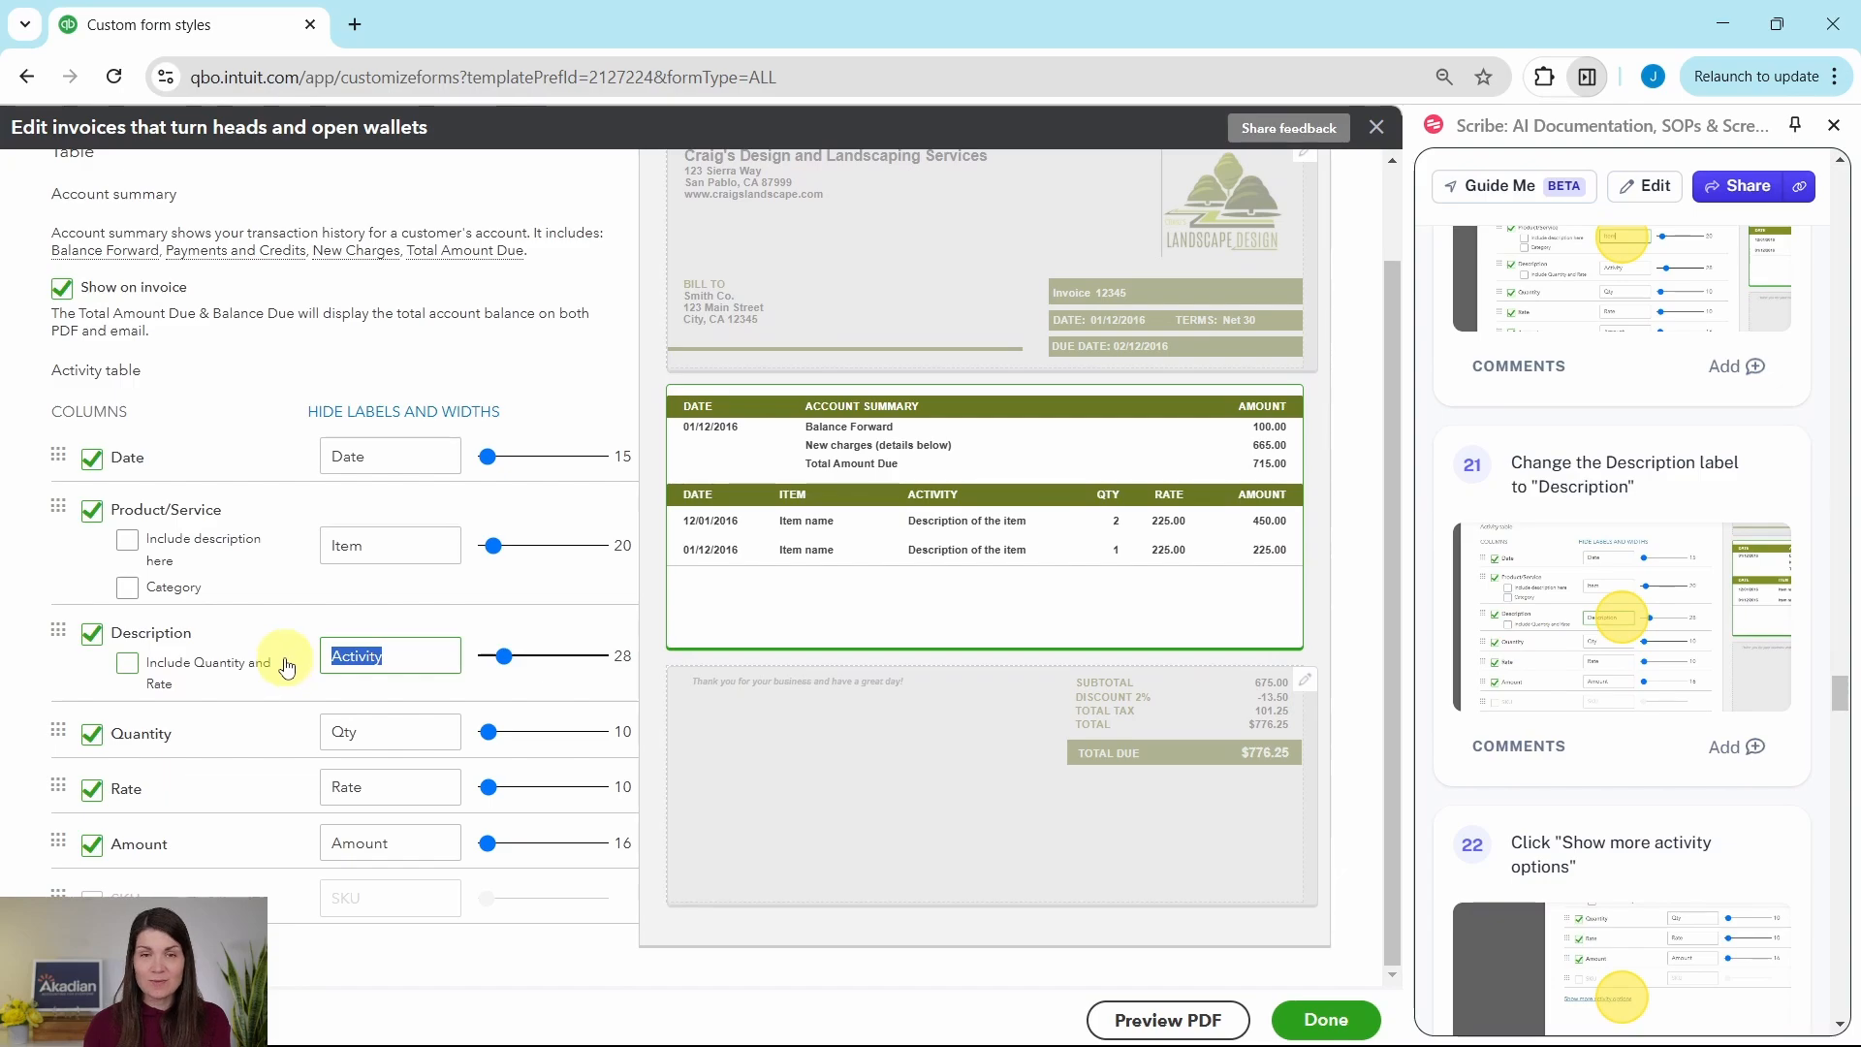
{"action": "type", "text": "Desci"}
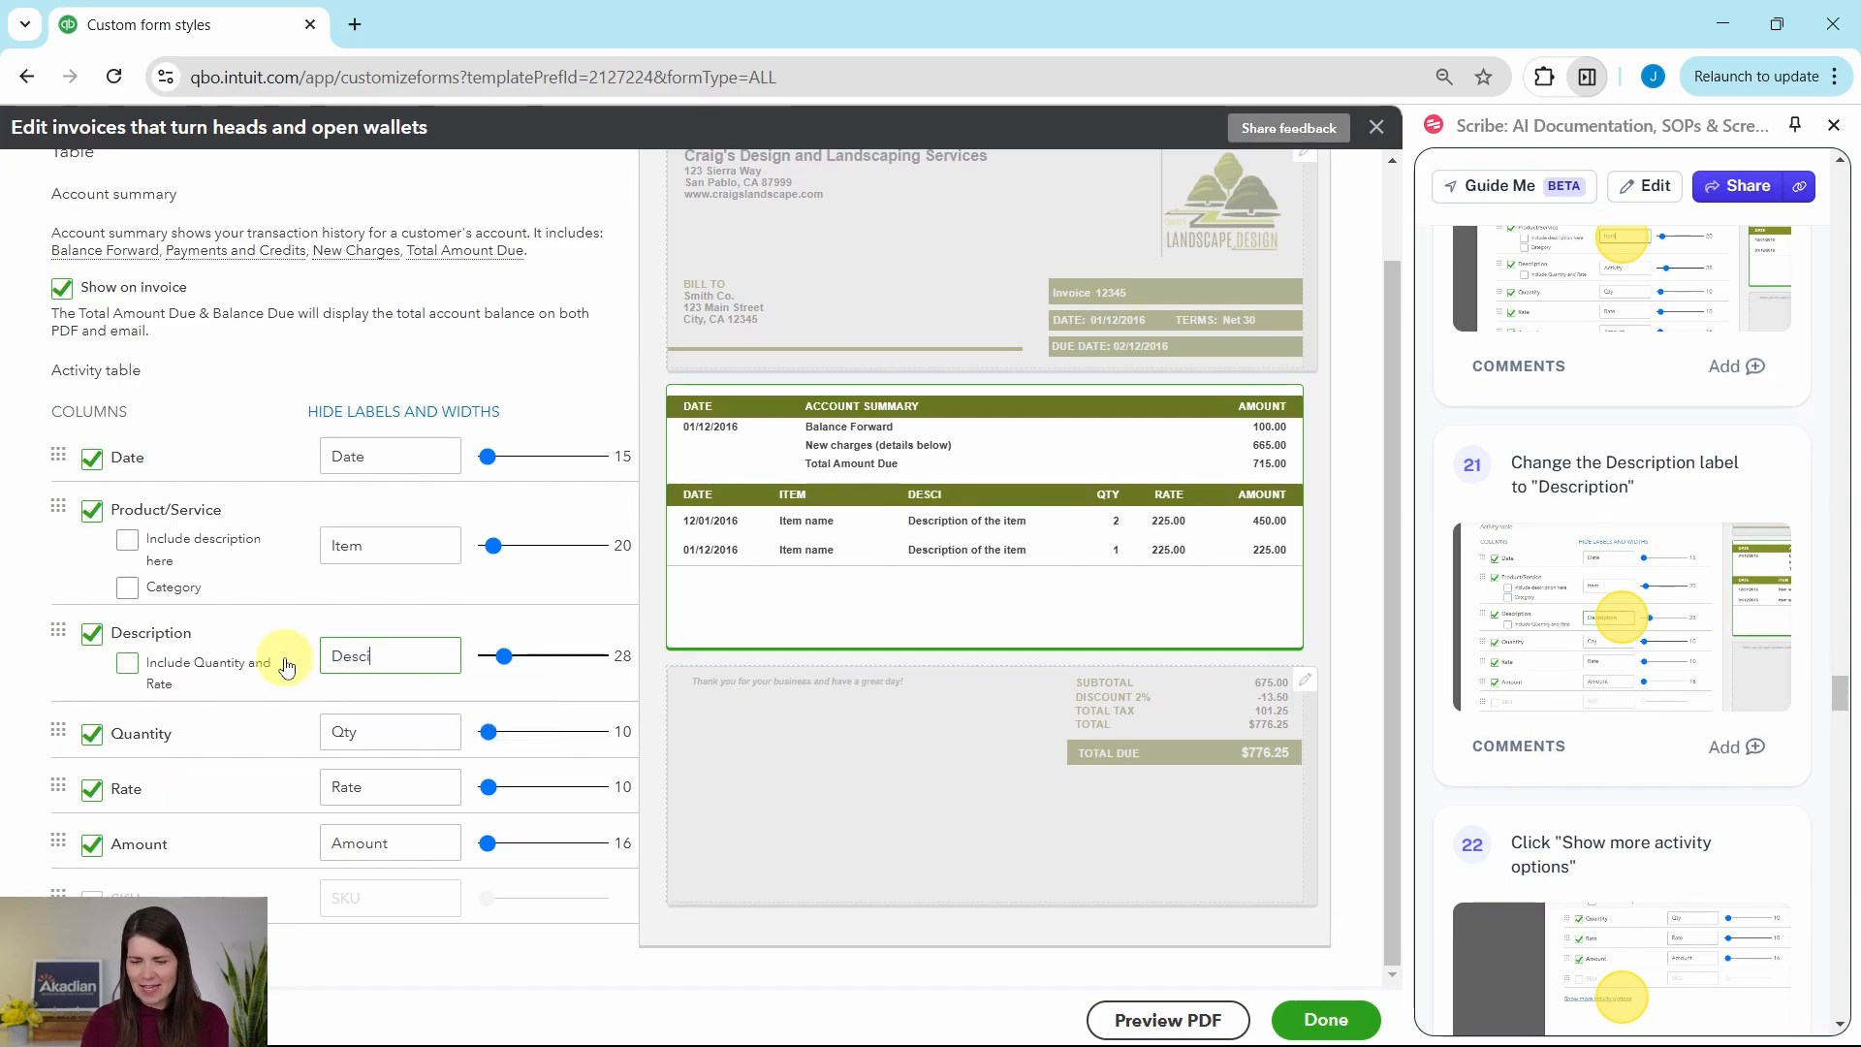
{"action": "left_click", "coordinate": [393, 705]}
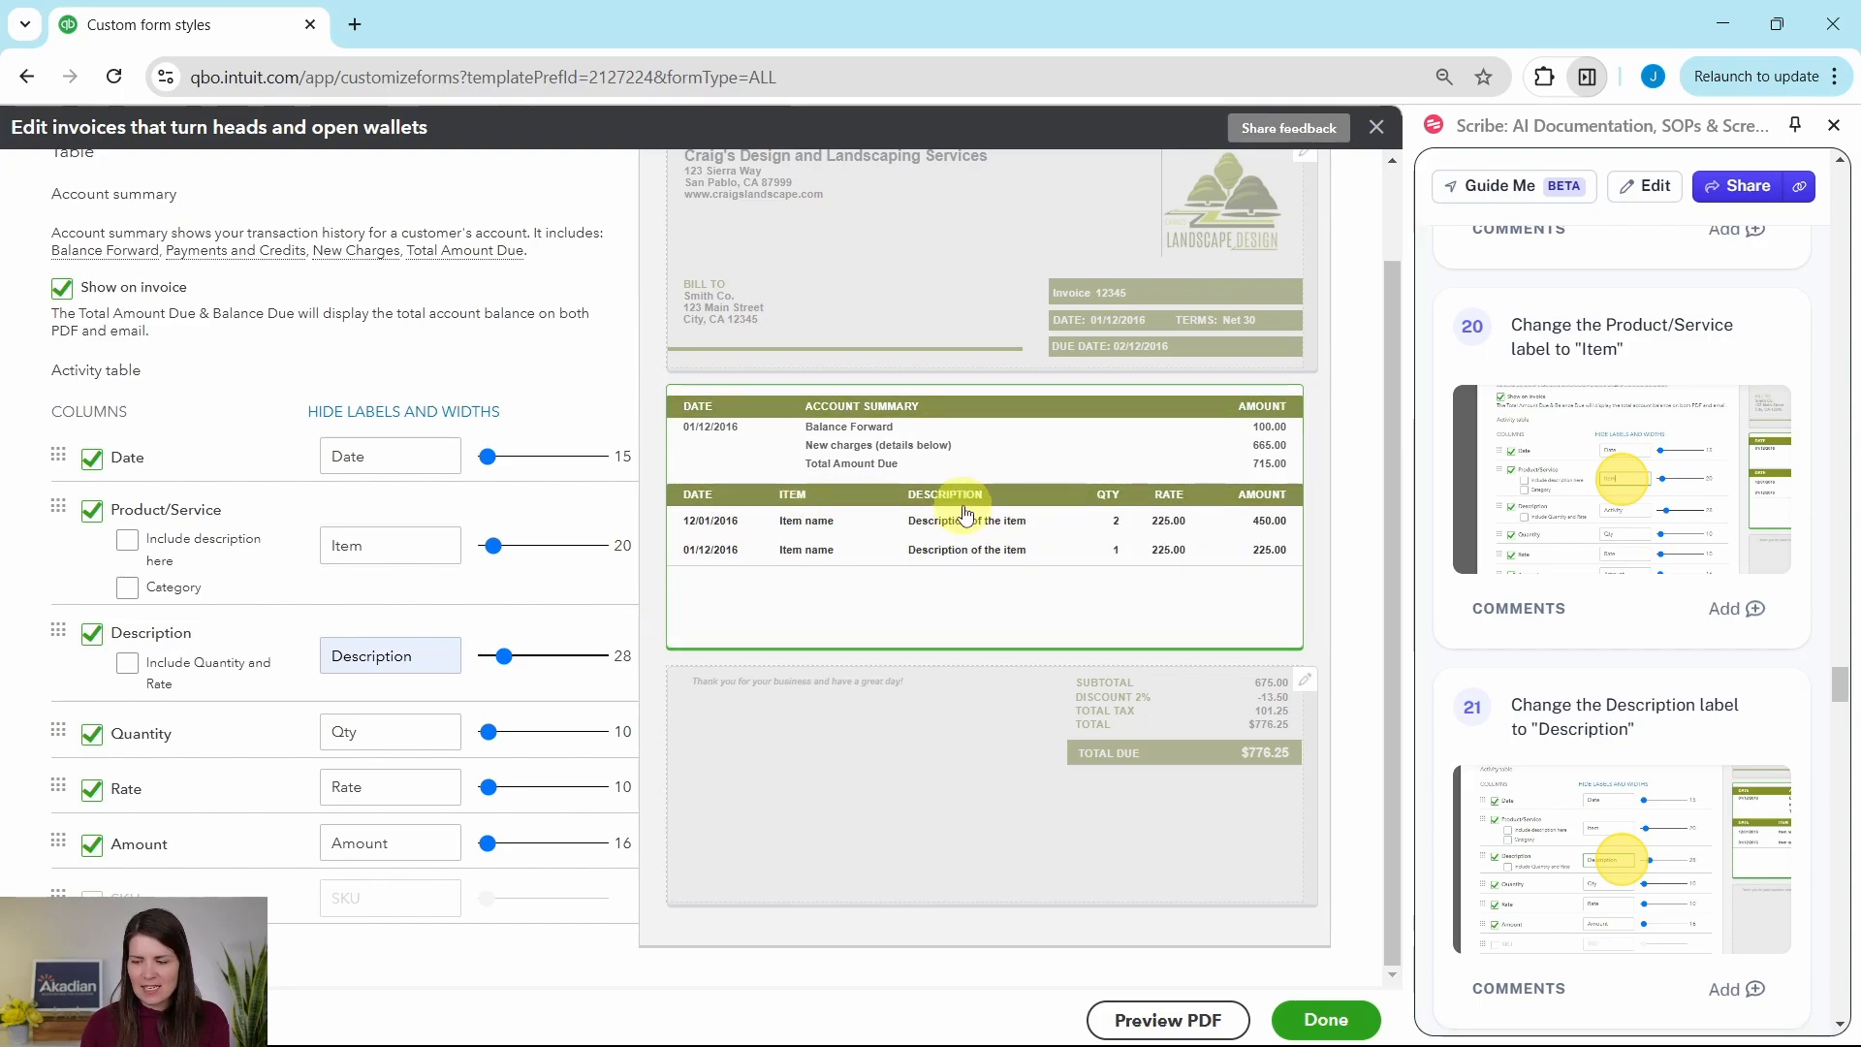
Expand the additional activity options of the table, and open the footer section of the invoice for editing
{"action": "scroll", "coordinate": [1537, 698], "scroll_direction": "down", "scroll_amount": 8}
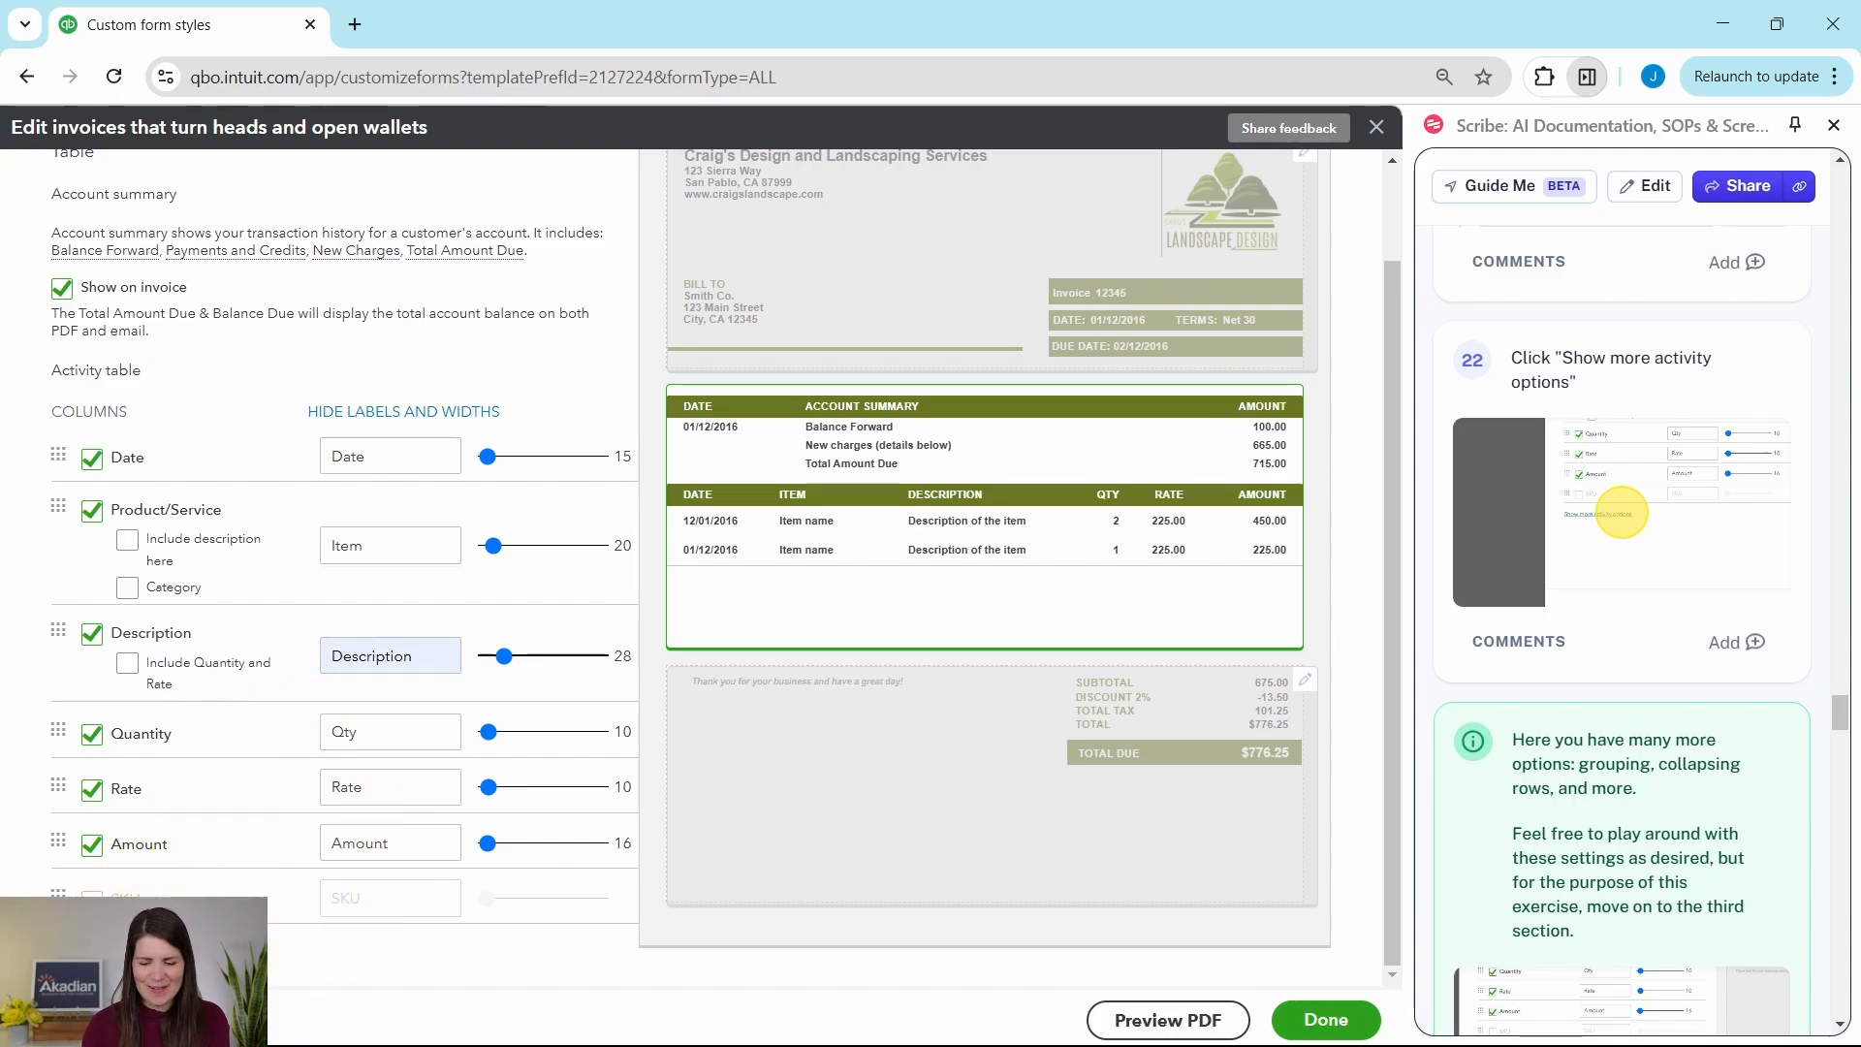
{"action": "scroll", "coordinate": [436, 775], "scroll_direction": "down", "scroll_amount": 2}
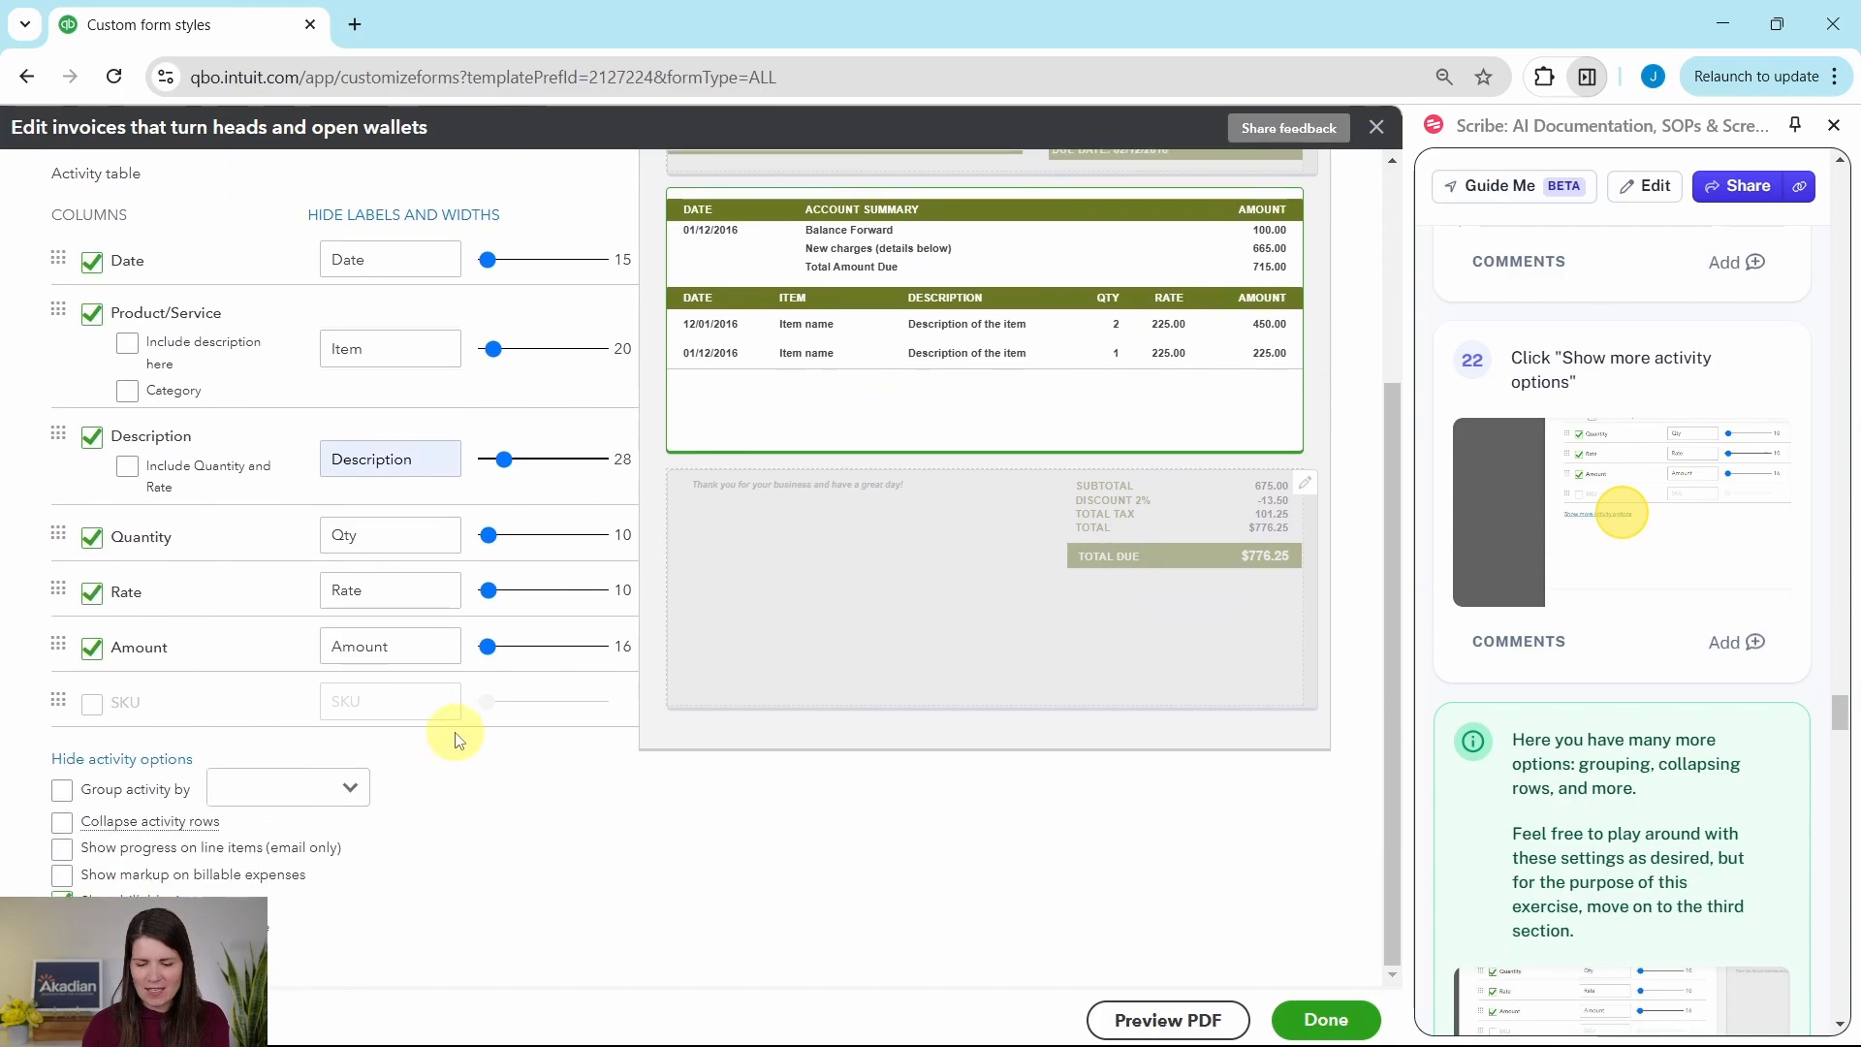
{"action": "scroll", "coordinate": [1619, 581], "scroll_direction": "down", "scroll_amount": 4}
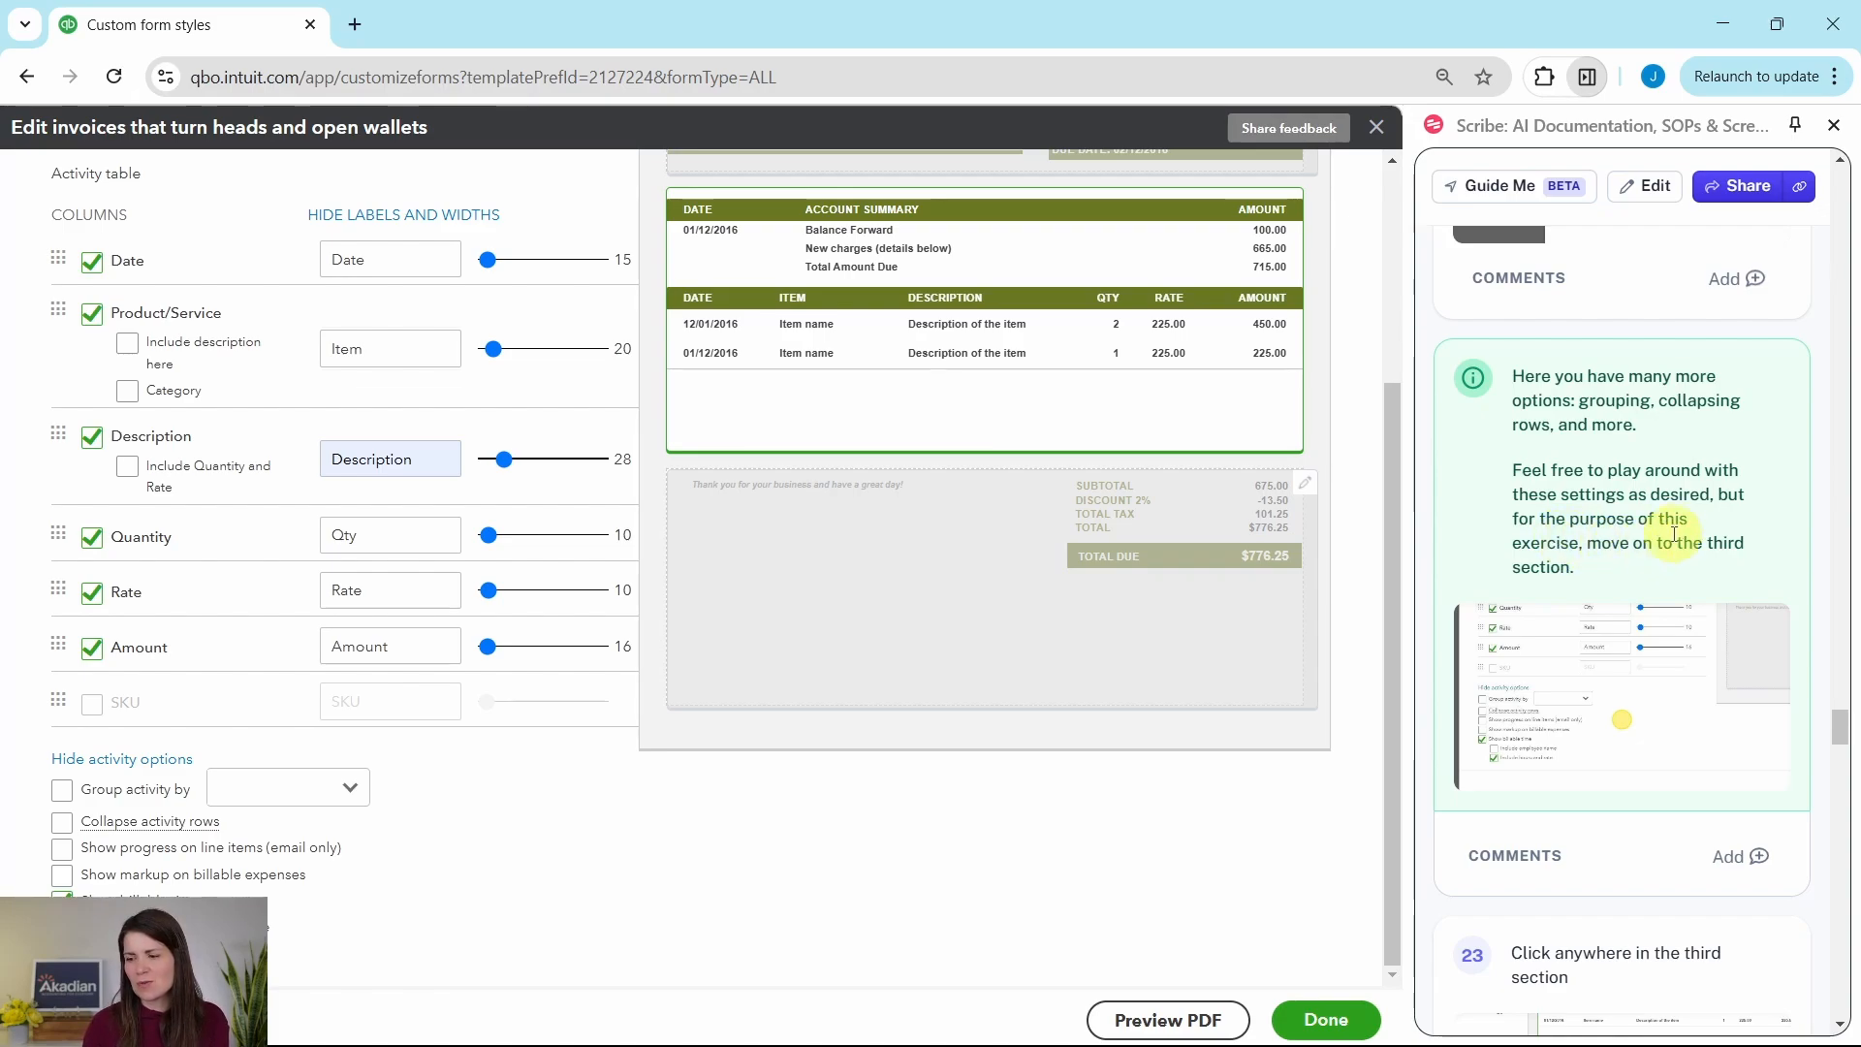
{"action": "scroll", "coordinate": [1708, 523], "scroll_direction": "down", "scroll_amount": 6}
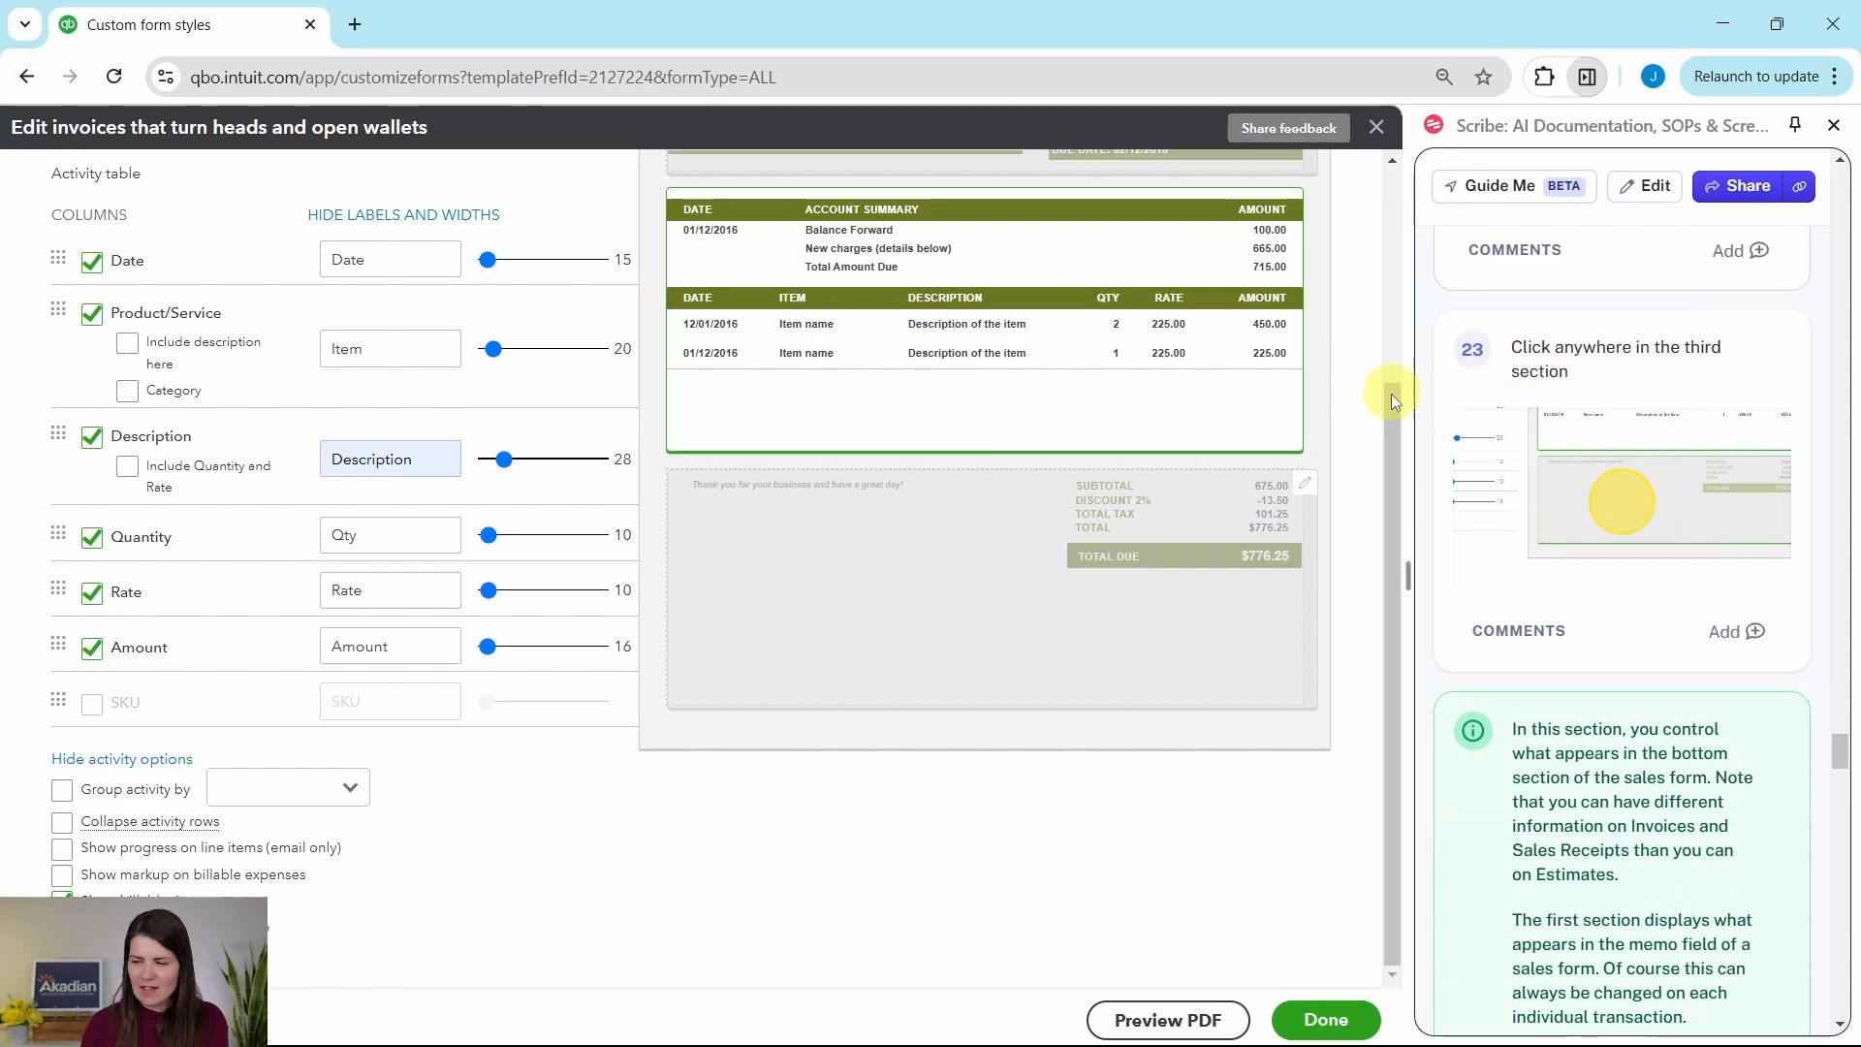
{"action": "left_click", "coordinate": [998, 516]}
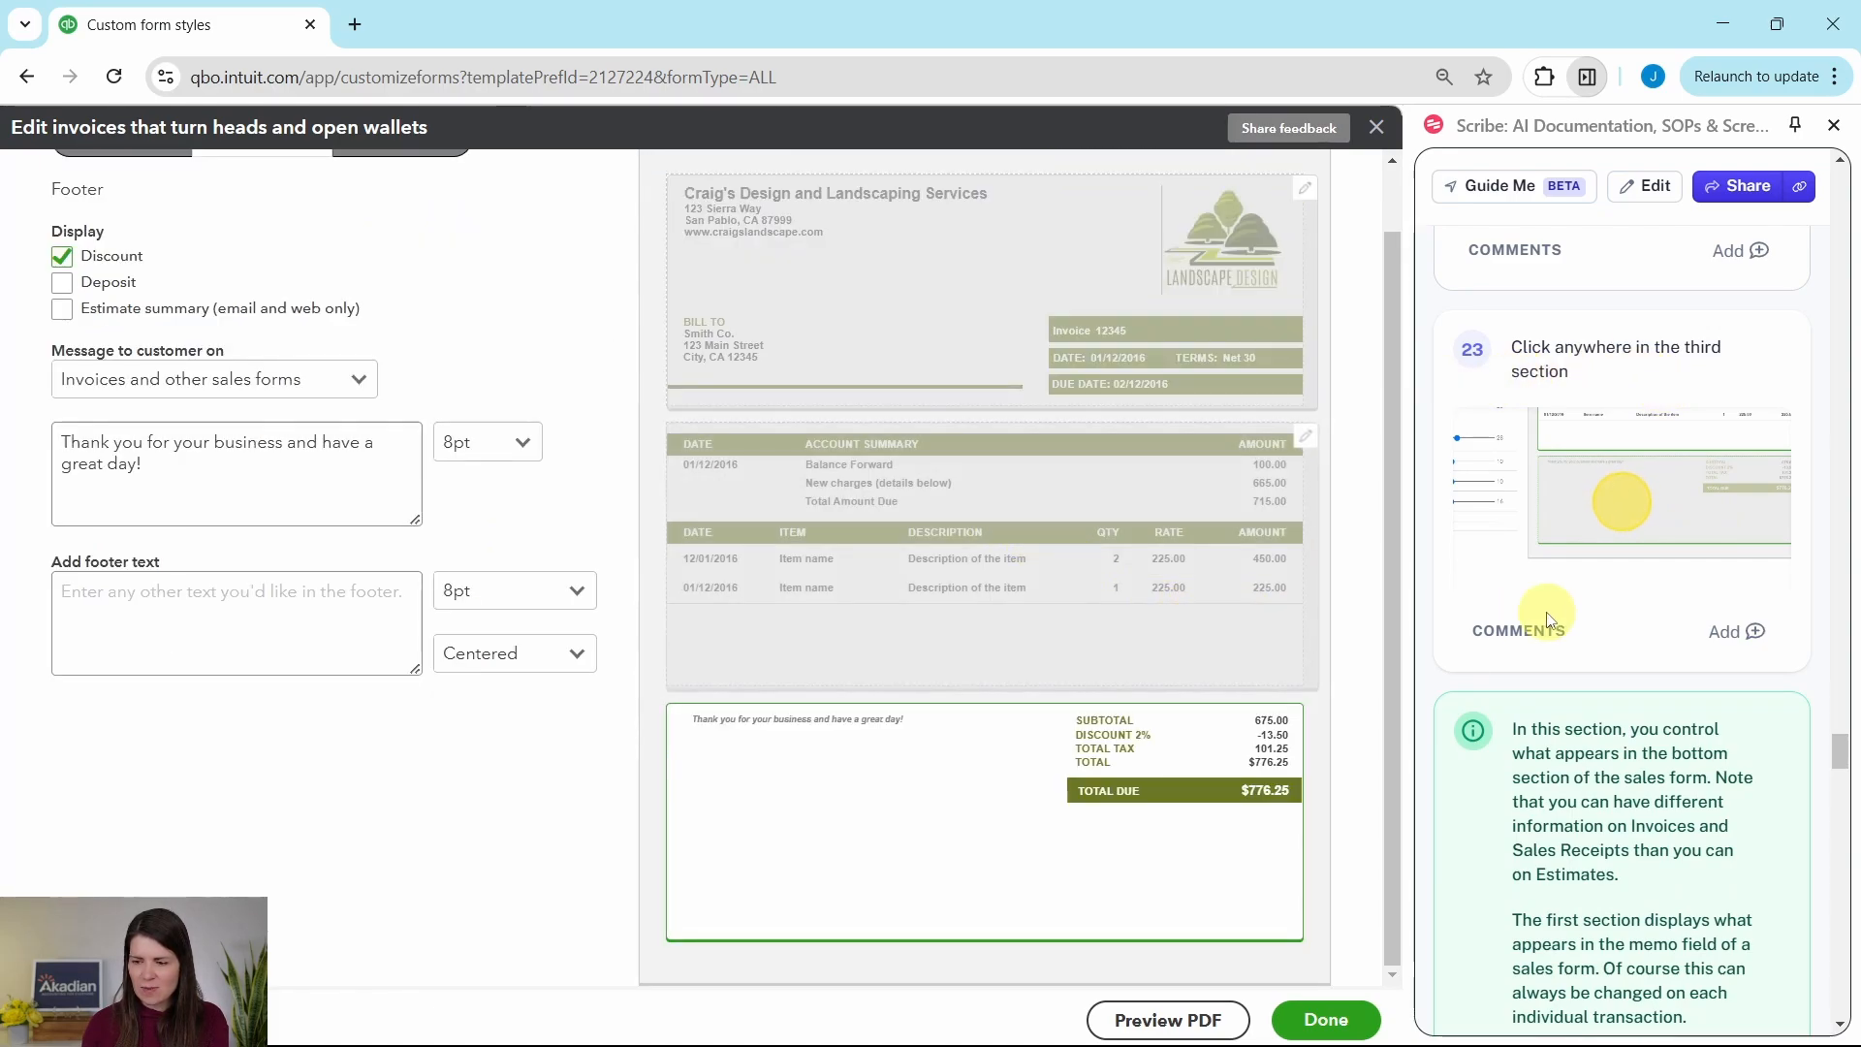
Read the guide's footer notes and check which form types the message to customer can be set for
{"action": "scroll", "coordinate": [1551, 611], "scroll_direction": "down", "scroll_amount": 4}
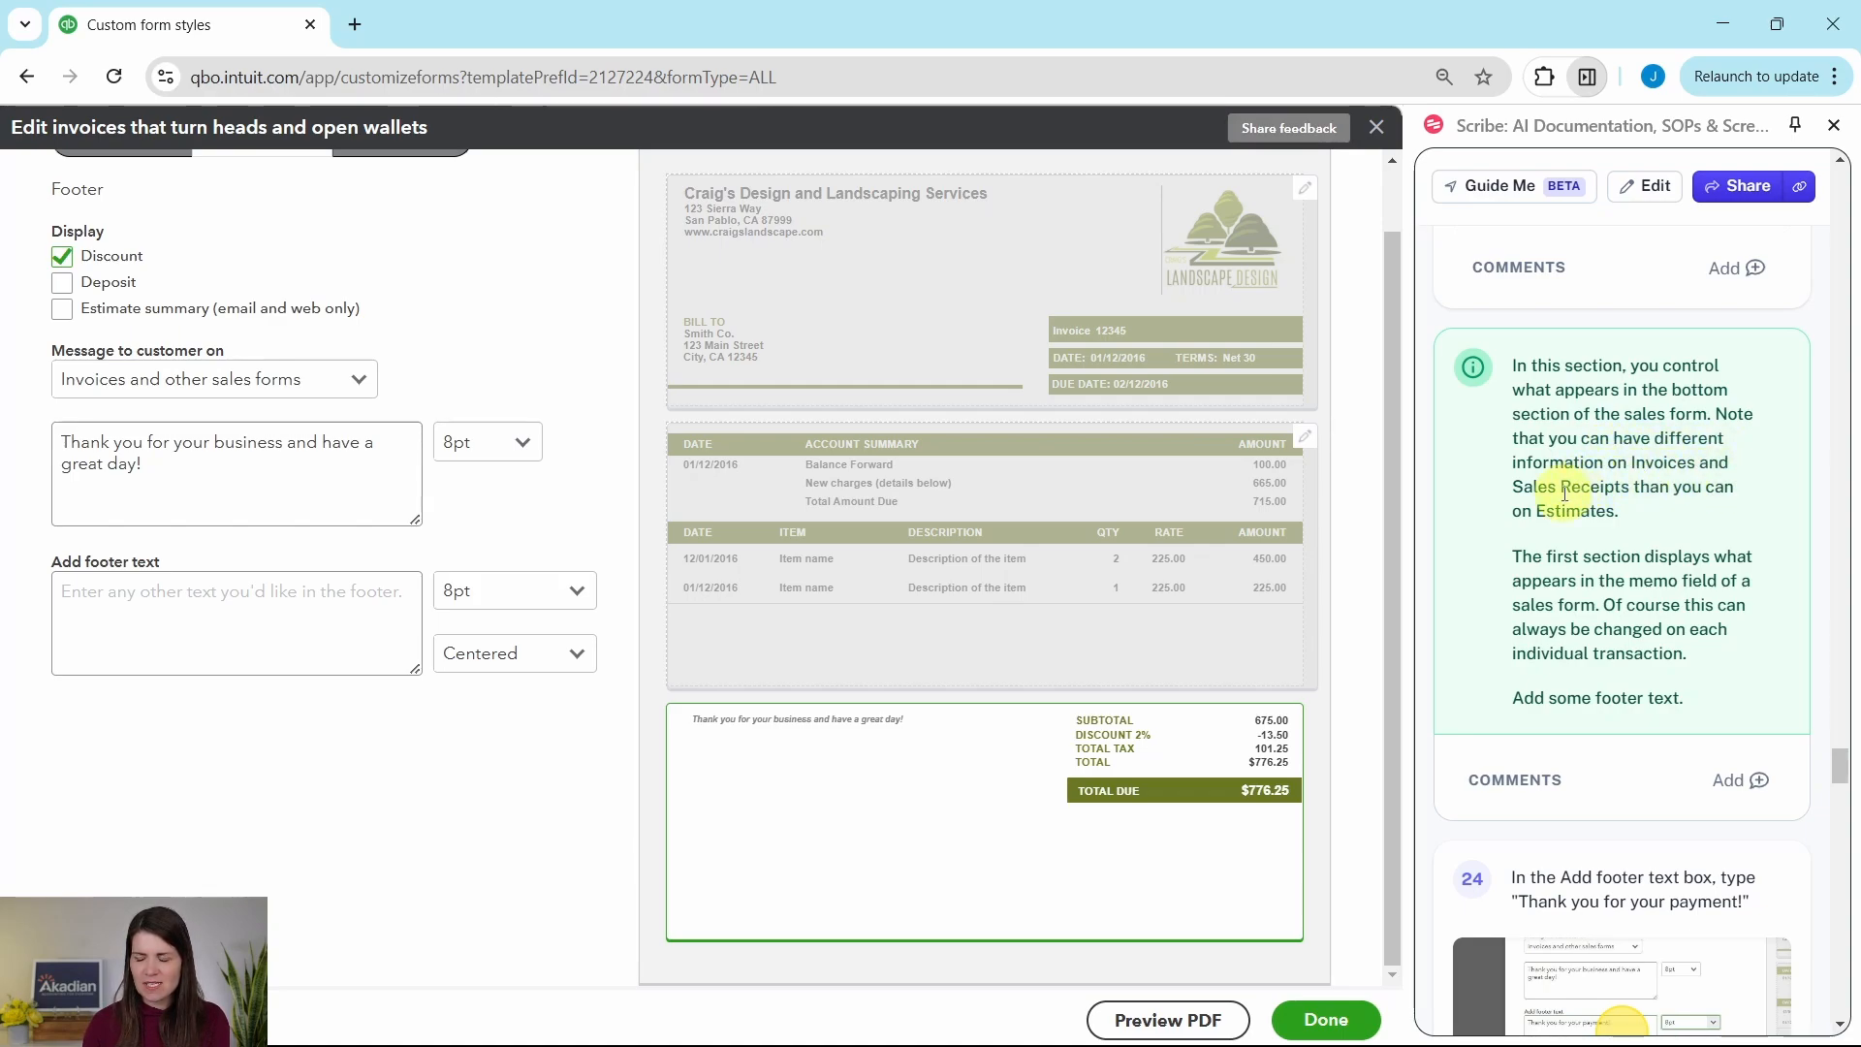
{"action": "scroll", "coordinate": [416, 382], "scroll_direction": "up", "scroll_amount": 2}
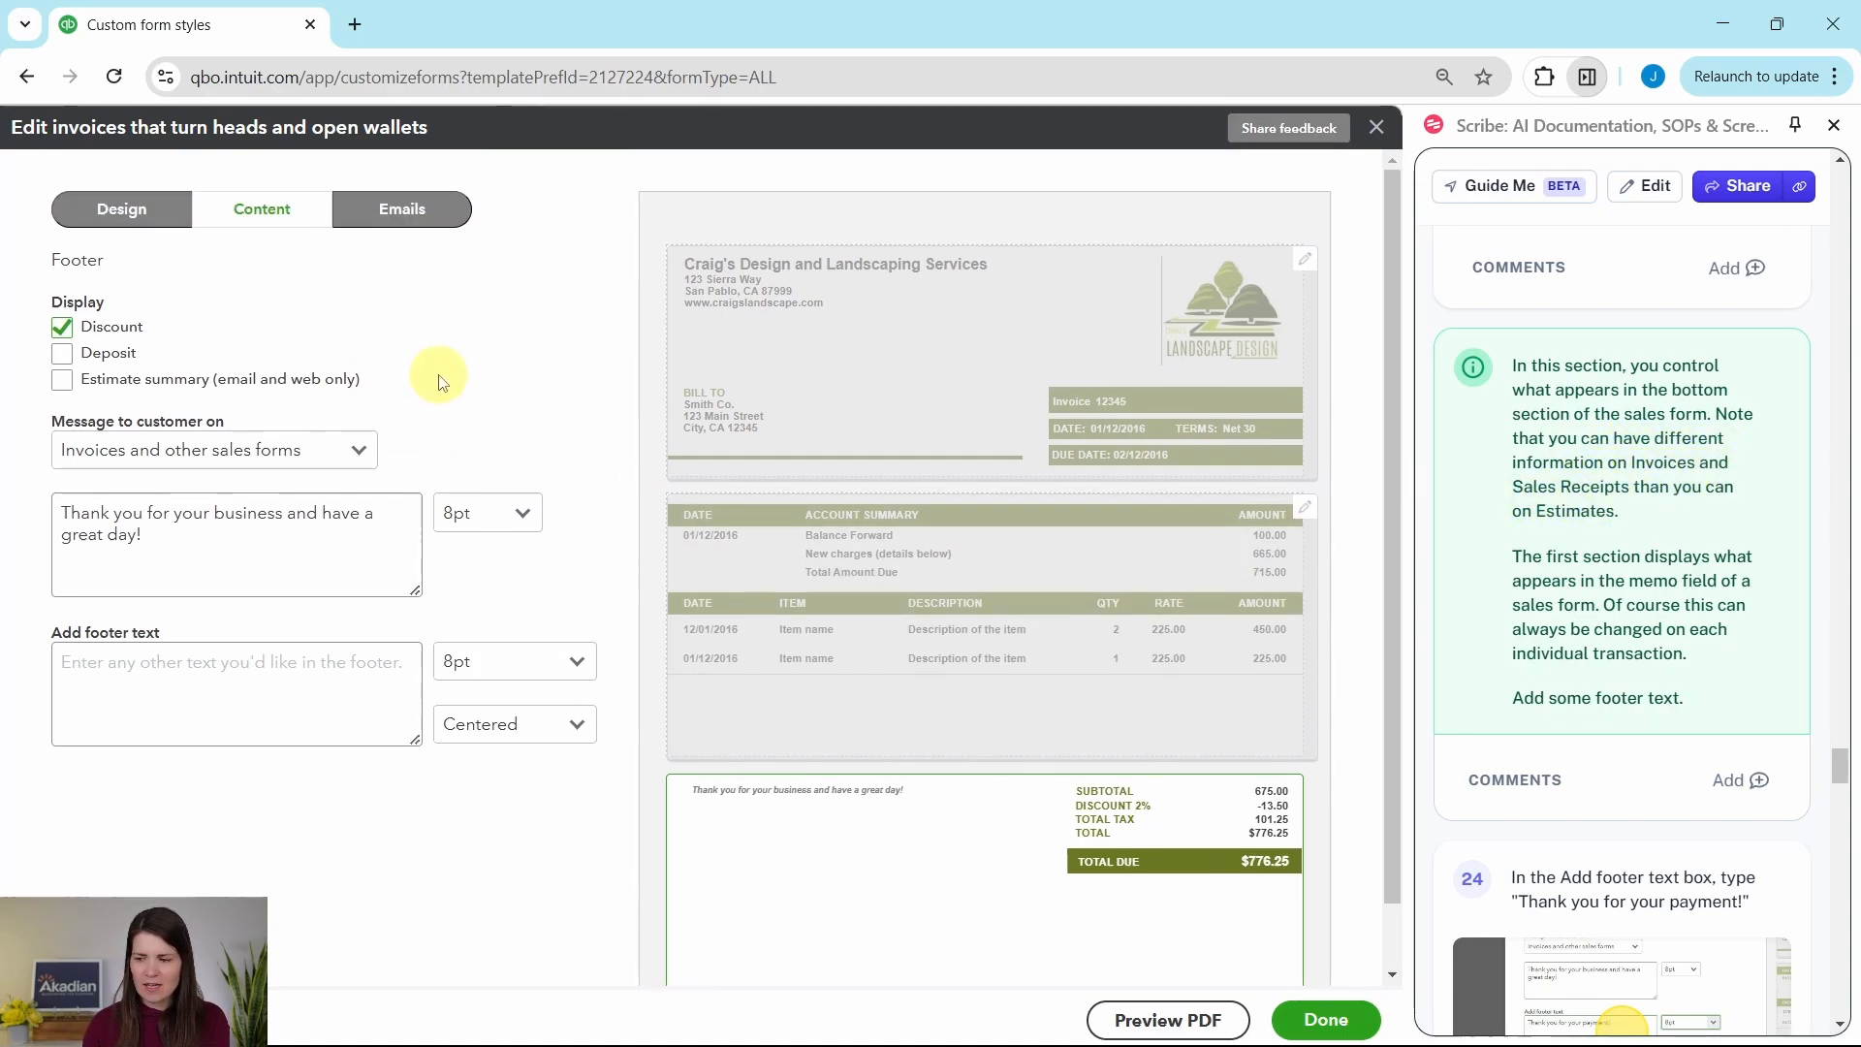
{"action": "left_click", "coordinate": [352, 455]}
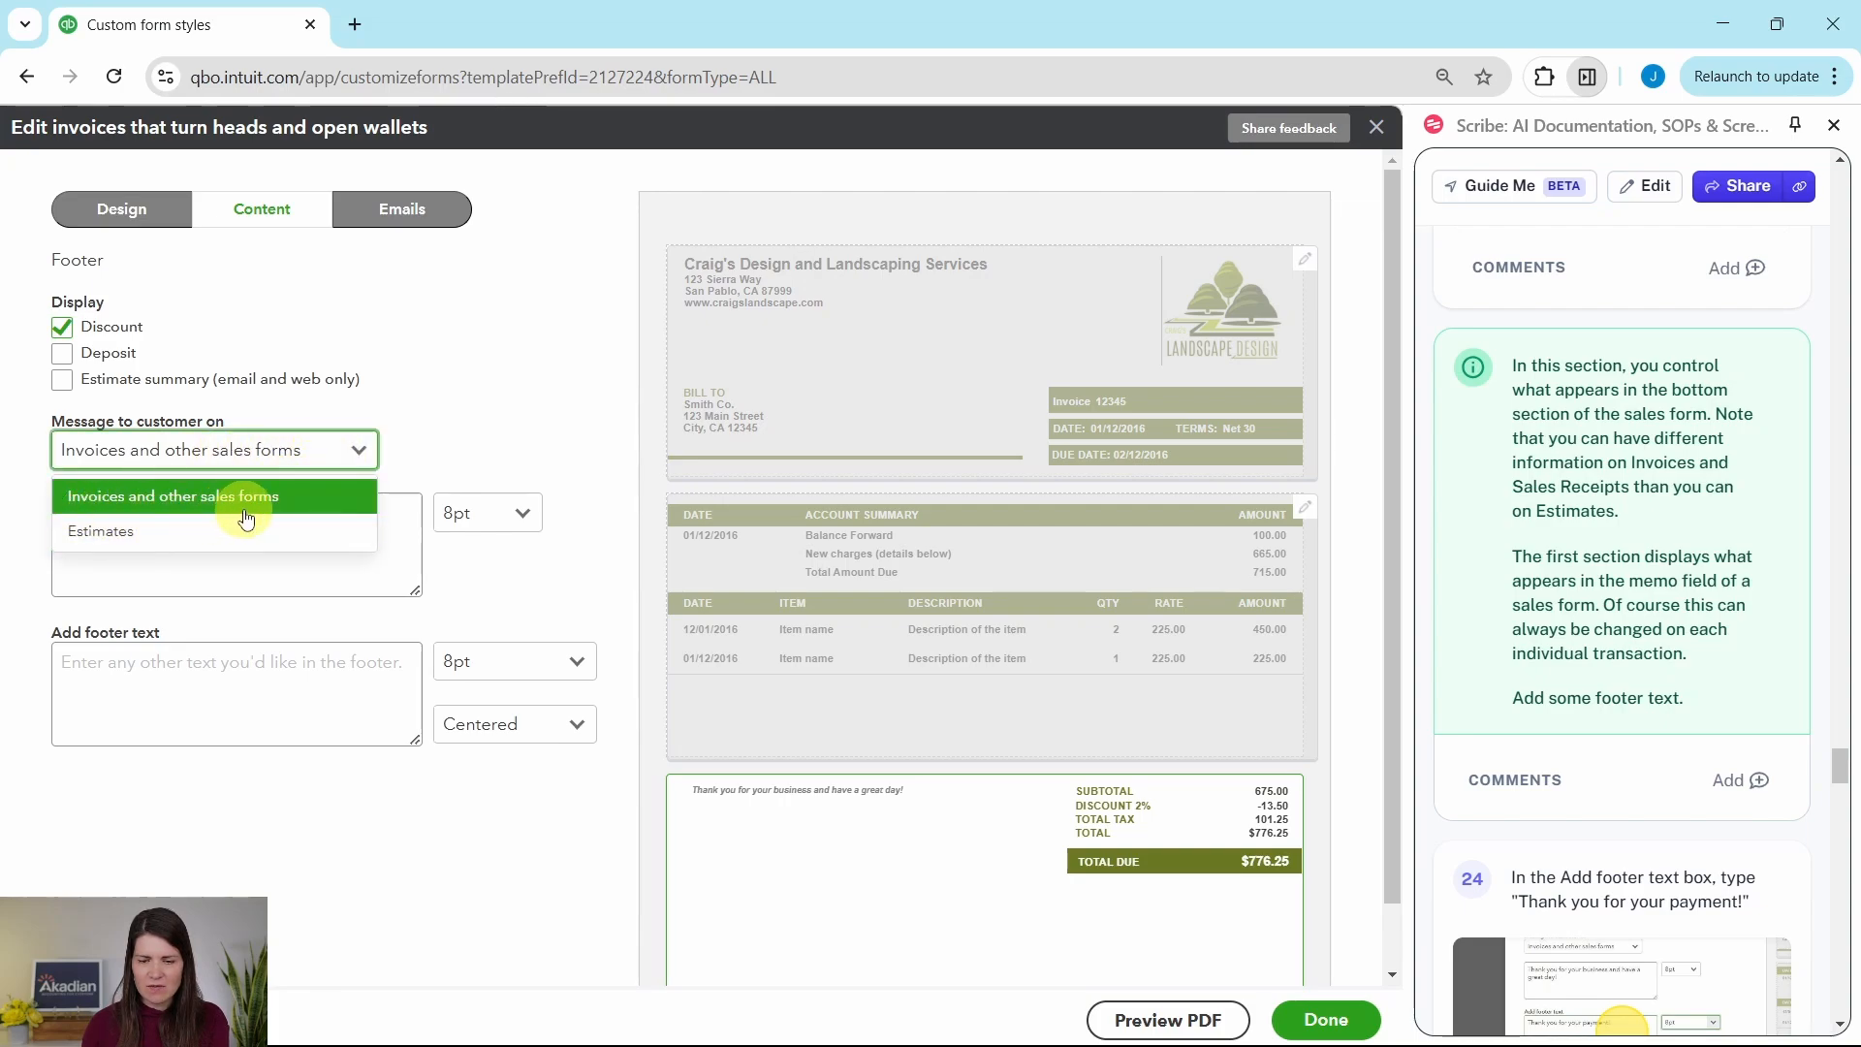
{"action": "left_click", "coordinate": [527, 309]}
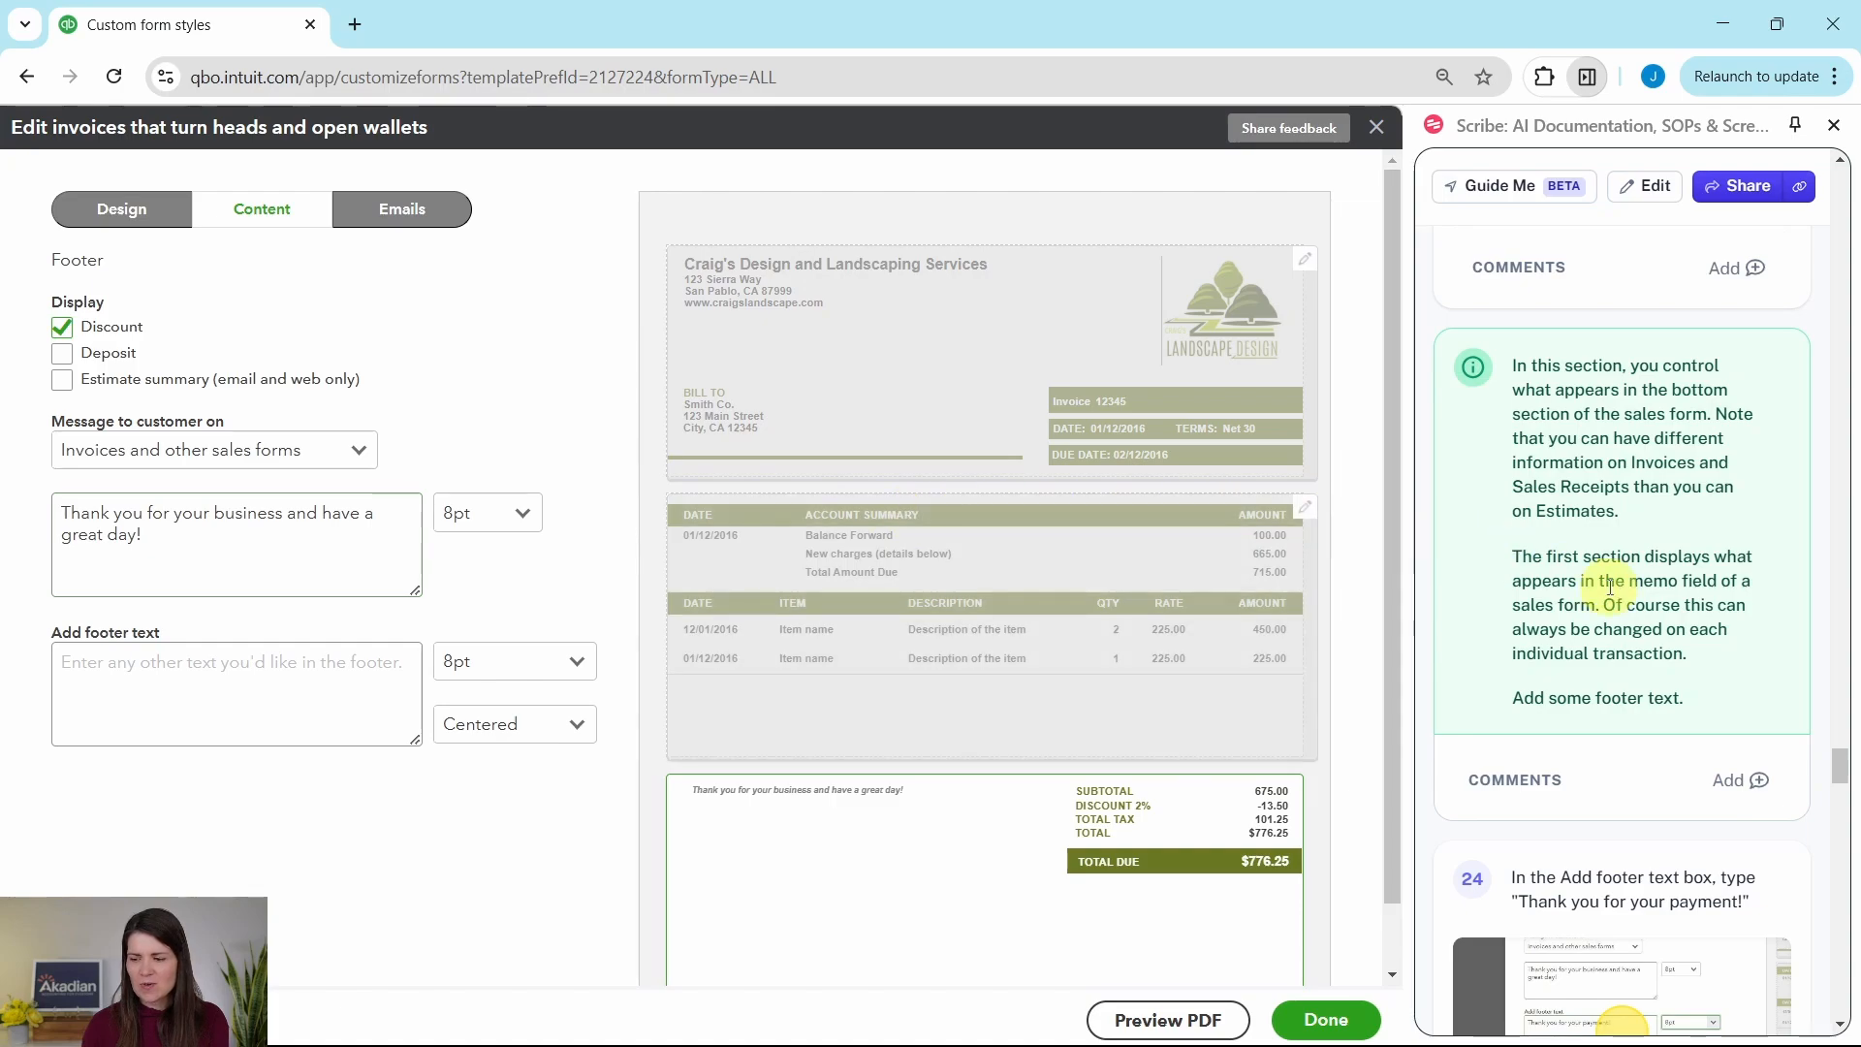
{"action": "scroll", "coordinate": [1631, 596], "scroll_direction": "down", "scroll_amount": 1}
{"action": "scroll", "coordinate": [1632, 596], "scroll_direction": "down", "scroll_amount": 1}
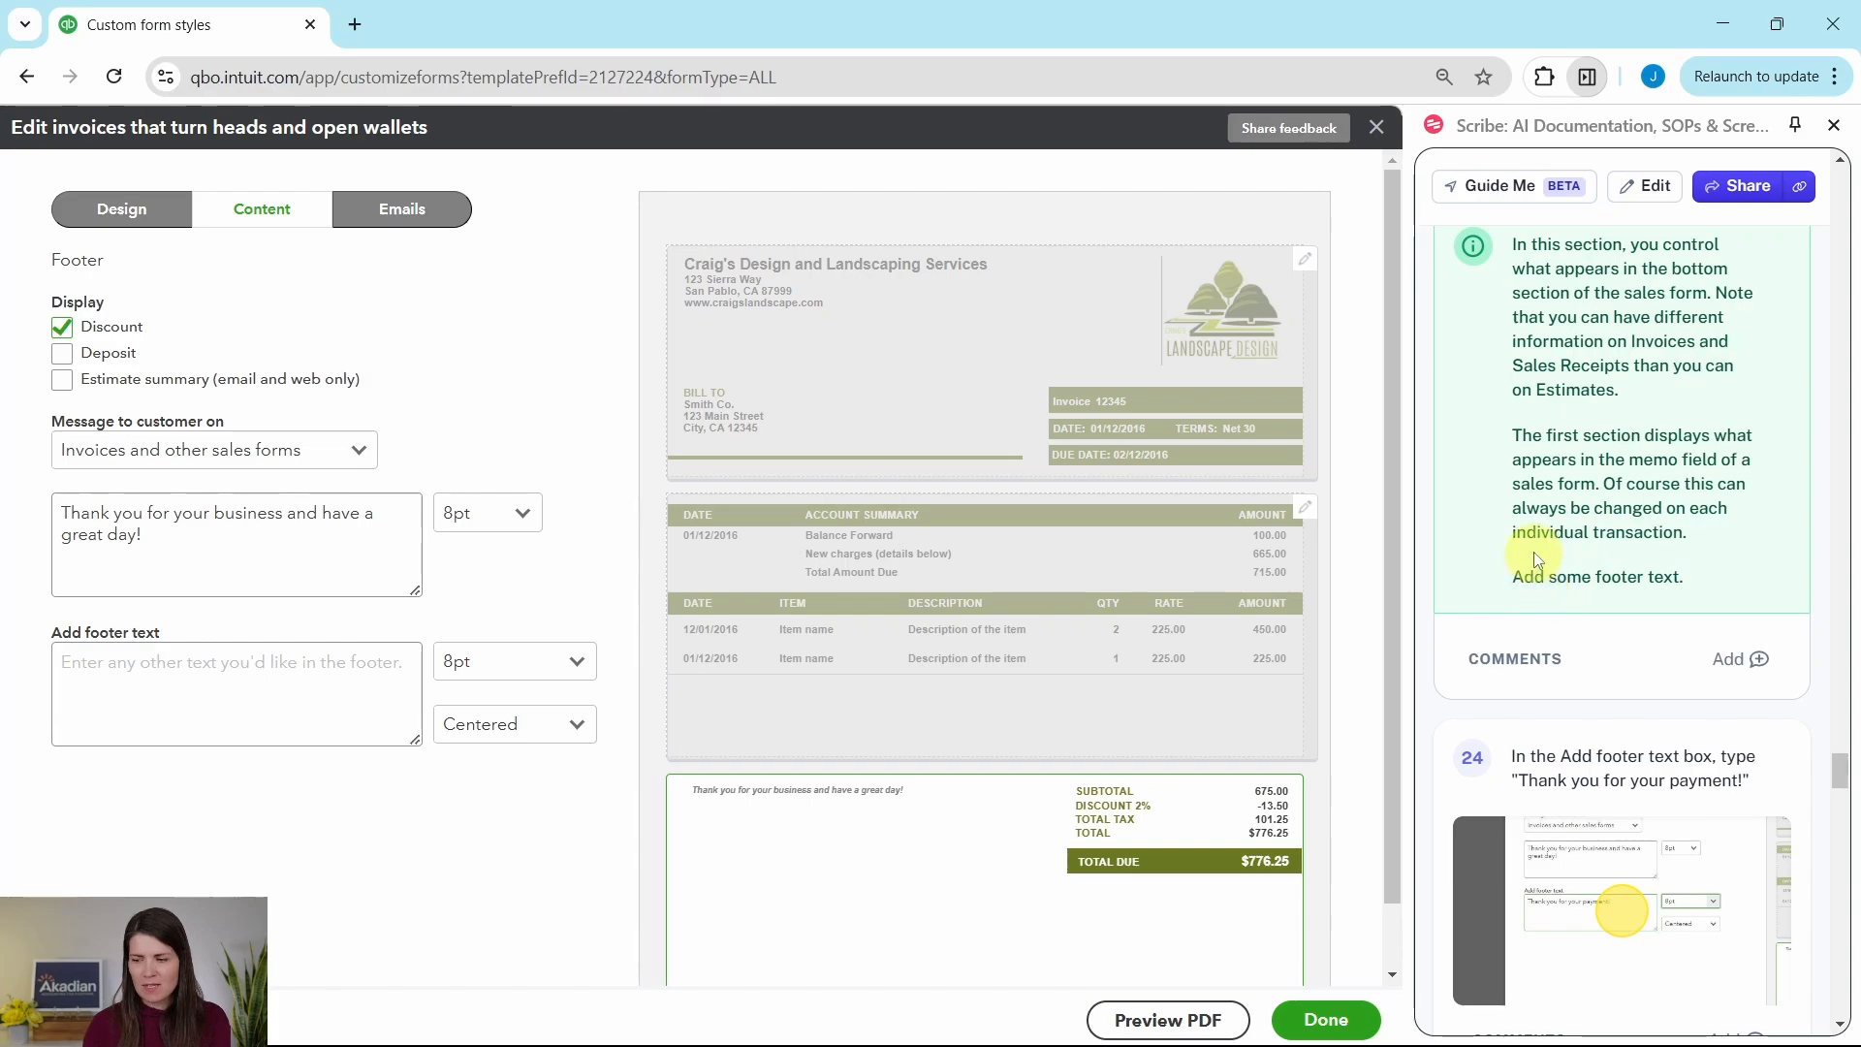
Add the footer text "Thank you for your payment!" to the invoice
{"action": "scroll", "coordinate": [1537, 559], "scroll_direction": "down", "scroll_amount": 2}
{"action": "scroll", "coordinate": [1564, 524], "scroll_direction": "down", "scroll_amount": 1}
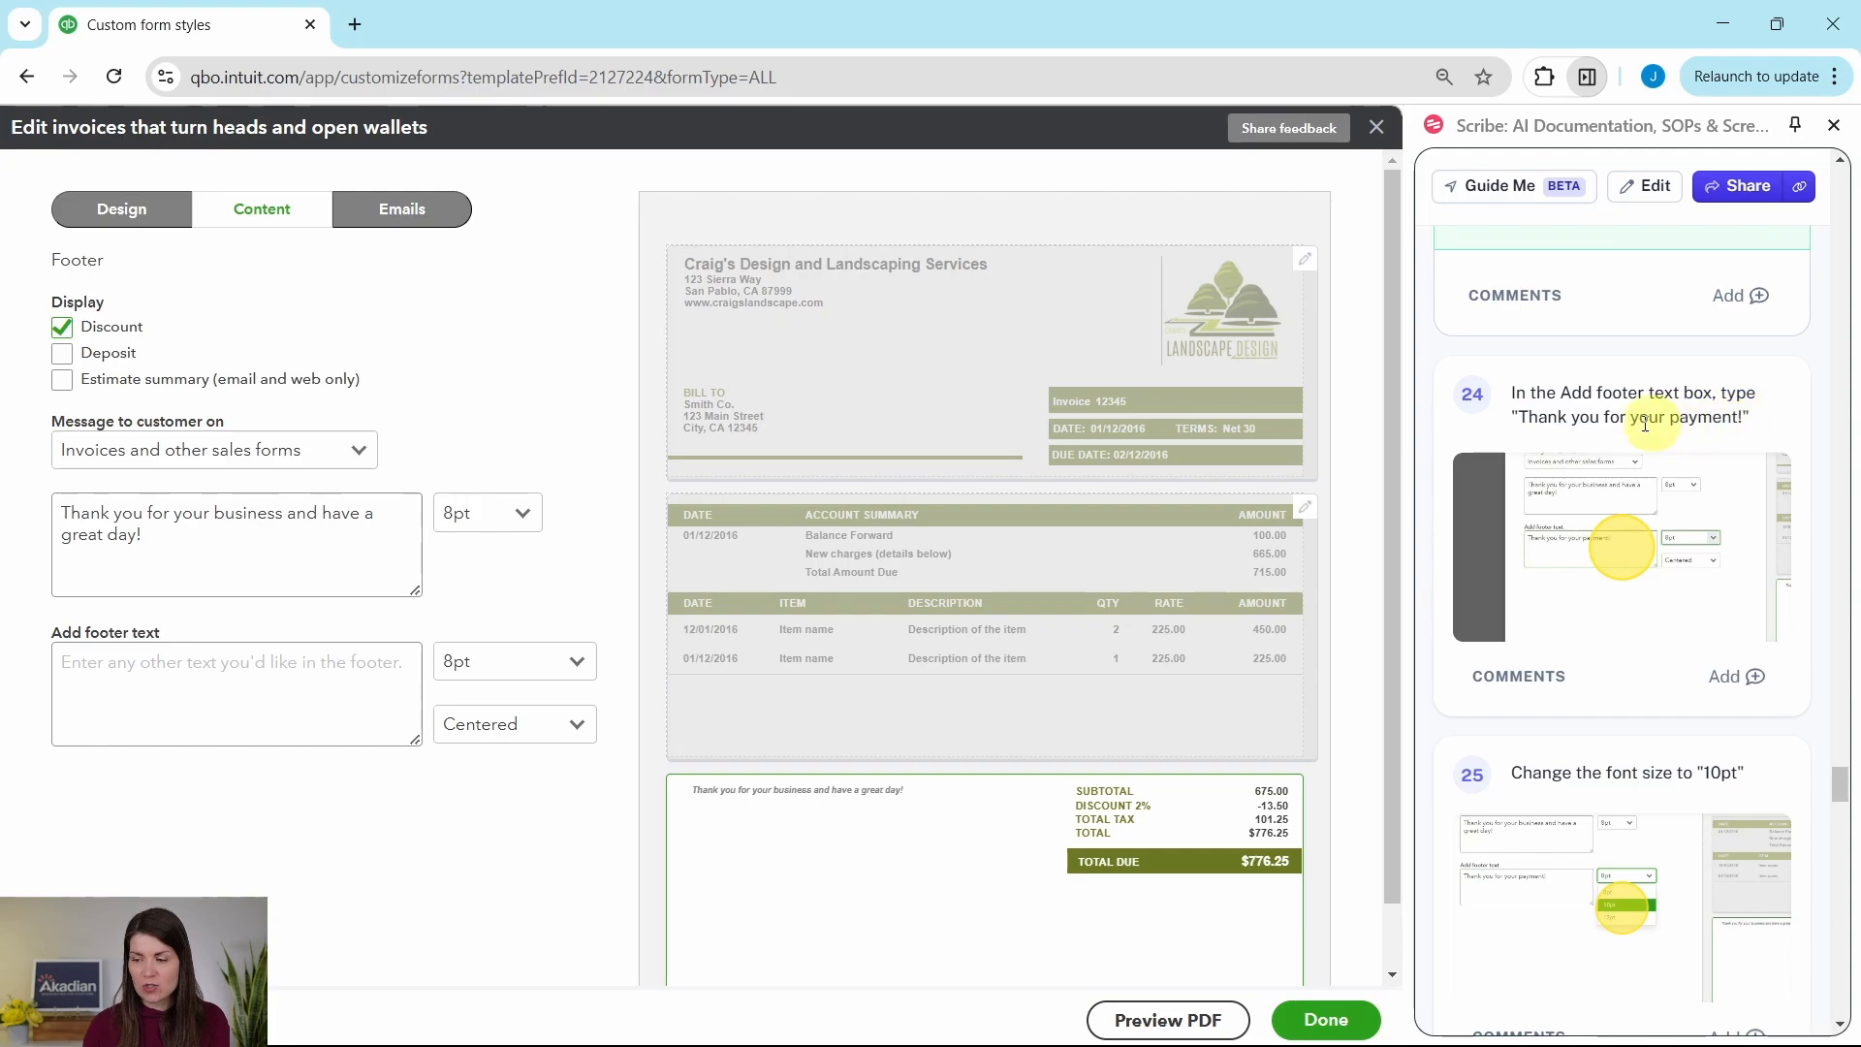
{"action": "left_click", "coordinate": [222, 673]}
{"action": "type", "text": "Thank you for yo"}
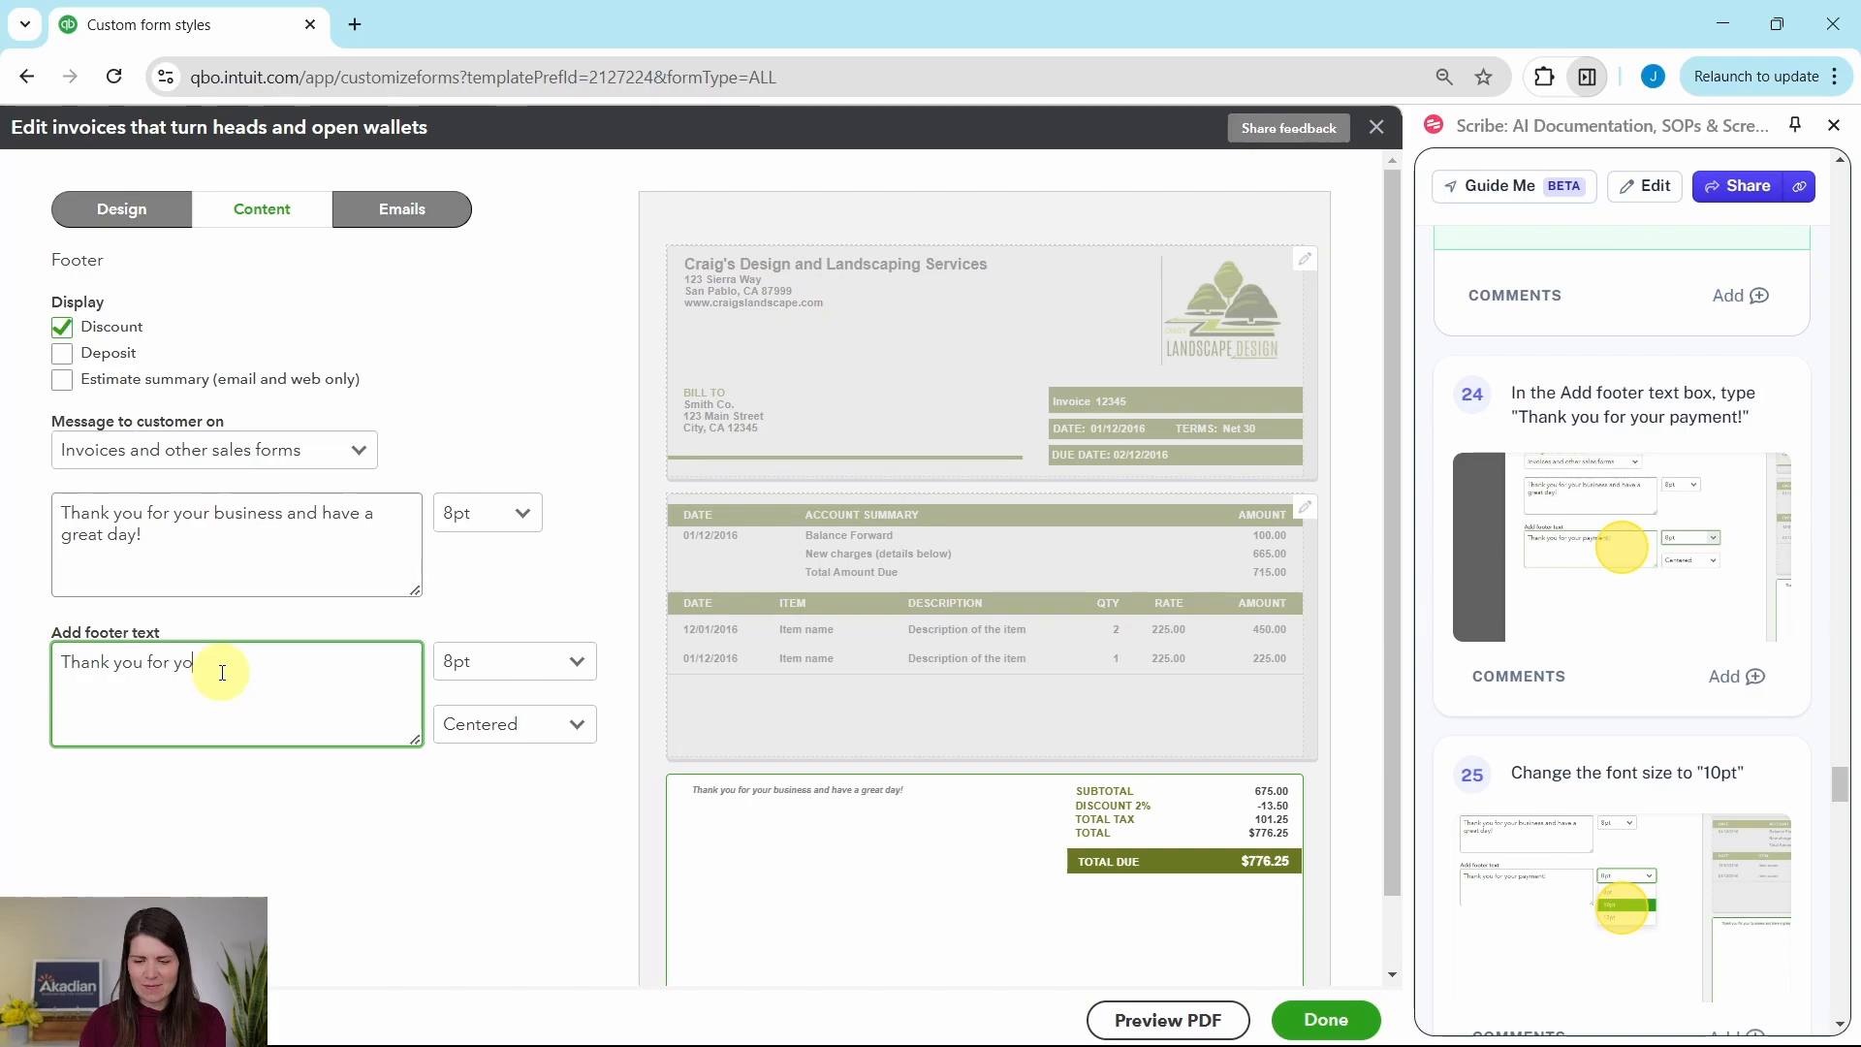
{"action": "type", "text": "nt!"}
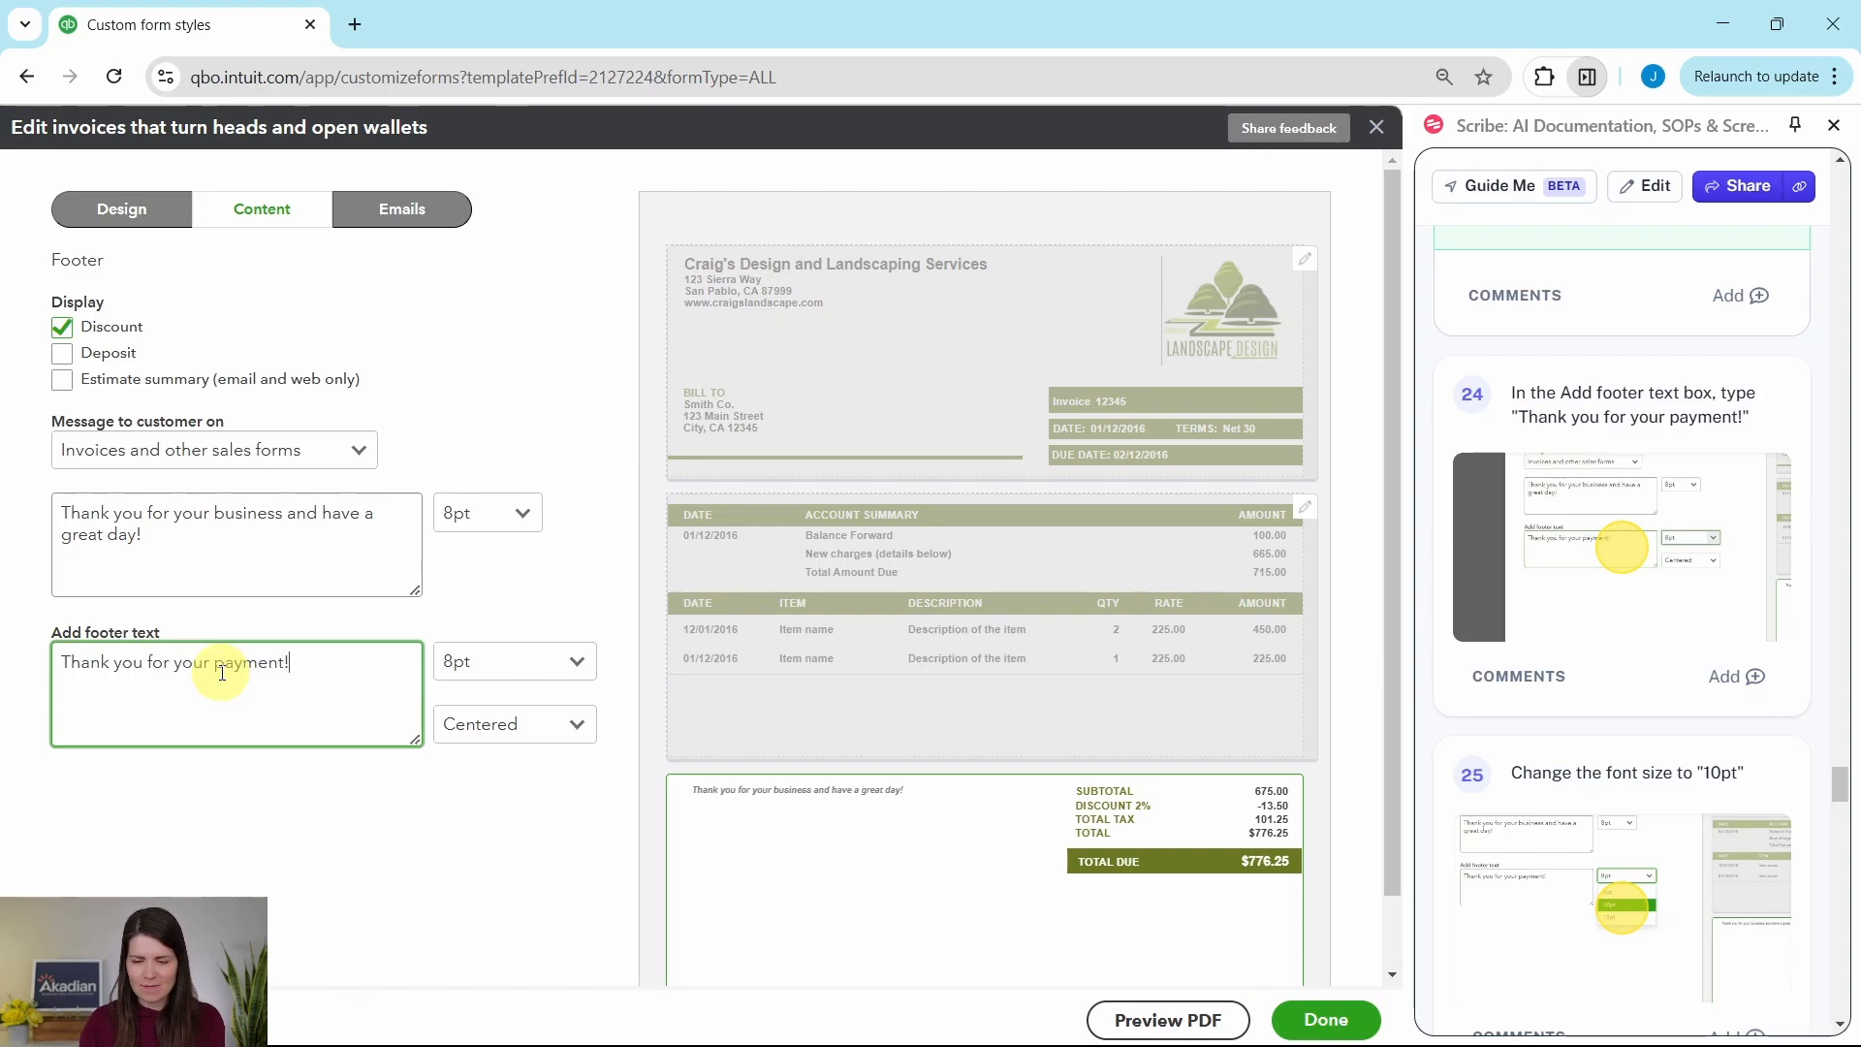
Set the font size of the added footer text to 10pt
{"action": "scroll", "coordinate": [1671, 534], "scroll_direction": "down", "scroll_amount": 4}
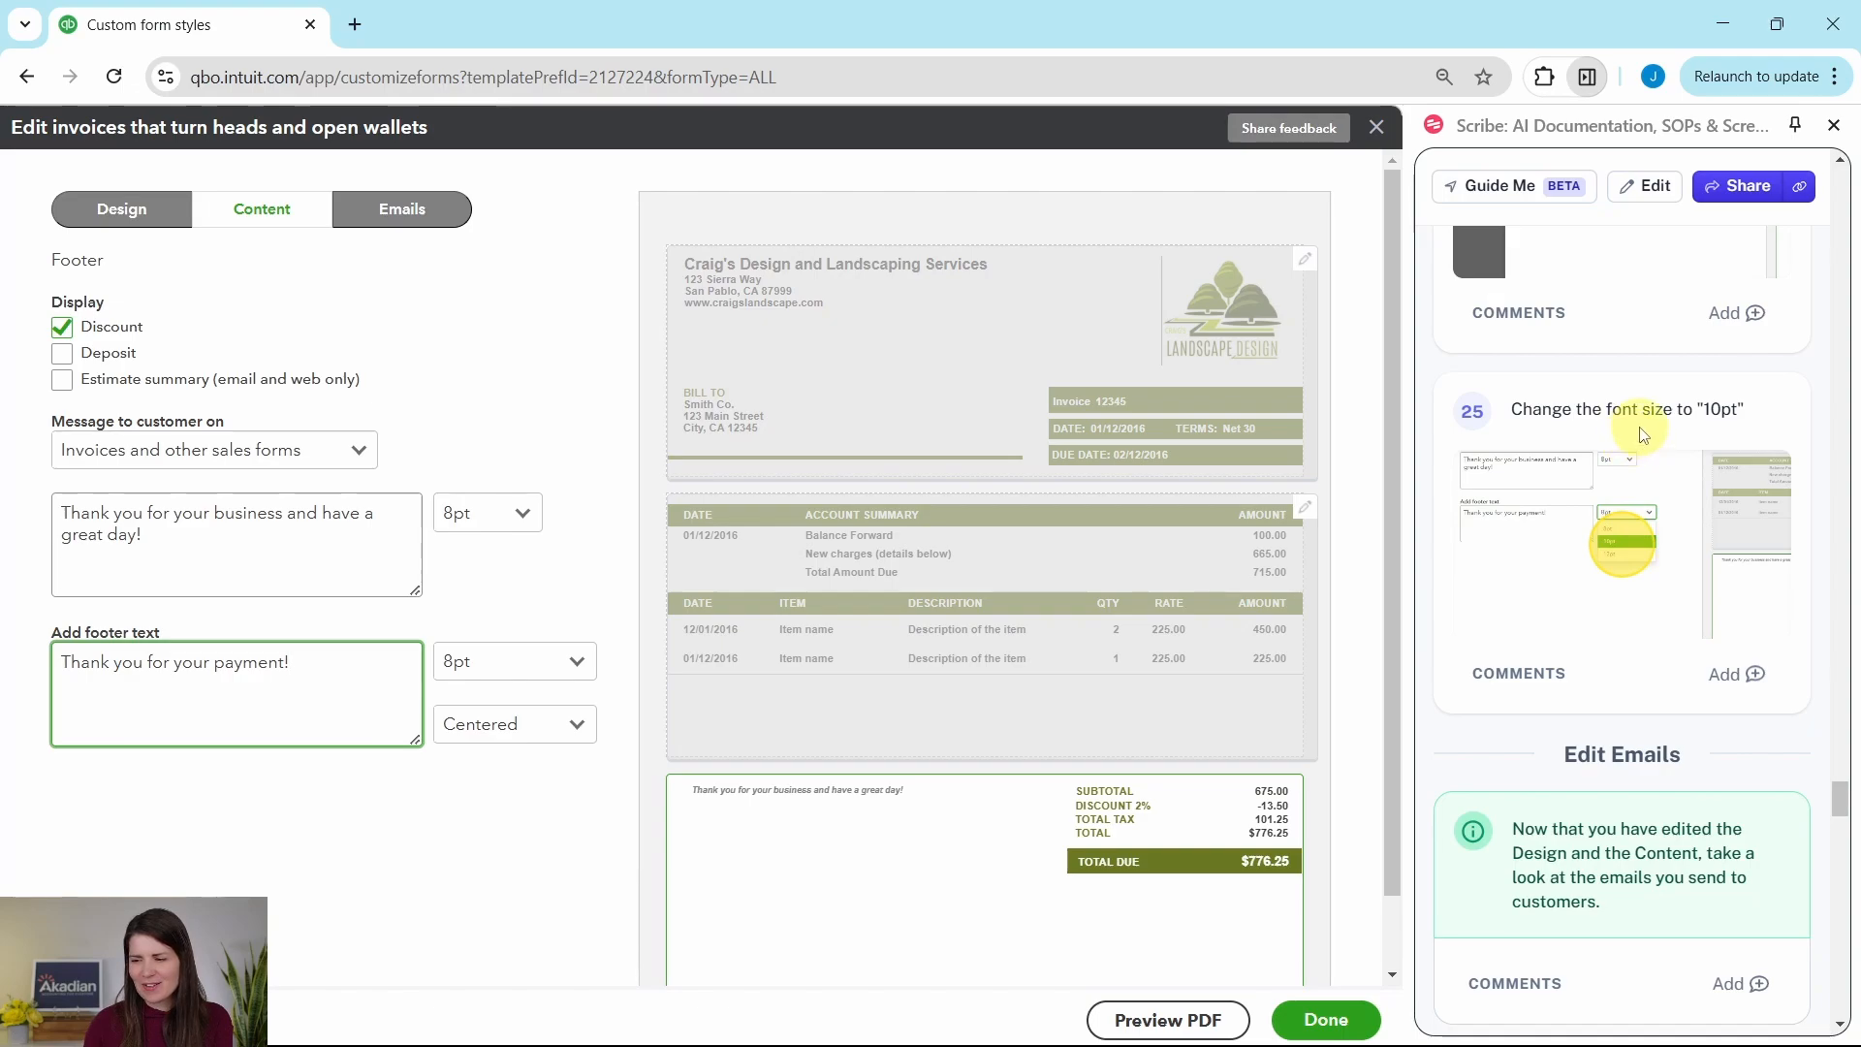
{"action": "left_click", "coordinate": [578, 669]}
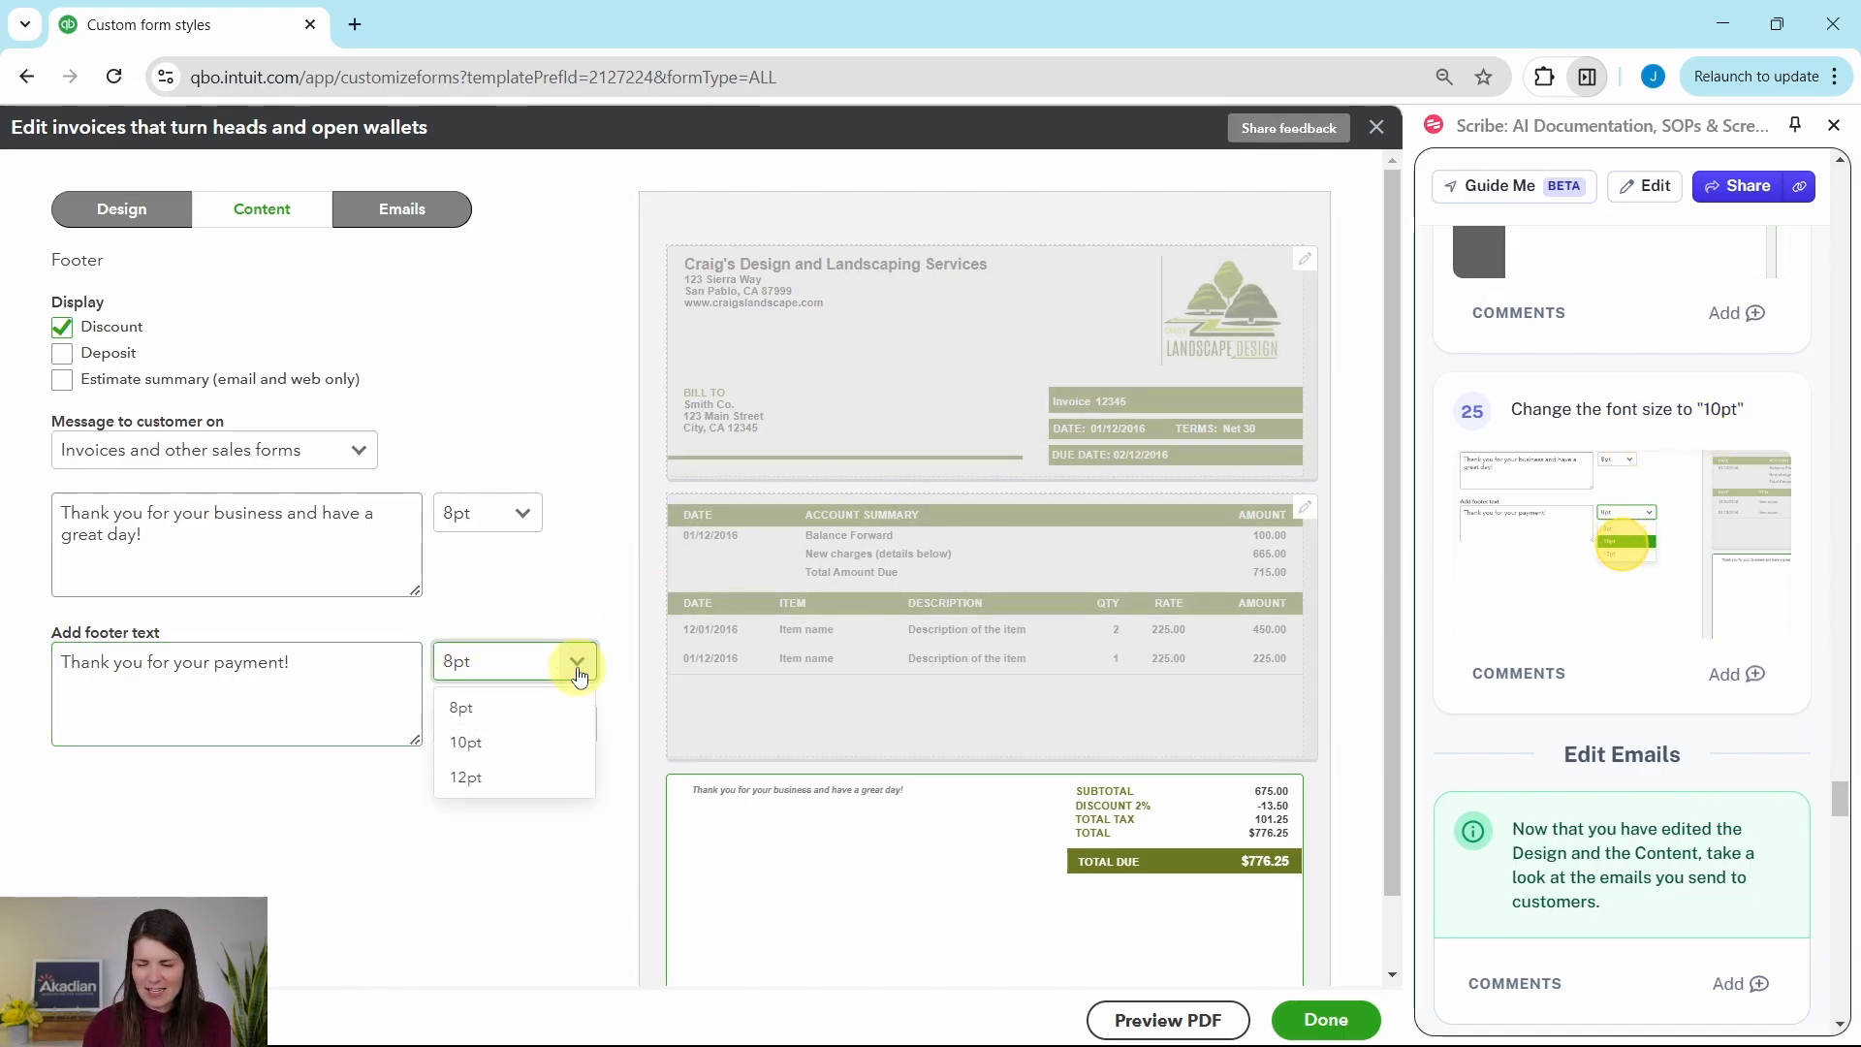
{"action": "left_click", "coordinate": [475, 744]}
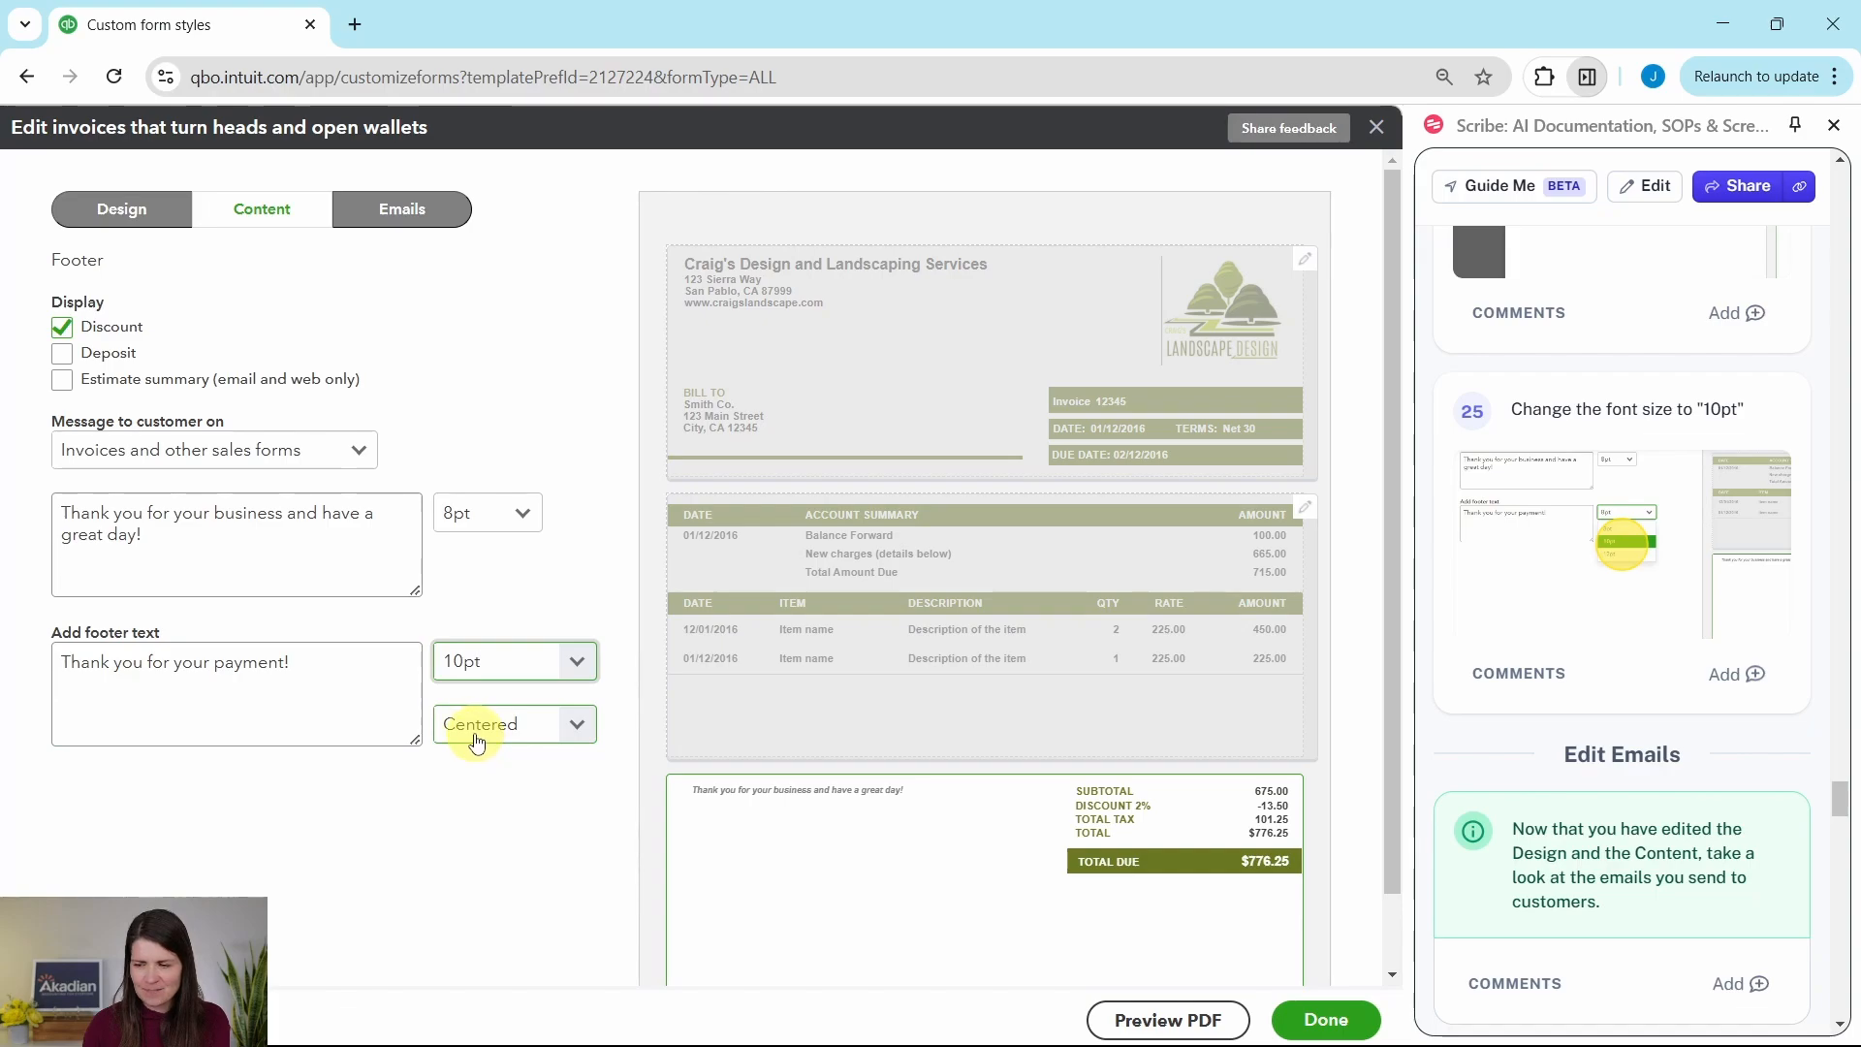
Open the email settings of the form style and read the guide's notes on how invoices appear in emails
{"action": "scroll", "coordinate": [1628, 657], "scroll_direction": "down", "scroll_amount": 5}
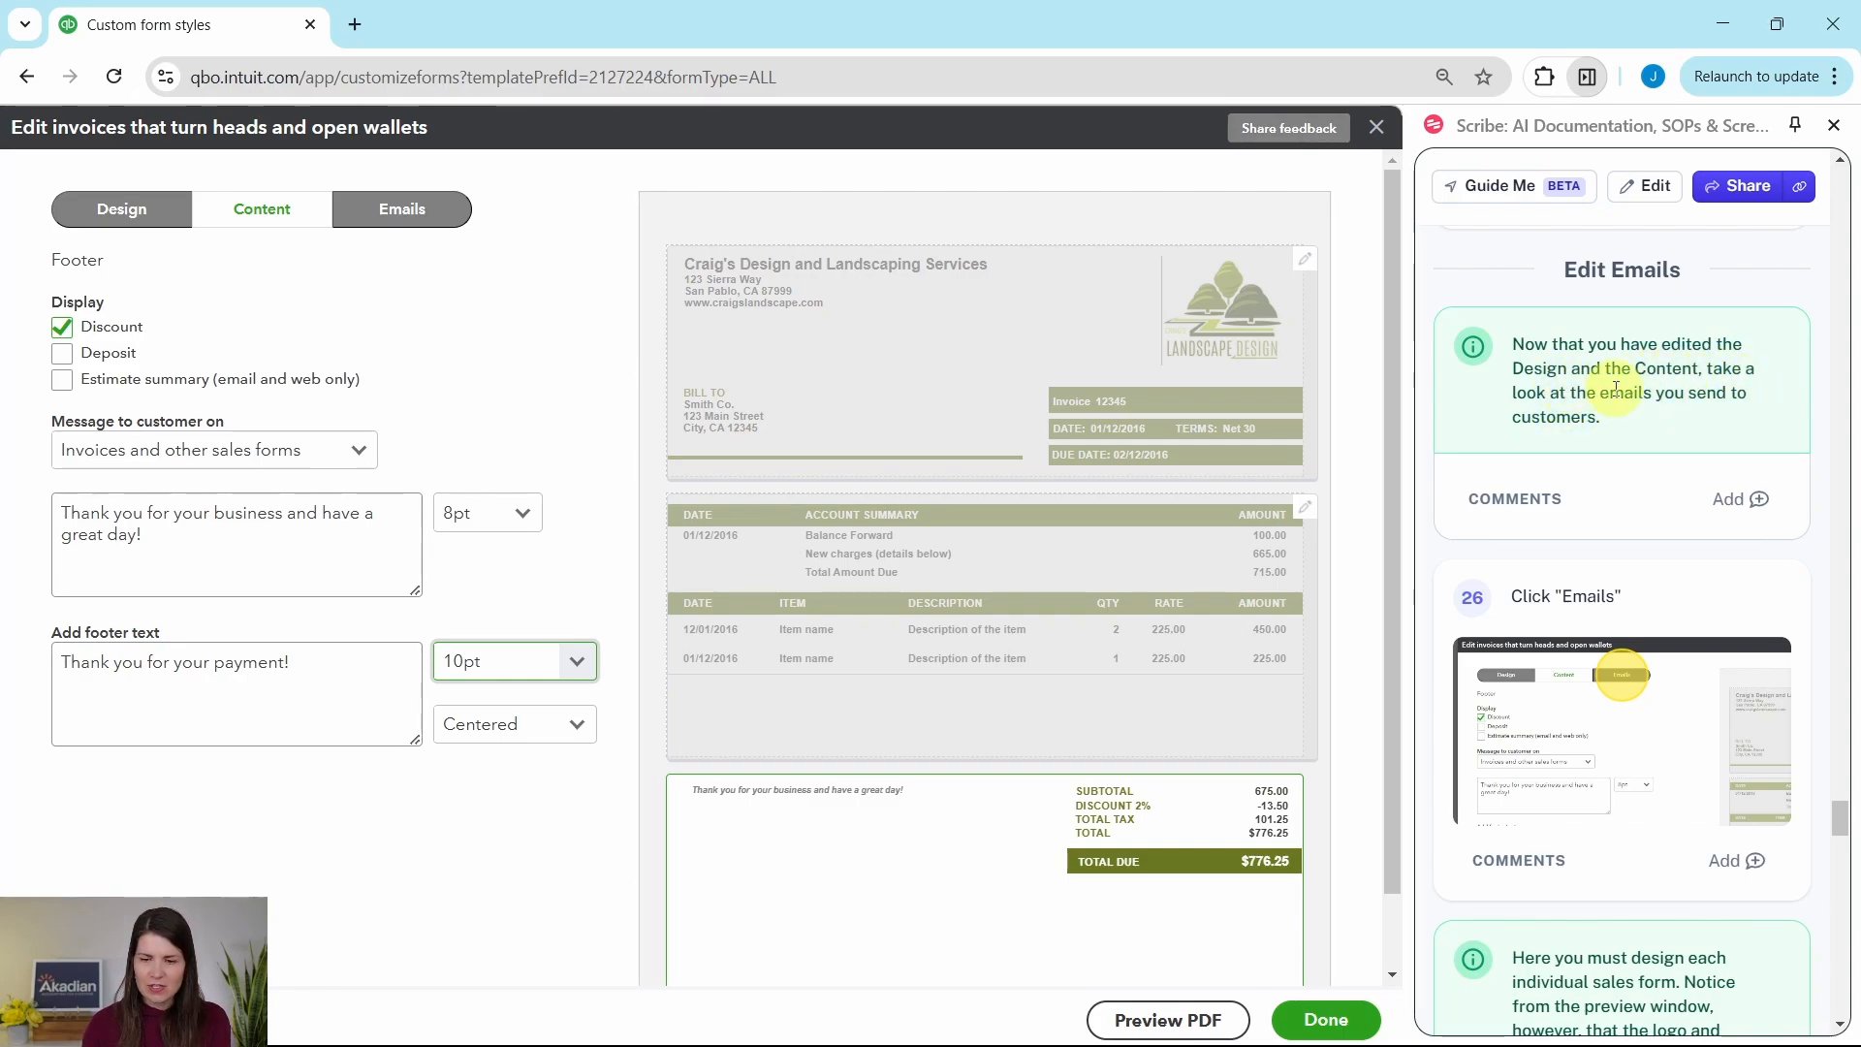
{"action": "left_click", "coordinate": [395, 213]}
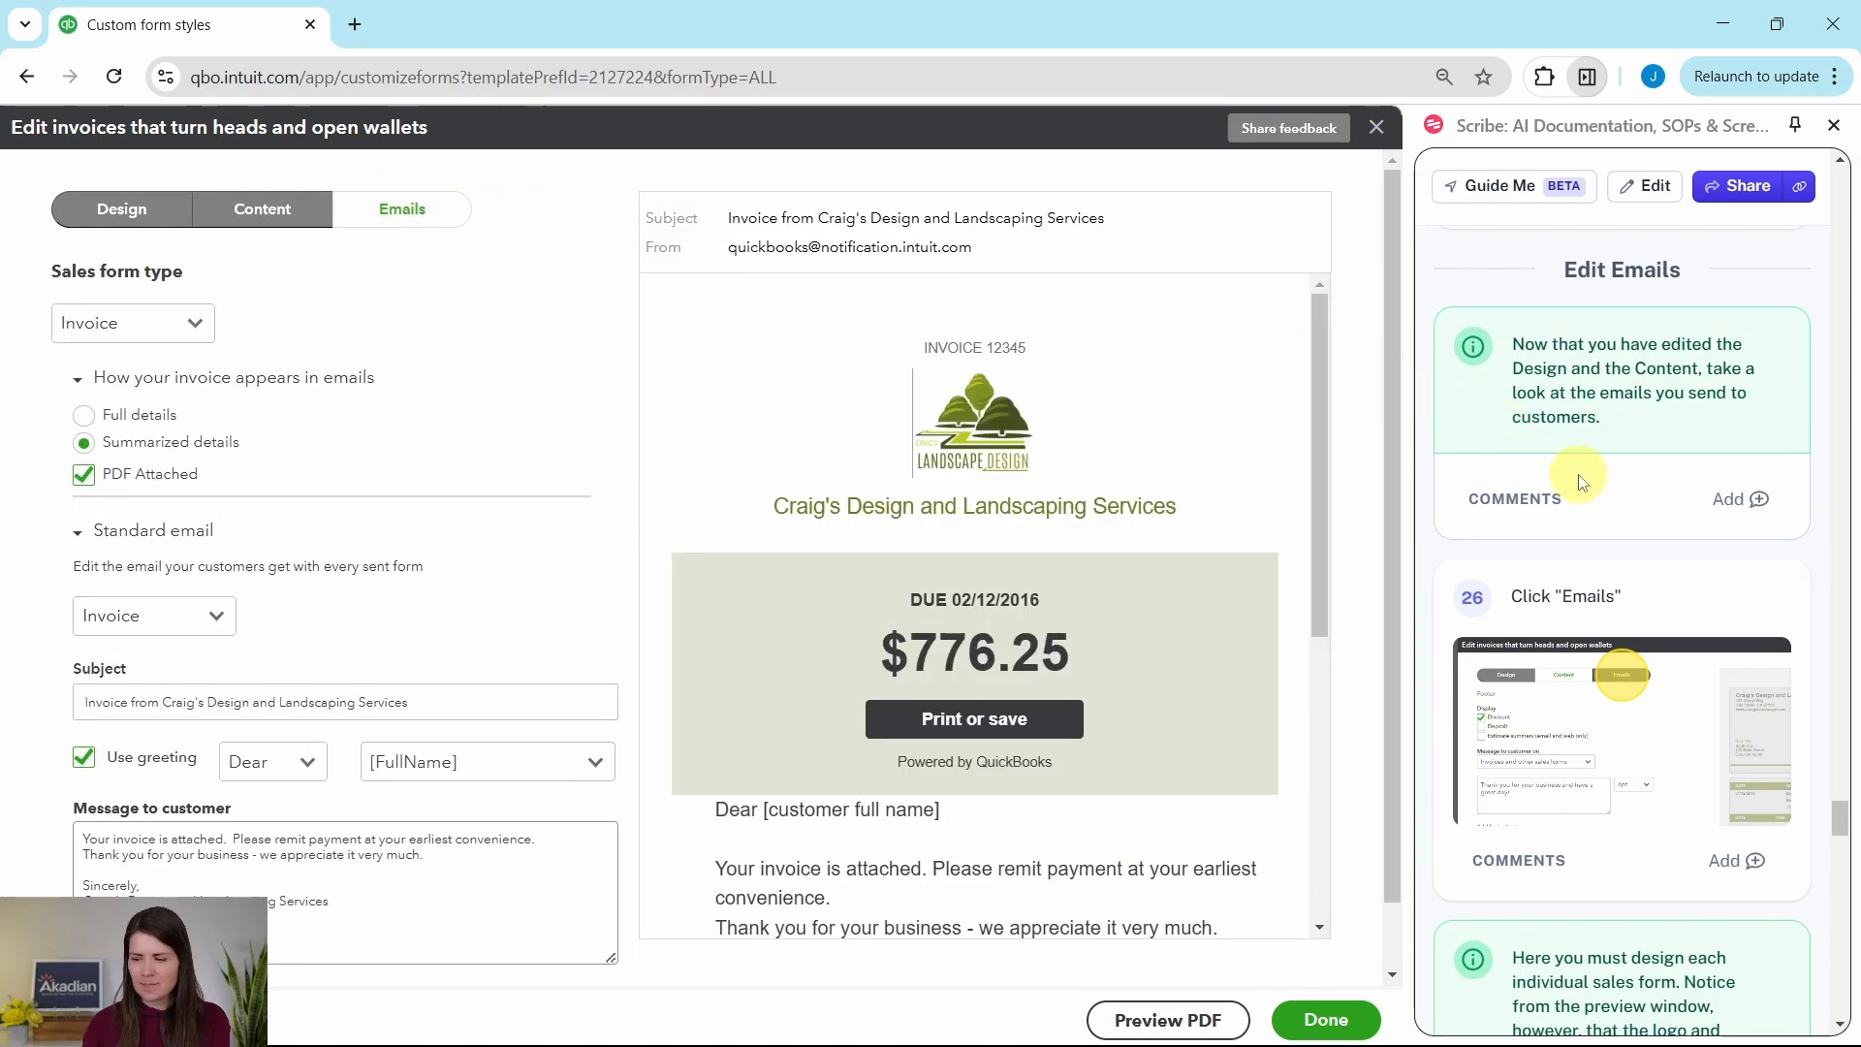
{"action": "scroll", "coordinate": [1581, 482], "scroll_direction": "down", "scroll_amount": 6}
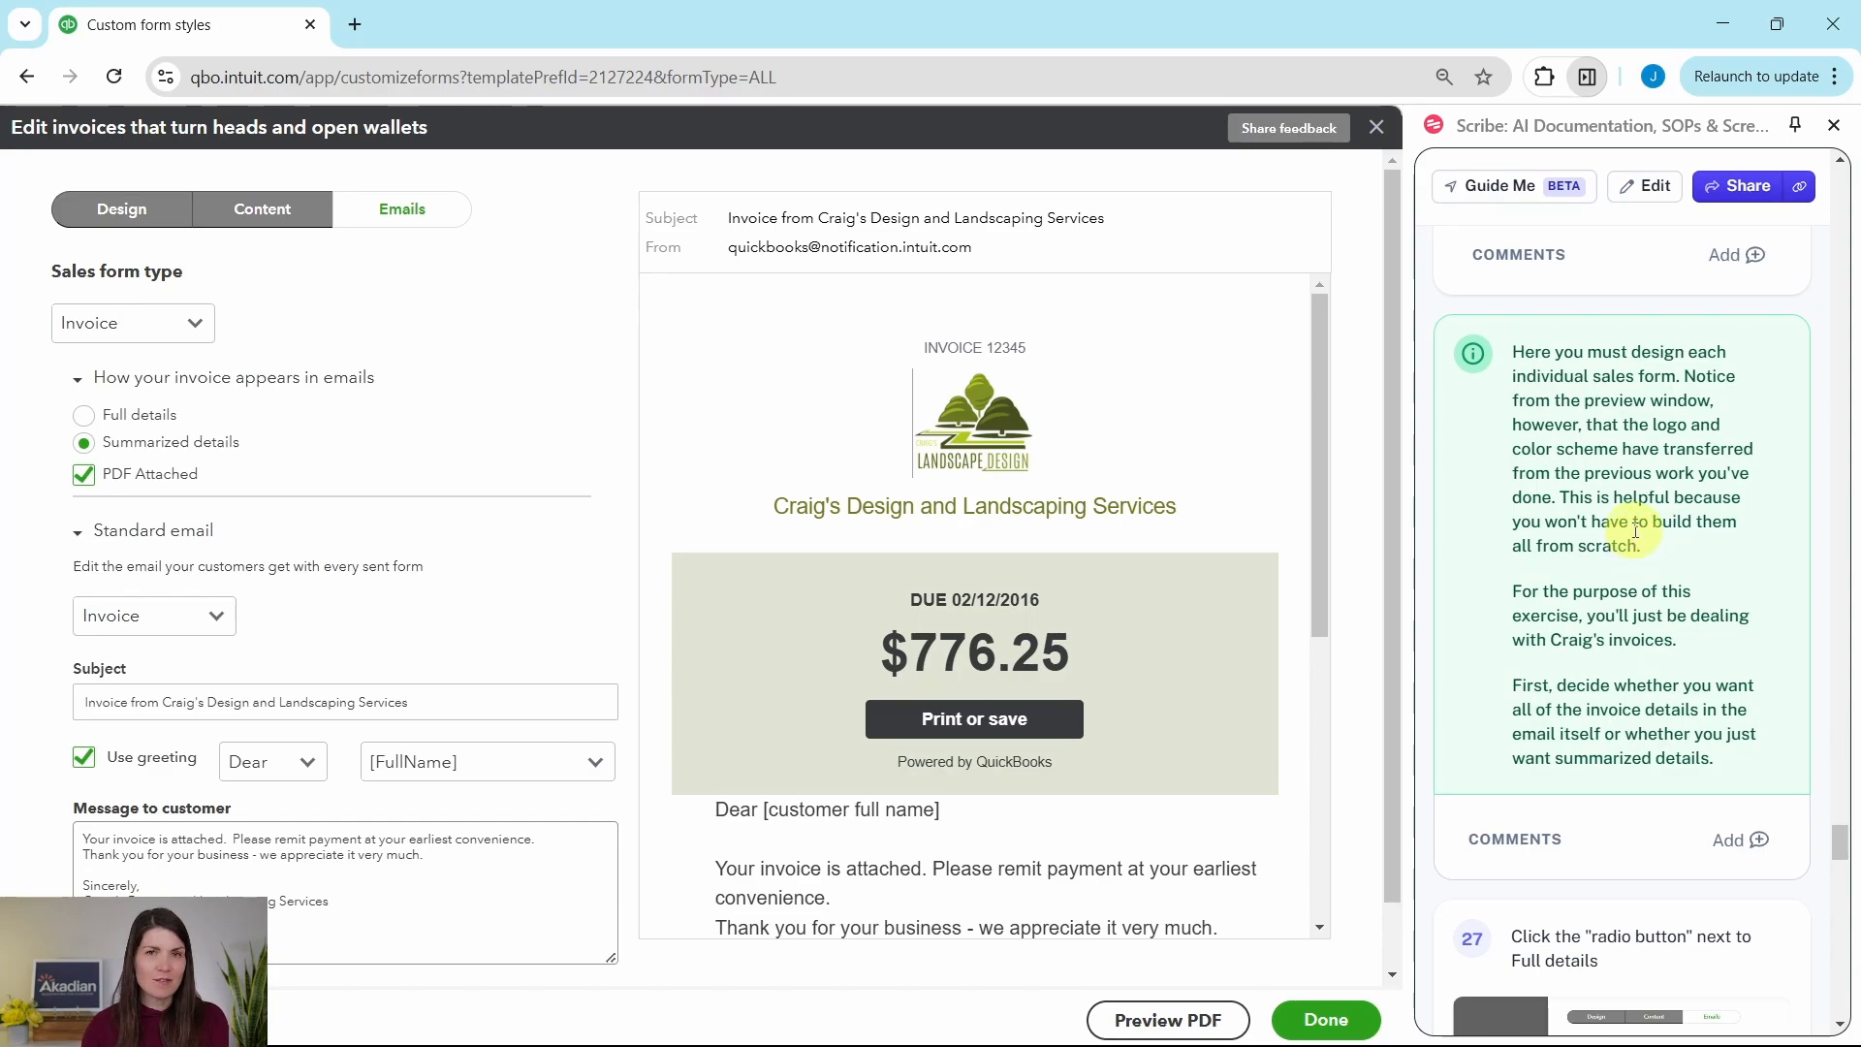
{"action": "scroll", "coordinate": [1636, 531], "scroll_direction": "down", "scroll_amount": 3}
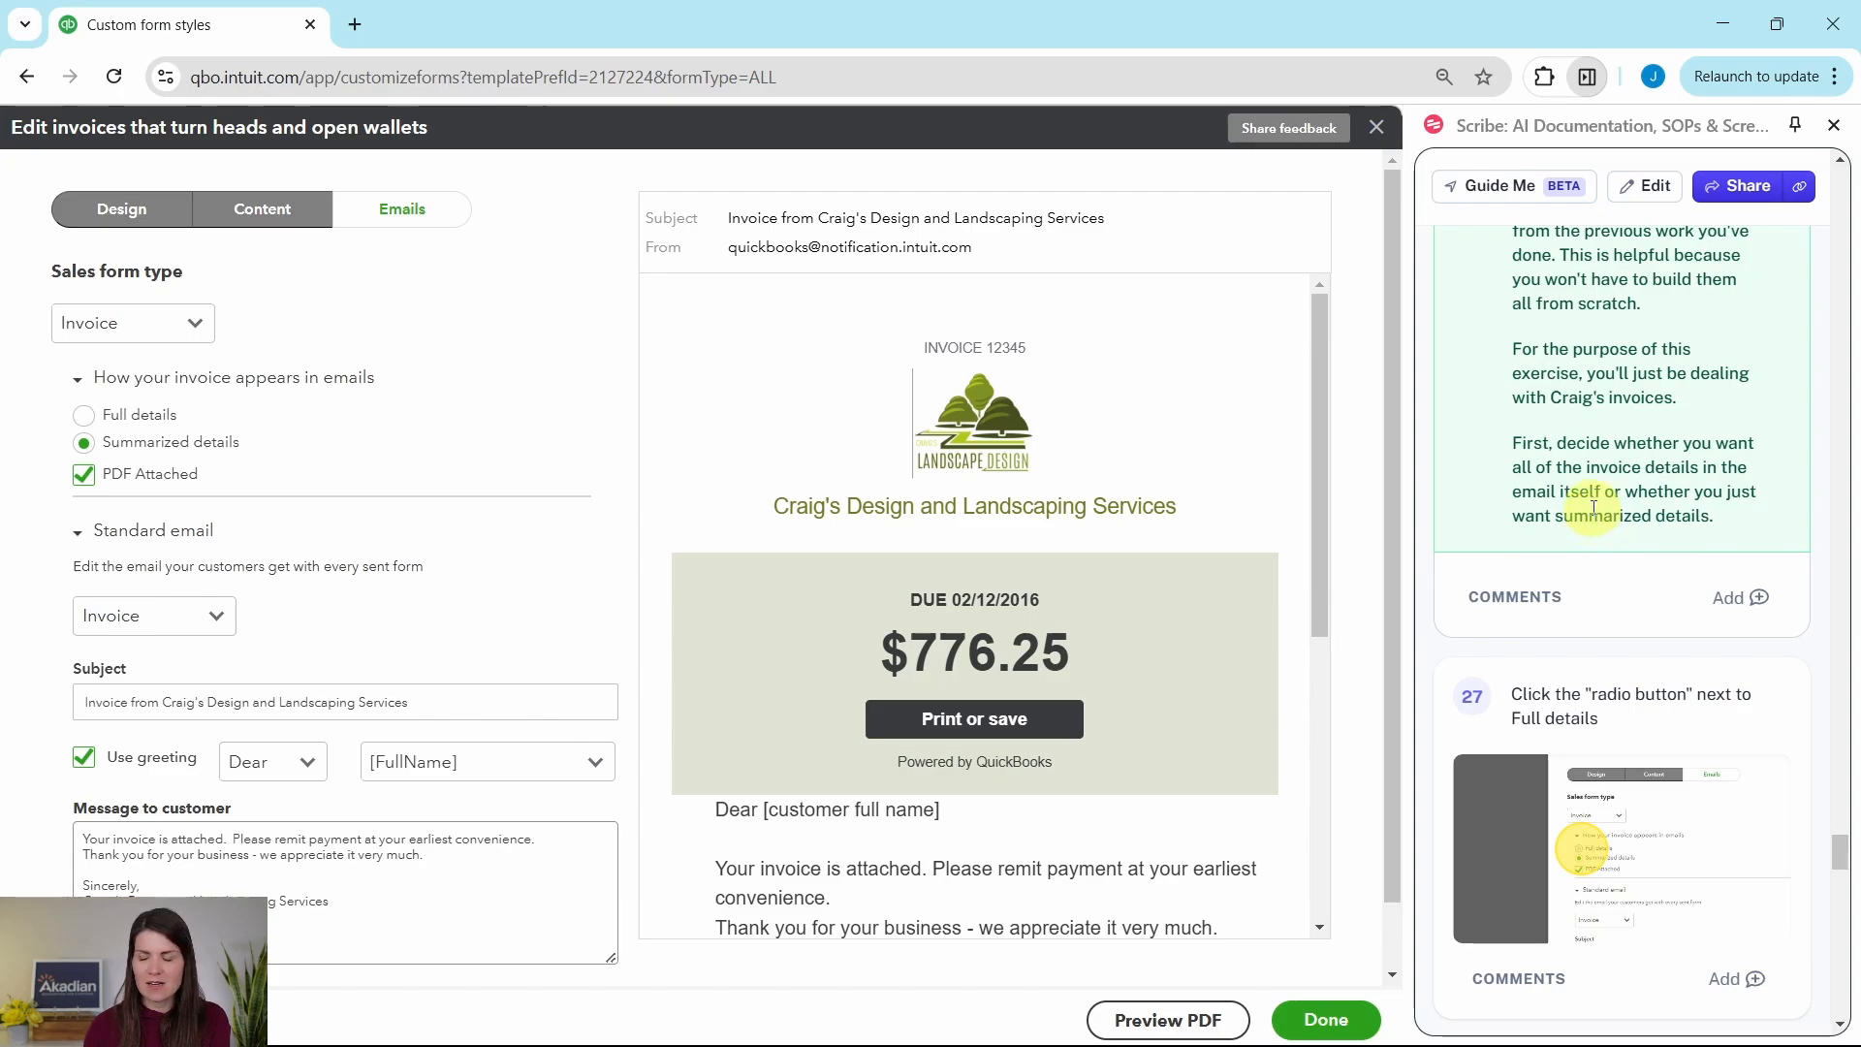
{"action": "scroll", "coordinate": [1593, 507], "scroll_direction": "down", "scroll_amount": 4}
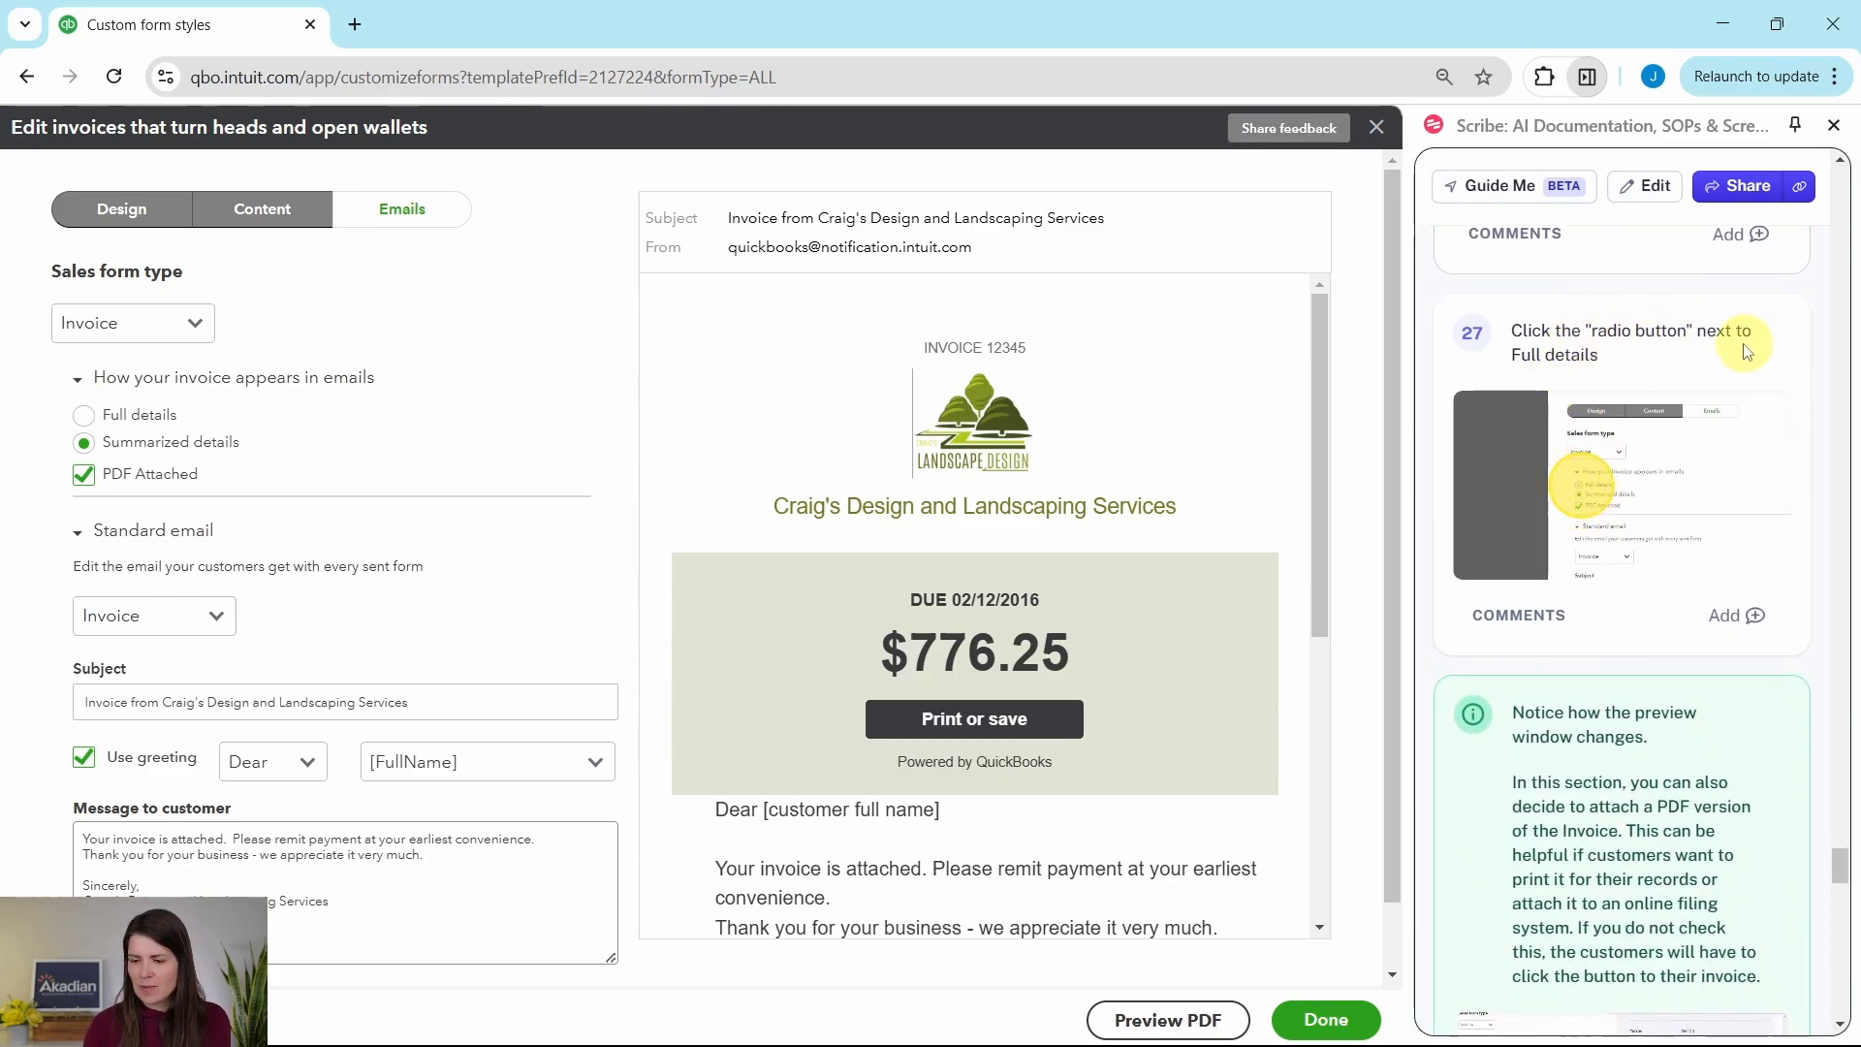
Set invoices to appear in emails with full details, and review the email preview
{"action": "scroll", "coordinate": [841, 426], "scroll_direction": "down", "scroll_amount": 5}
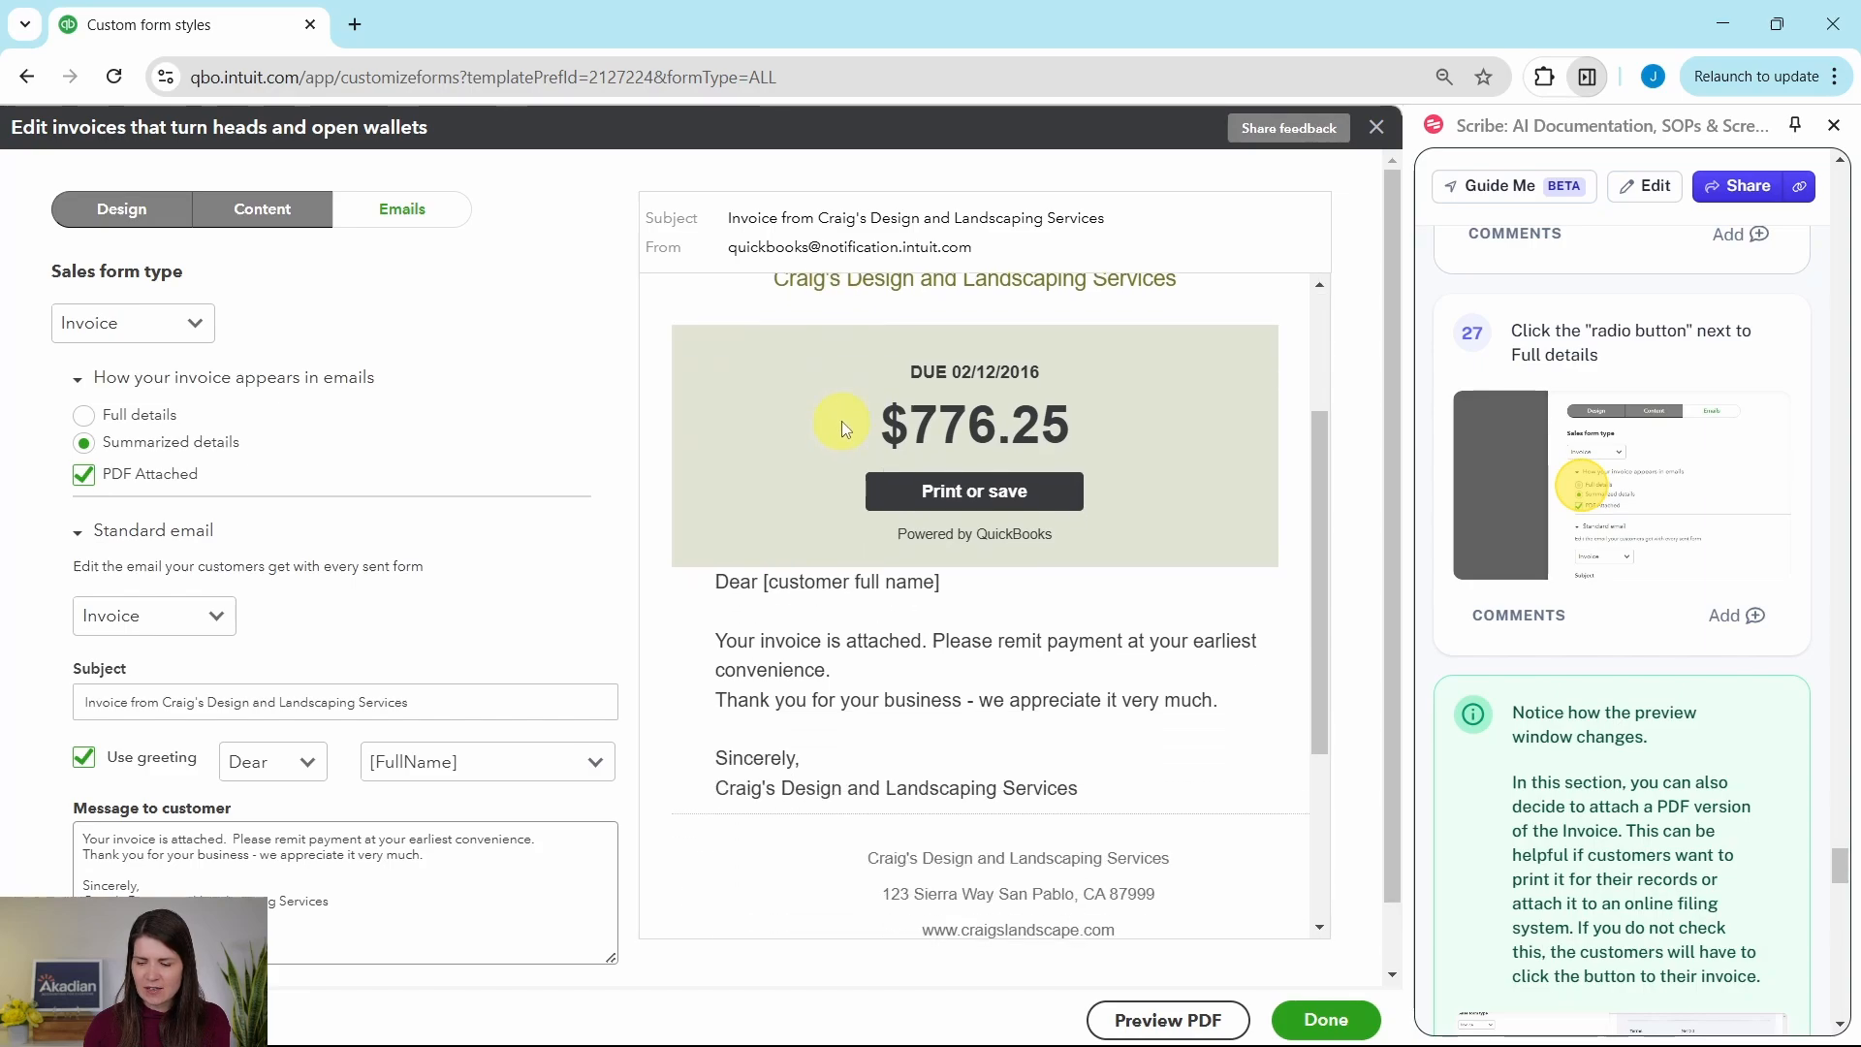
{"action": "scroll", "coordinate": [848, 398], "scroll_direction": "down", "scroll_amount": 3}
{"action": "scroll", "coordinate": [810, 590], "scroll_direction": "up", "scroll_amount": 5}
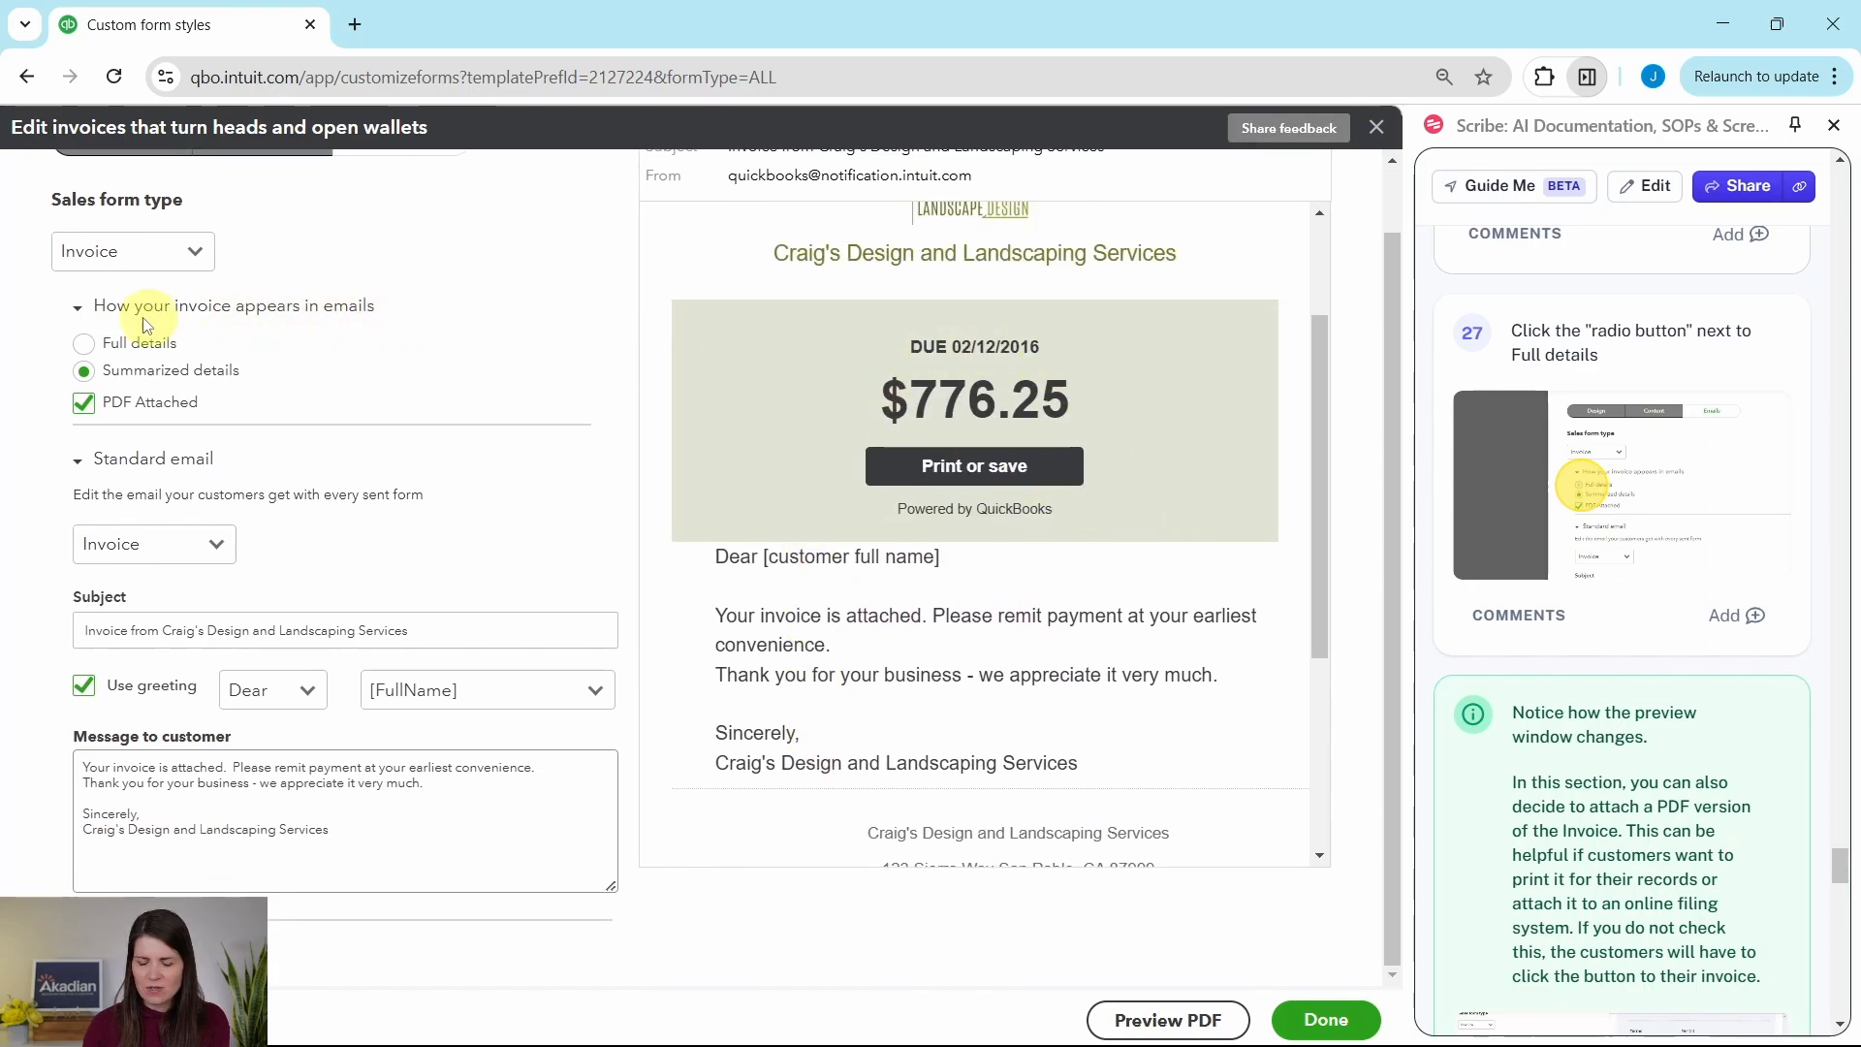
{"action": "left_click", "coordinate": [84, 345]}
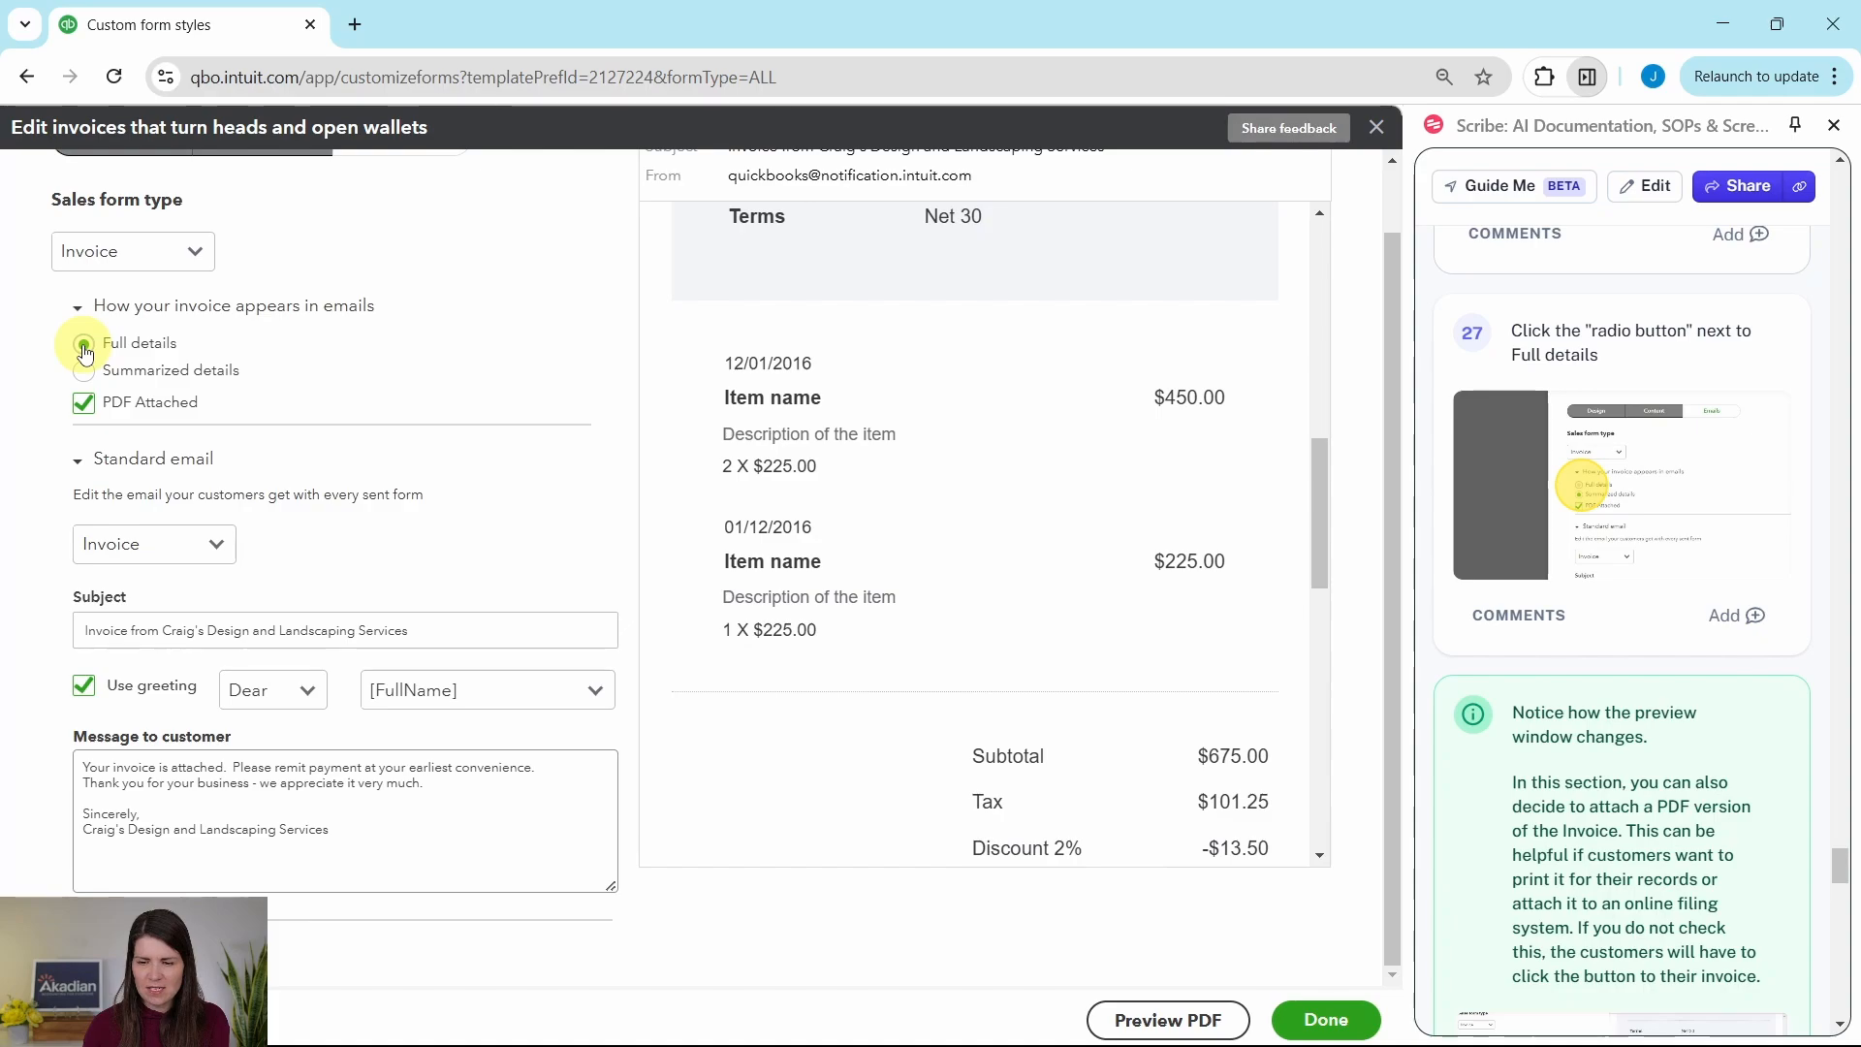
{"action": "scroll", "coordinate": [1072, 548], "scroll_direction": "up", "scroll_amount": 5}
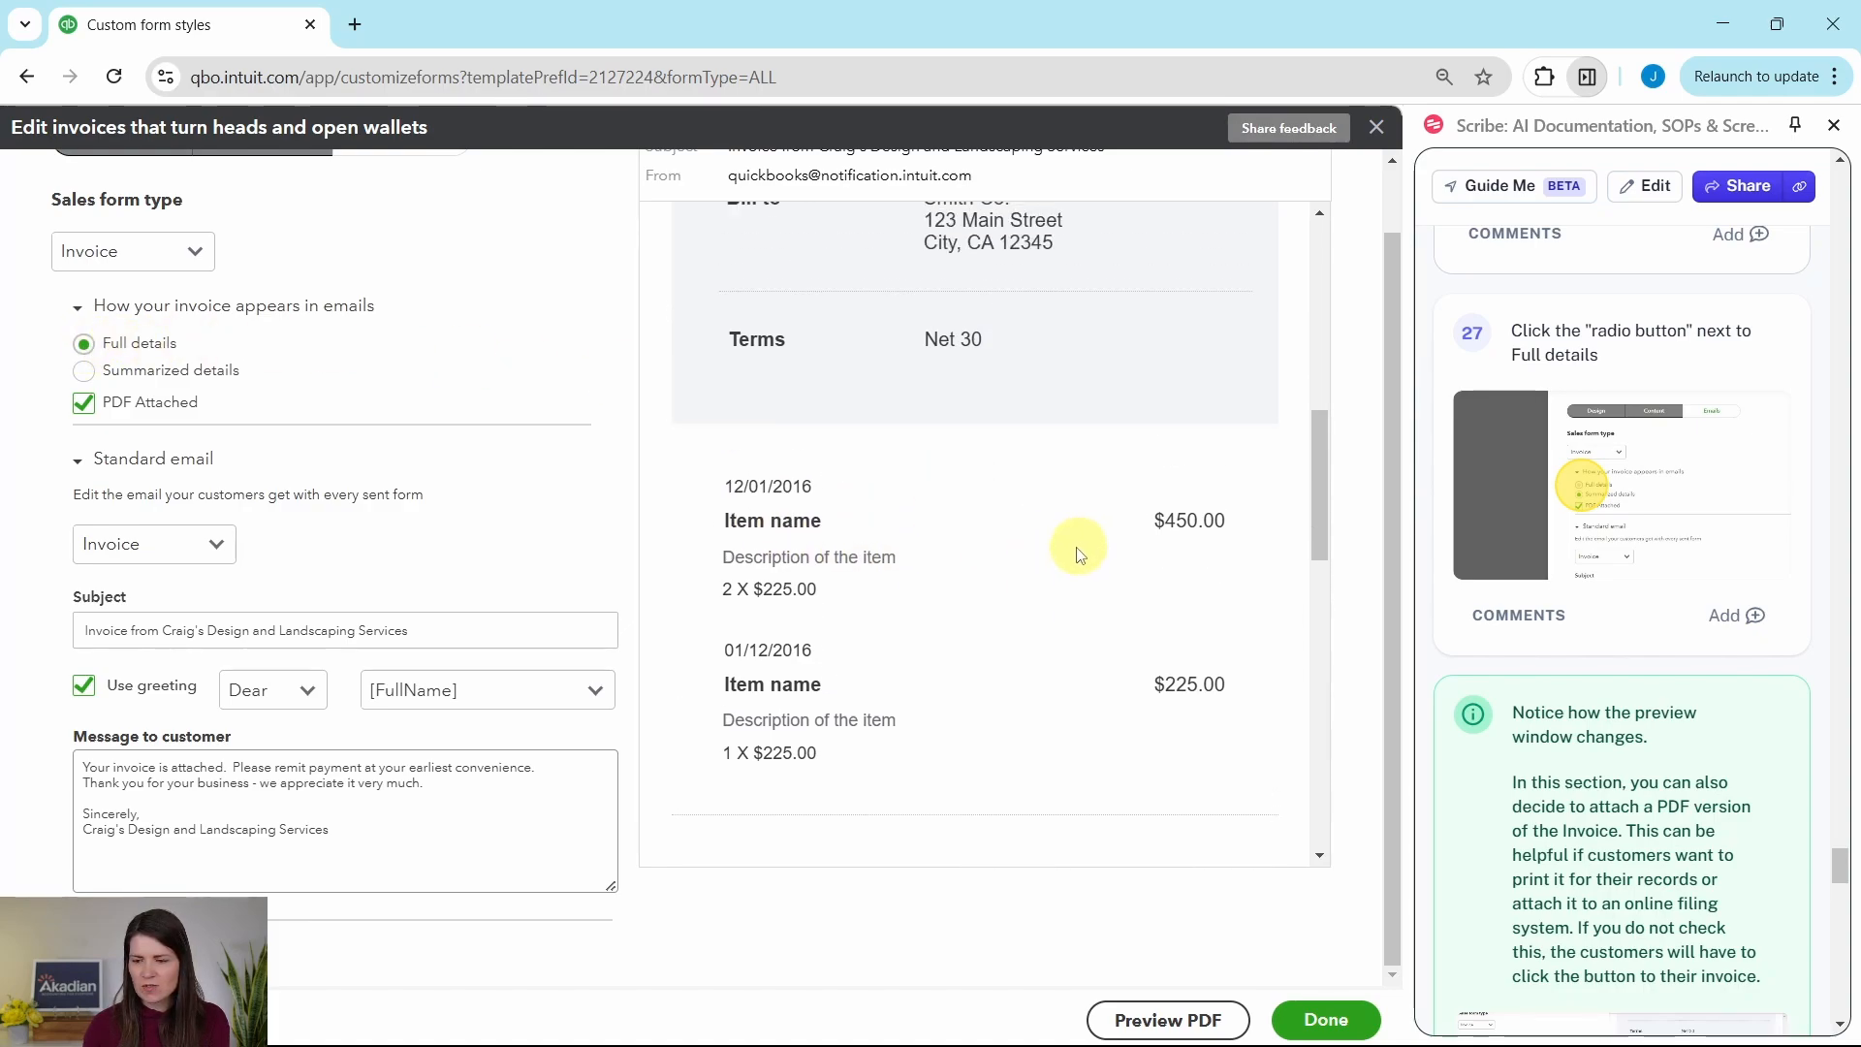
{"action": "scroll", "coordinate": [965, 596], "scroll_direction": "up", "scroll_amount": 1}
{"action": "scroll", "coordinate": [1179, 503], "scroll_direction": "down", "scroll_amount": 4}
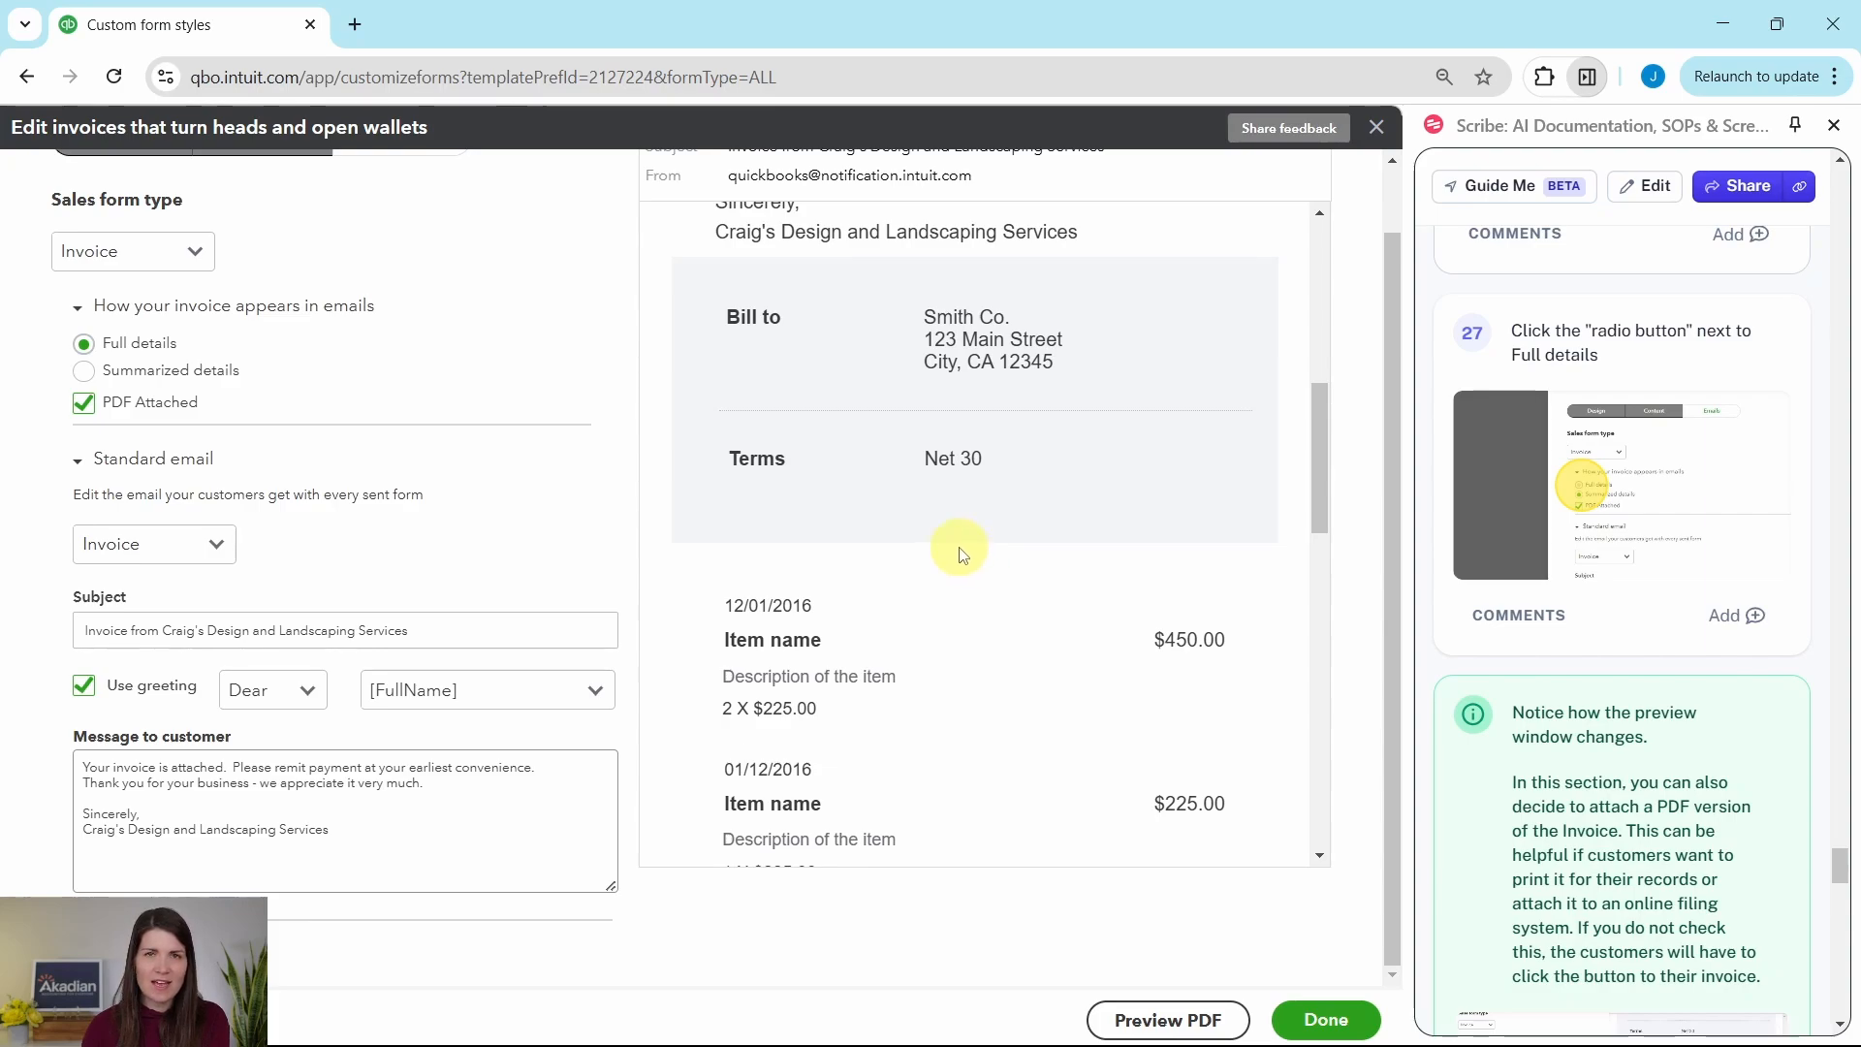
{"action": "scroll", "coordinate": [1131, 659], "scroll_direction": "down", "scroll_amount": 1}
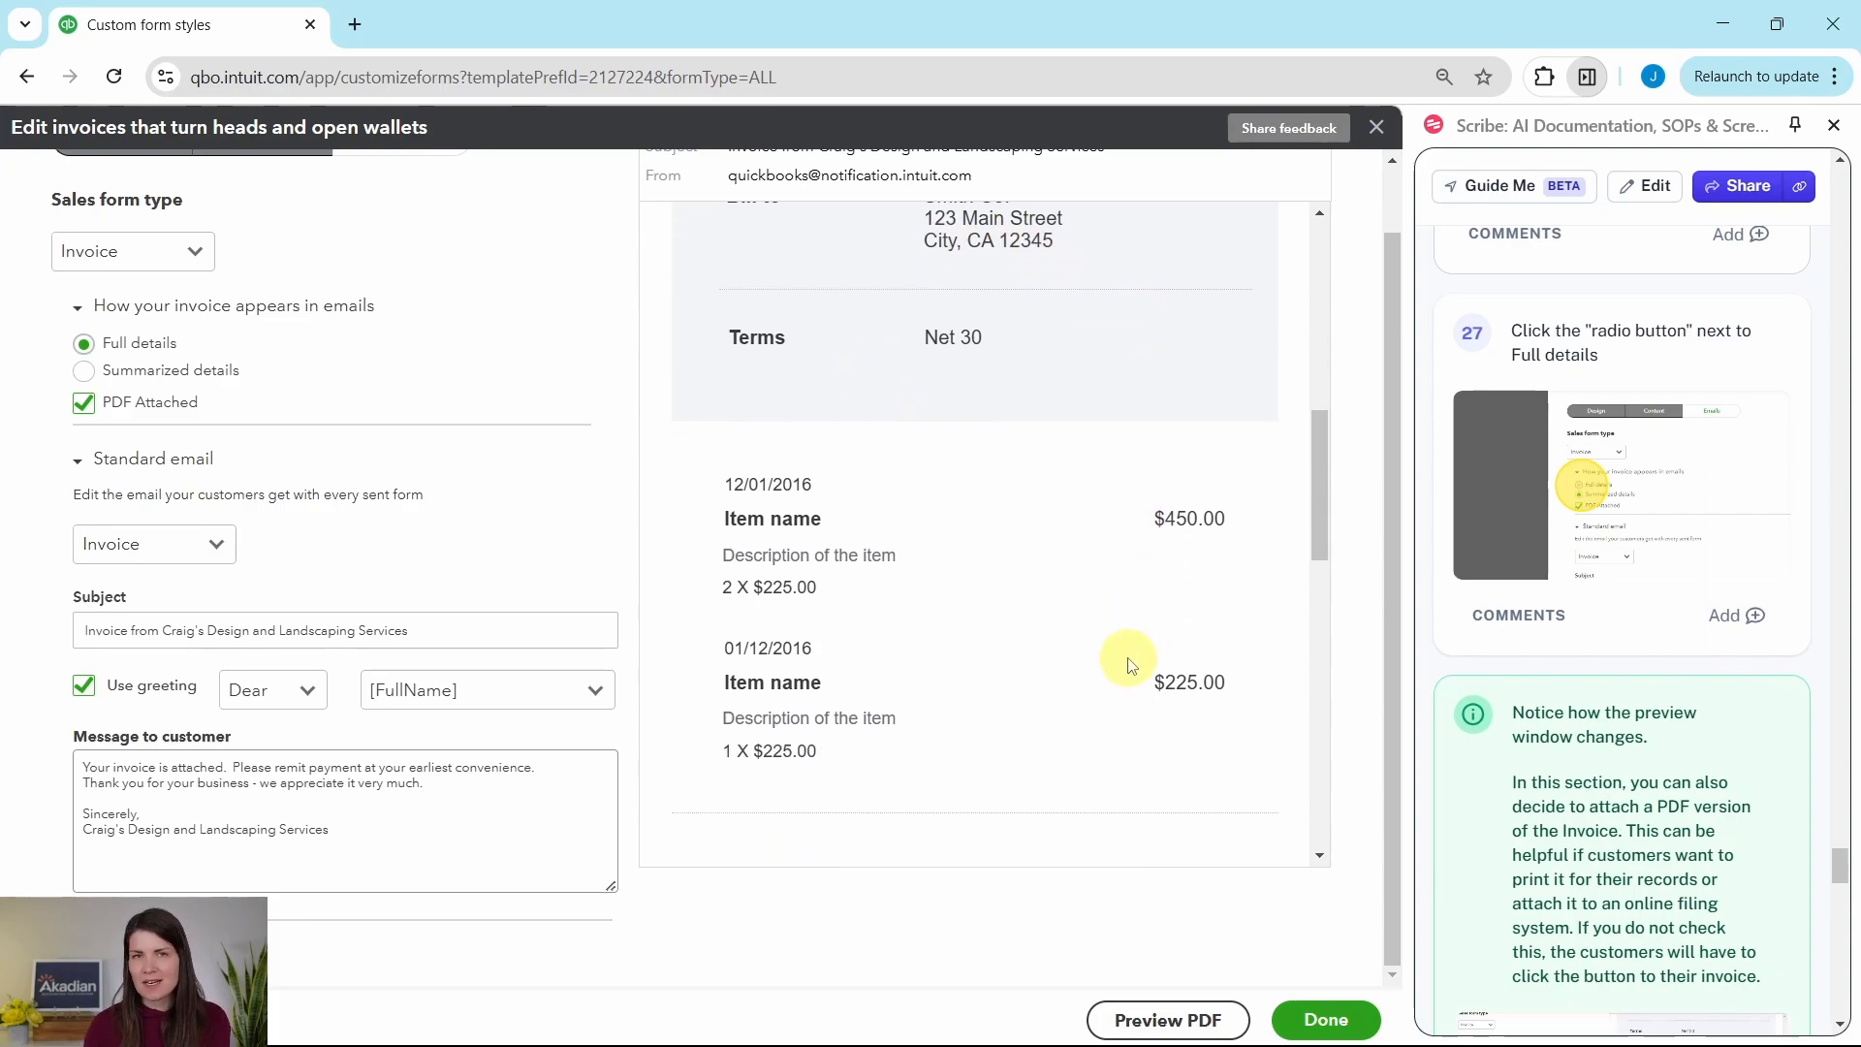
Set the name in the standard invoice email's greeting to [DisplayName]
{"action": "scroll", "coordinate": [1565, 642], "scroll_direction": "down", "scroll_amount": 4}
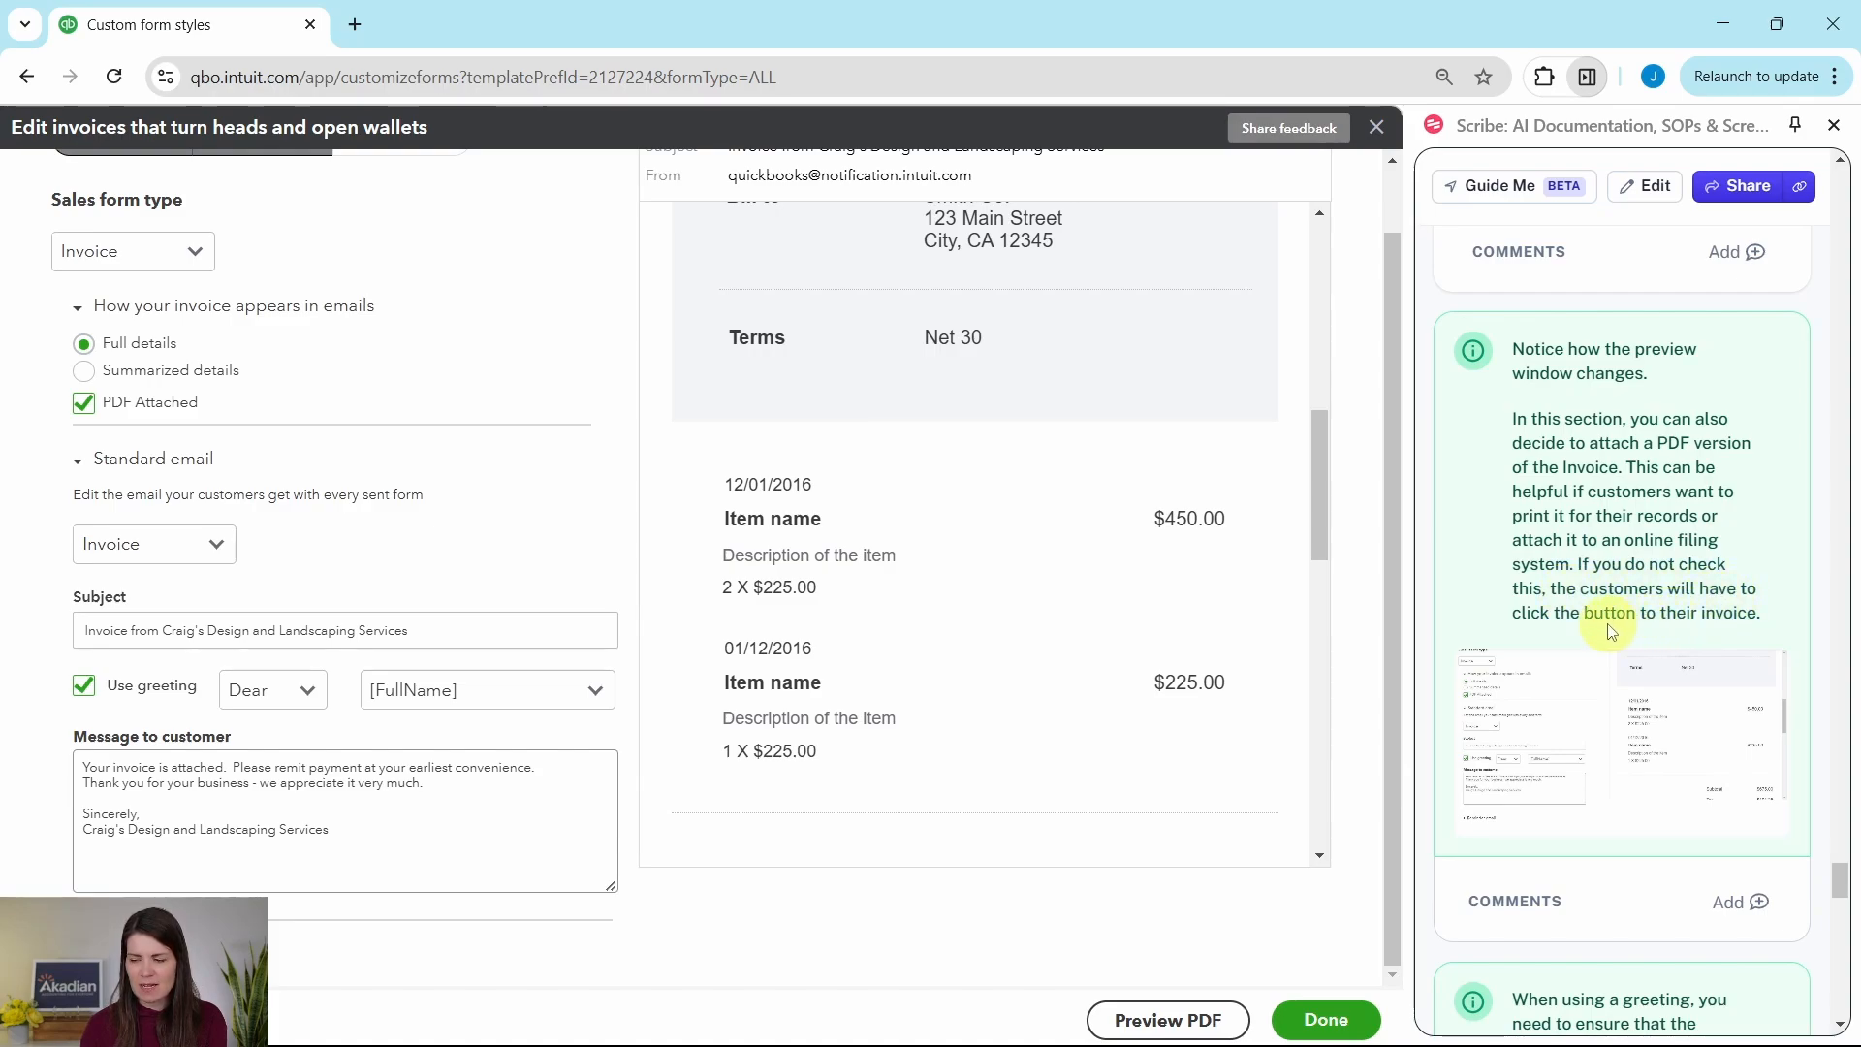
{"action": "scroll", "coordinate": [1609, 600], "scroll_direction": "down", "scroll_amount": 7}
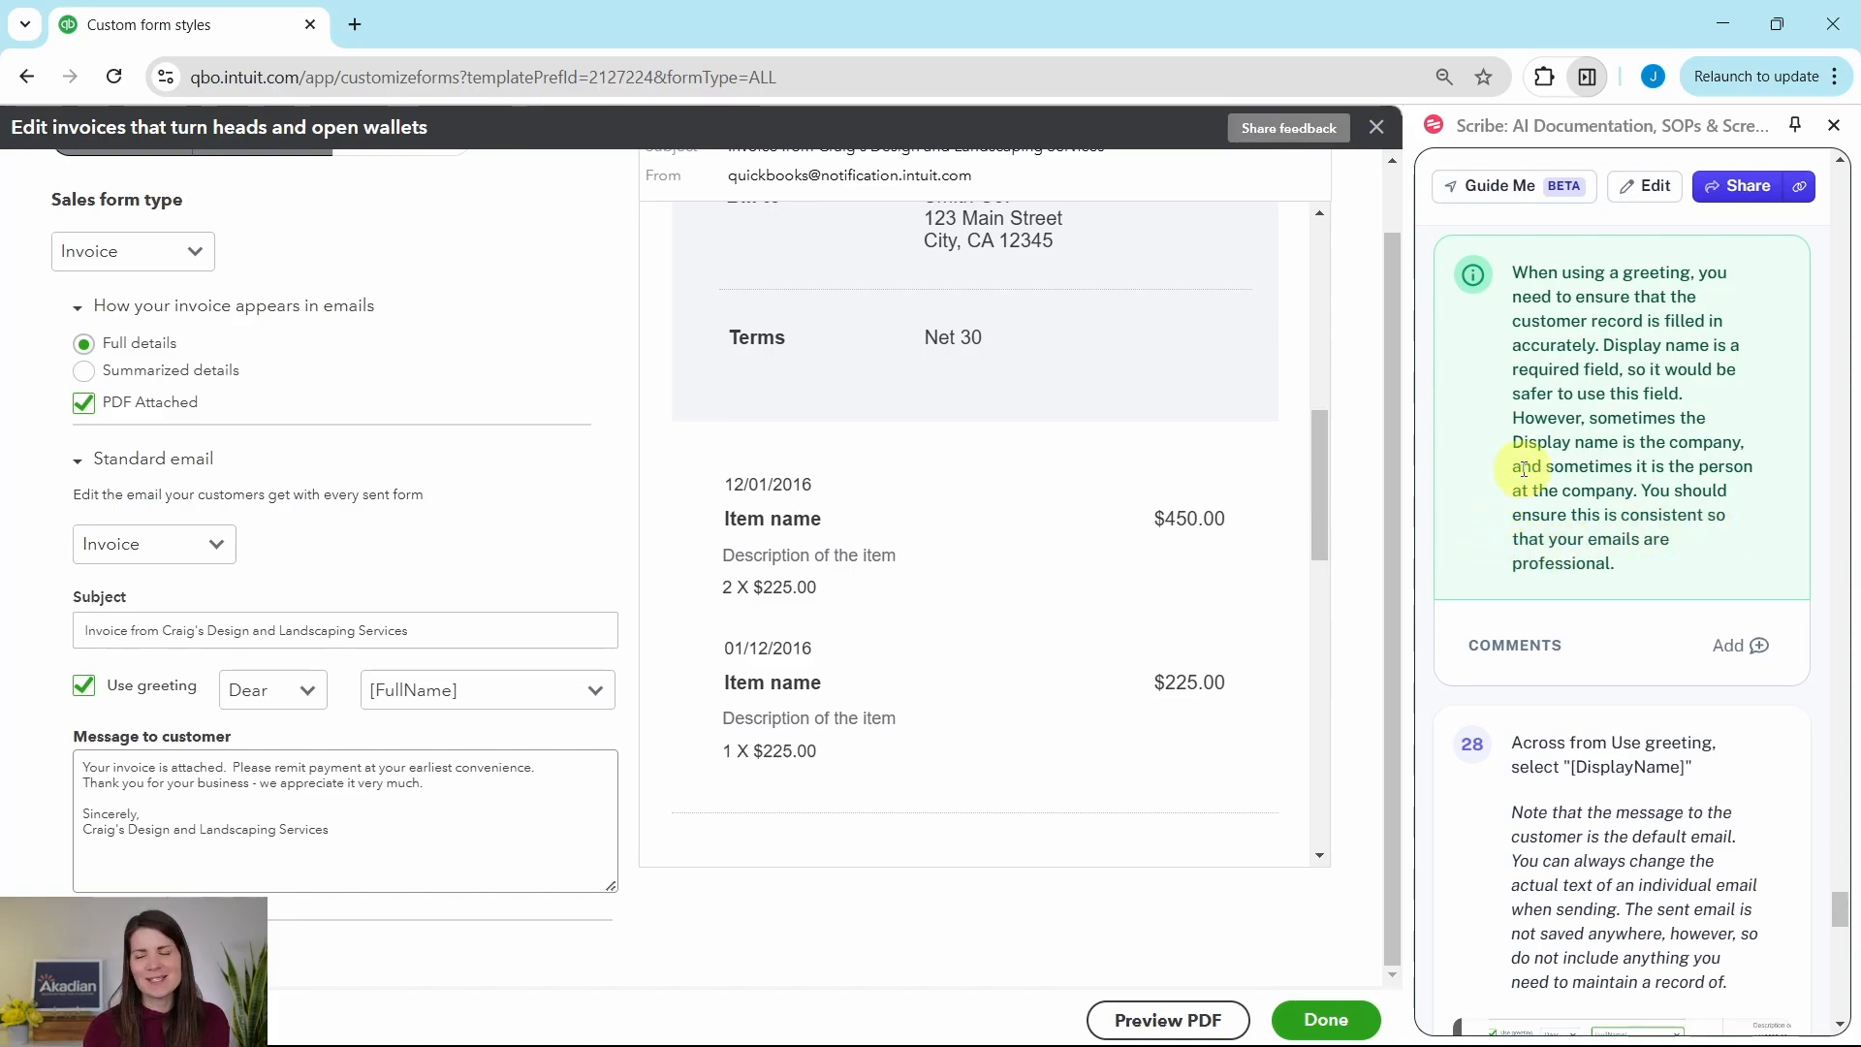
{"action": "scroll", "coordinate": [1519, 470], "scroll_direction": "down", "scroll_amount": 4}
{"action": "scroll", "coordinate": [1530, 462], "scroll_direction": "down", "scroll_amount": 1}
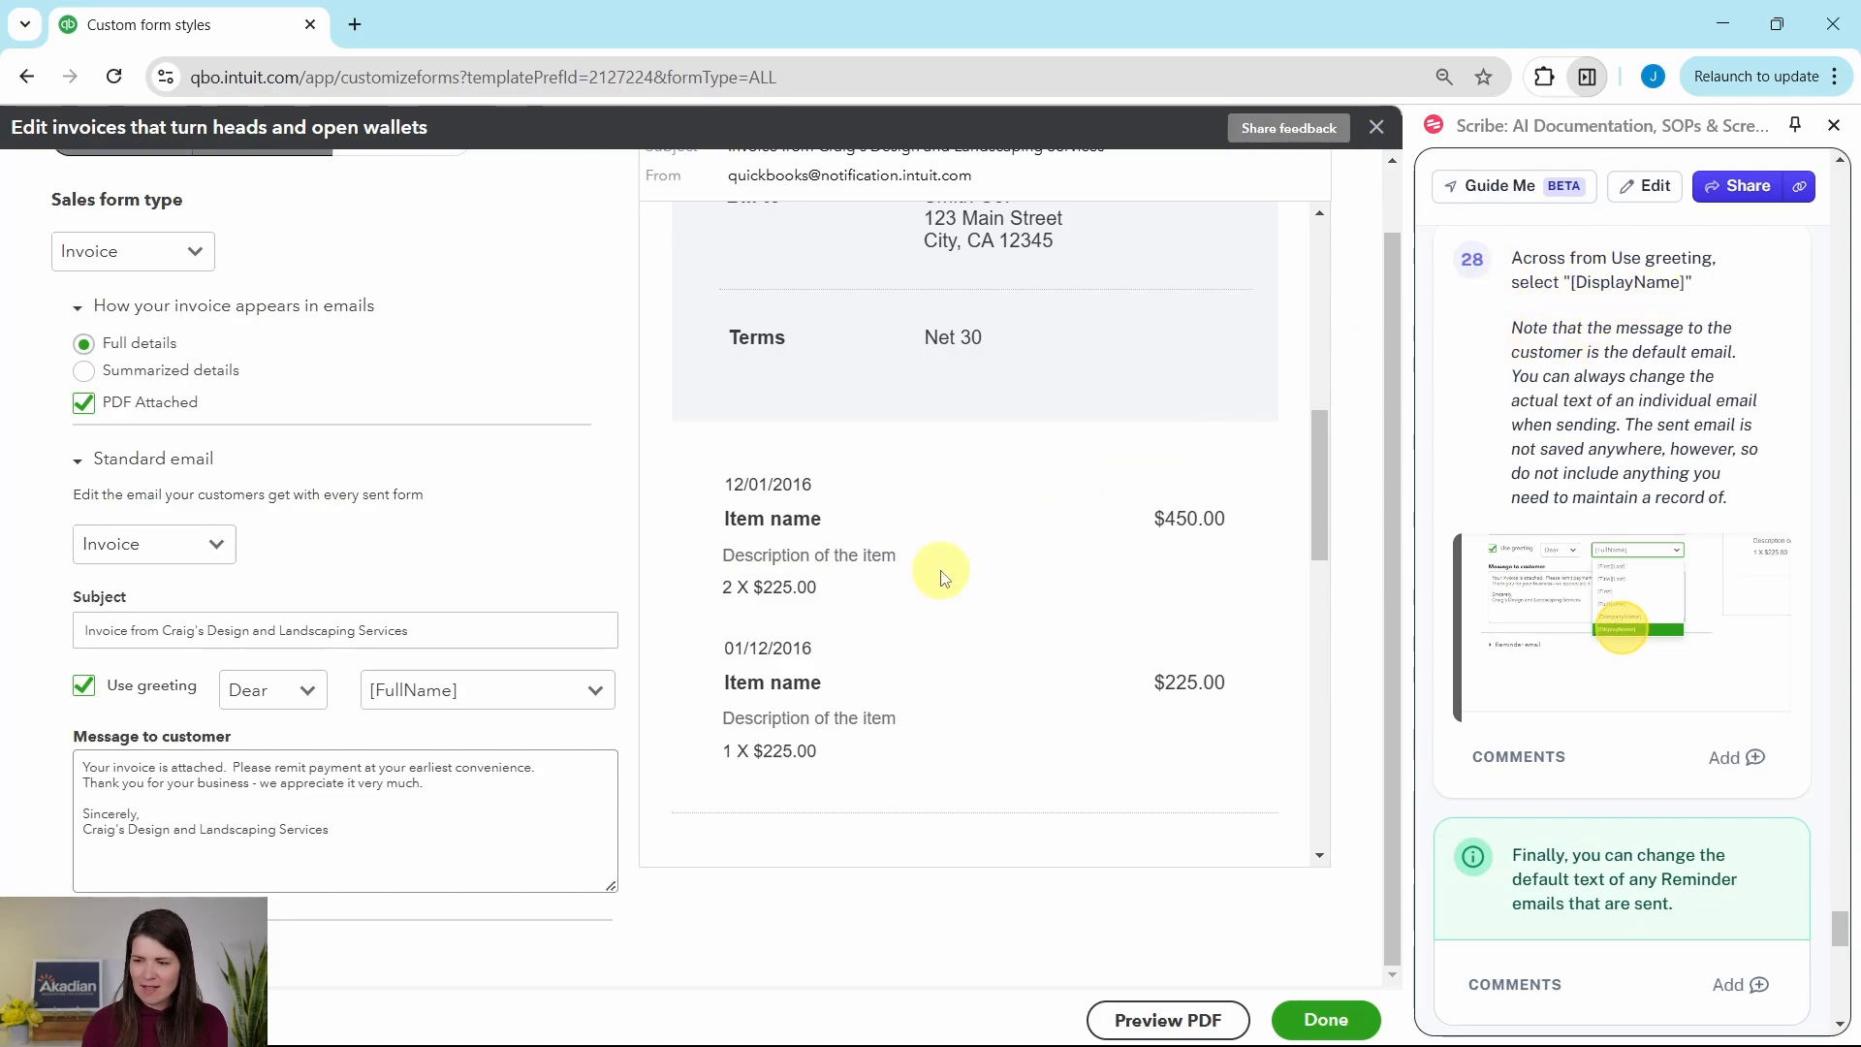
{"action": "left_click", "coordinate": [542, 699]}
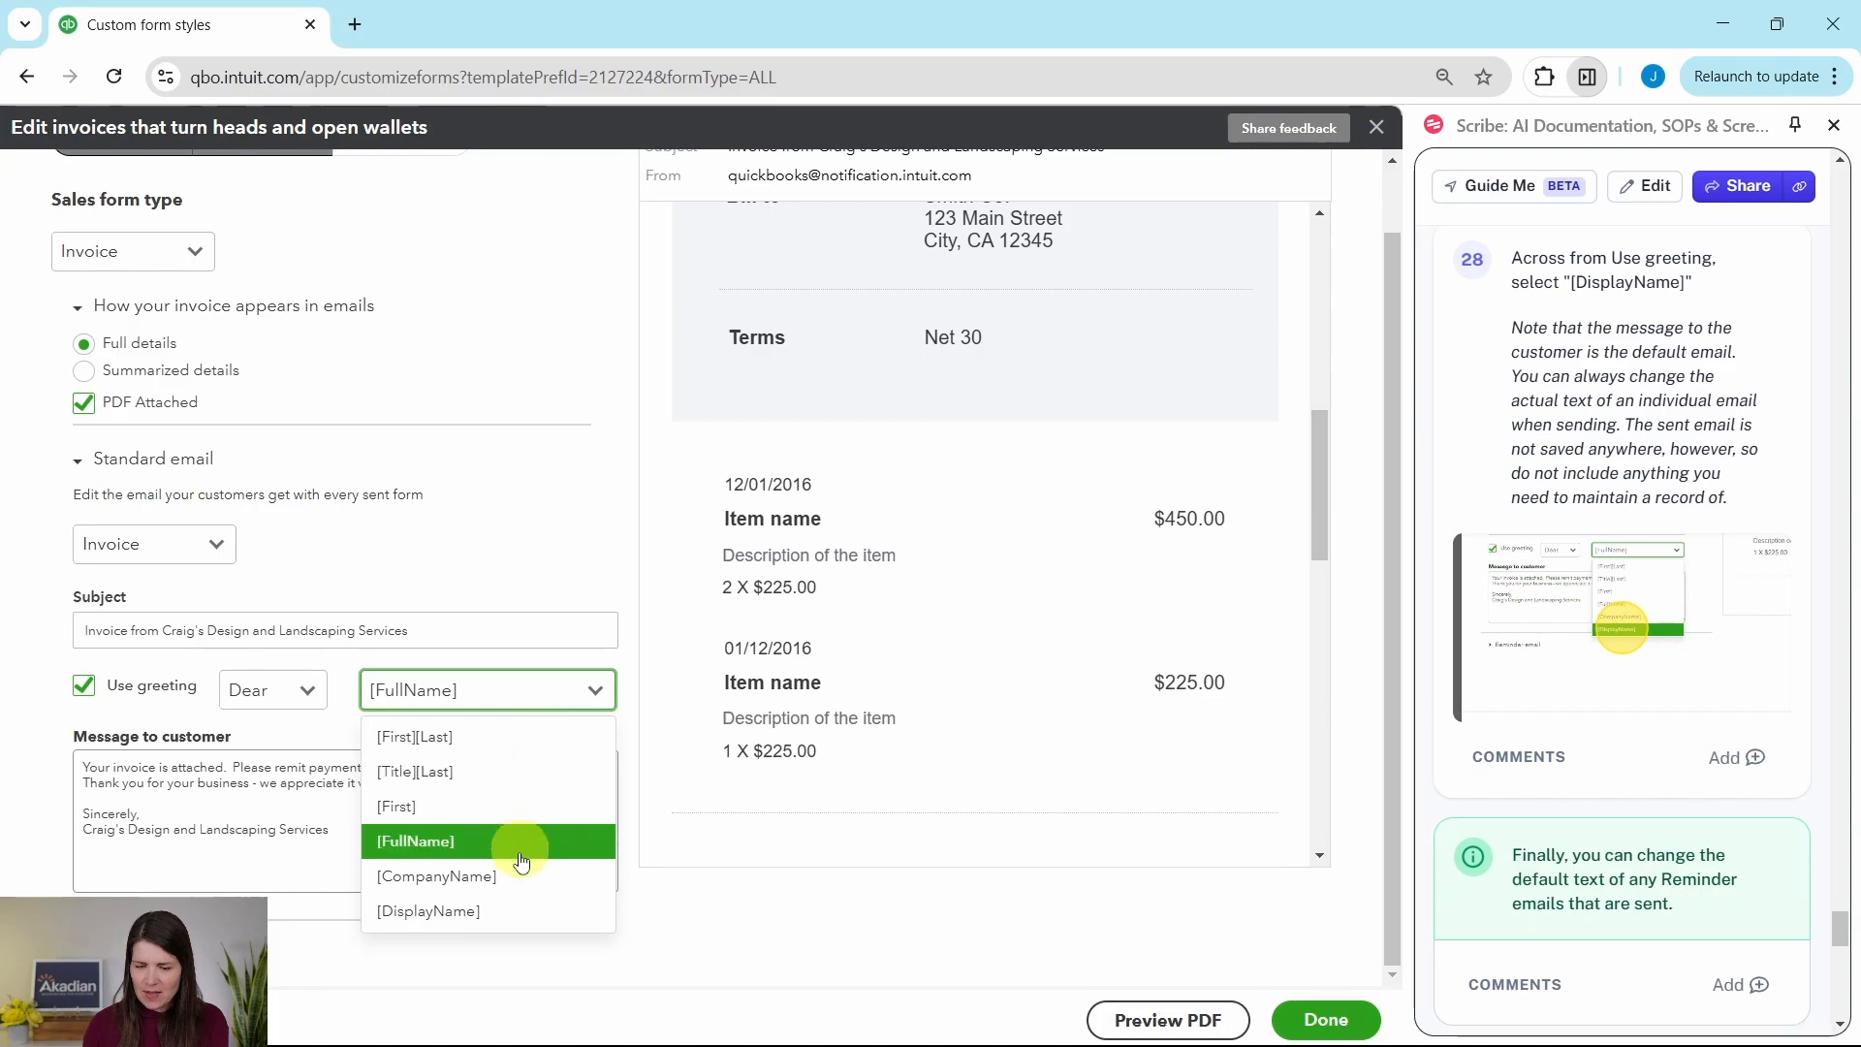
{"action": "left_click", "coordinate": [531, 911]}
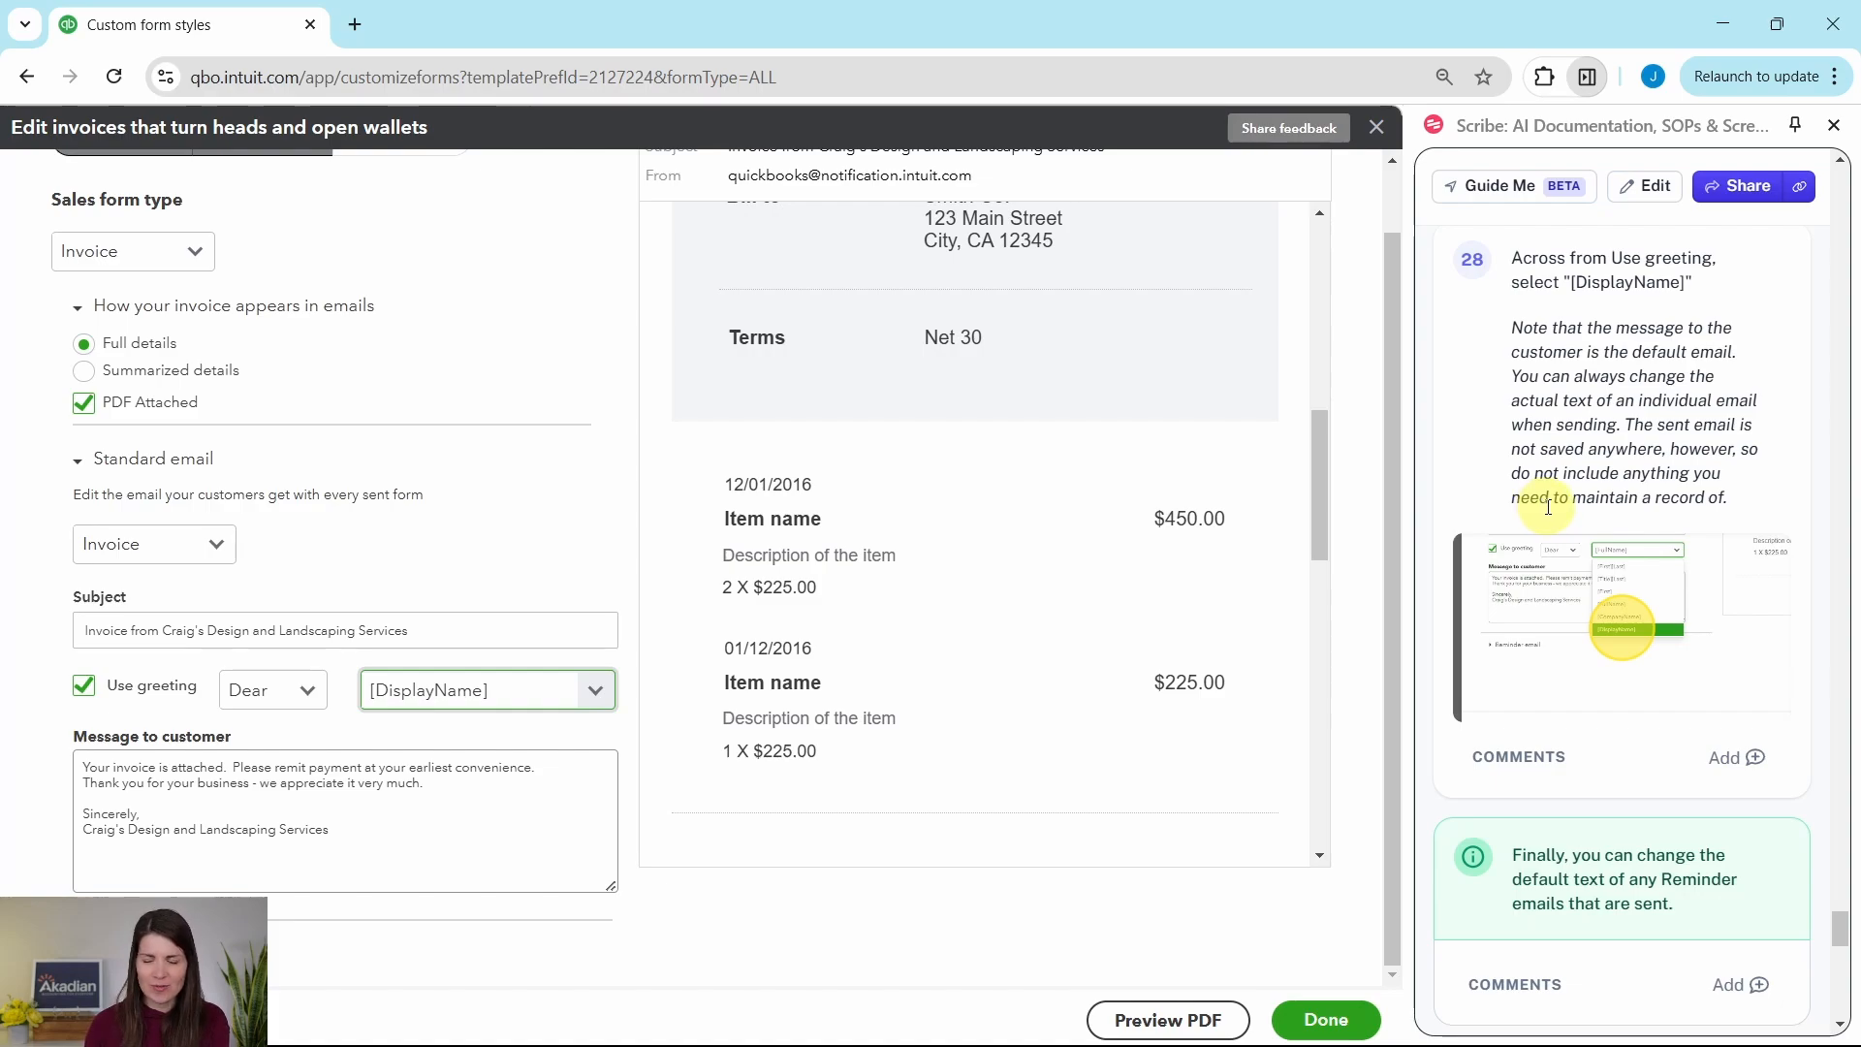
Expand the reminder email options to view its default subject, greeting and message
{"action": "scroll", "coordinate": [1559, 507], "scroll_direction": "down", "scroll_amount": 5}
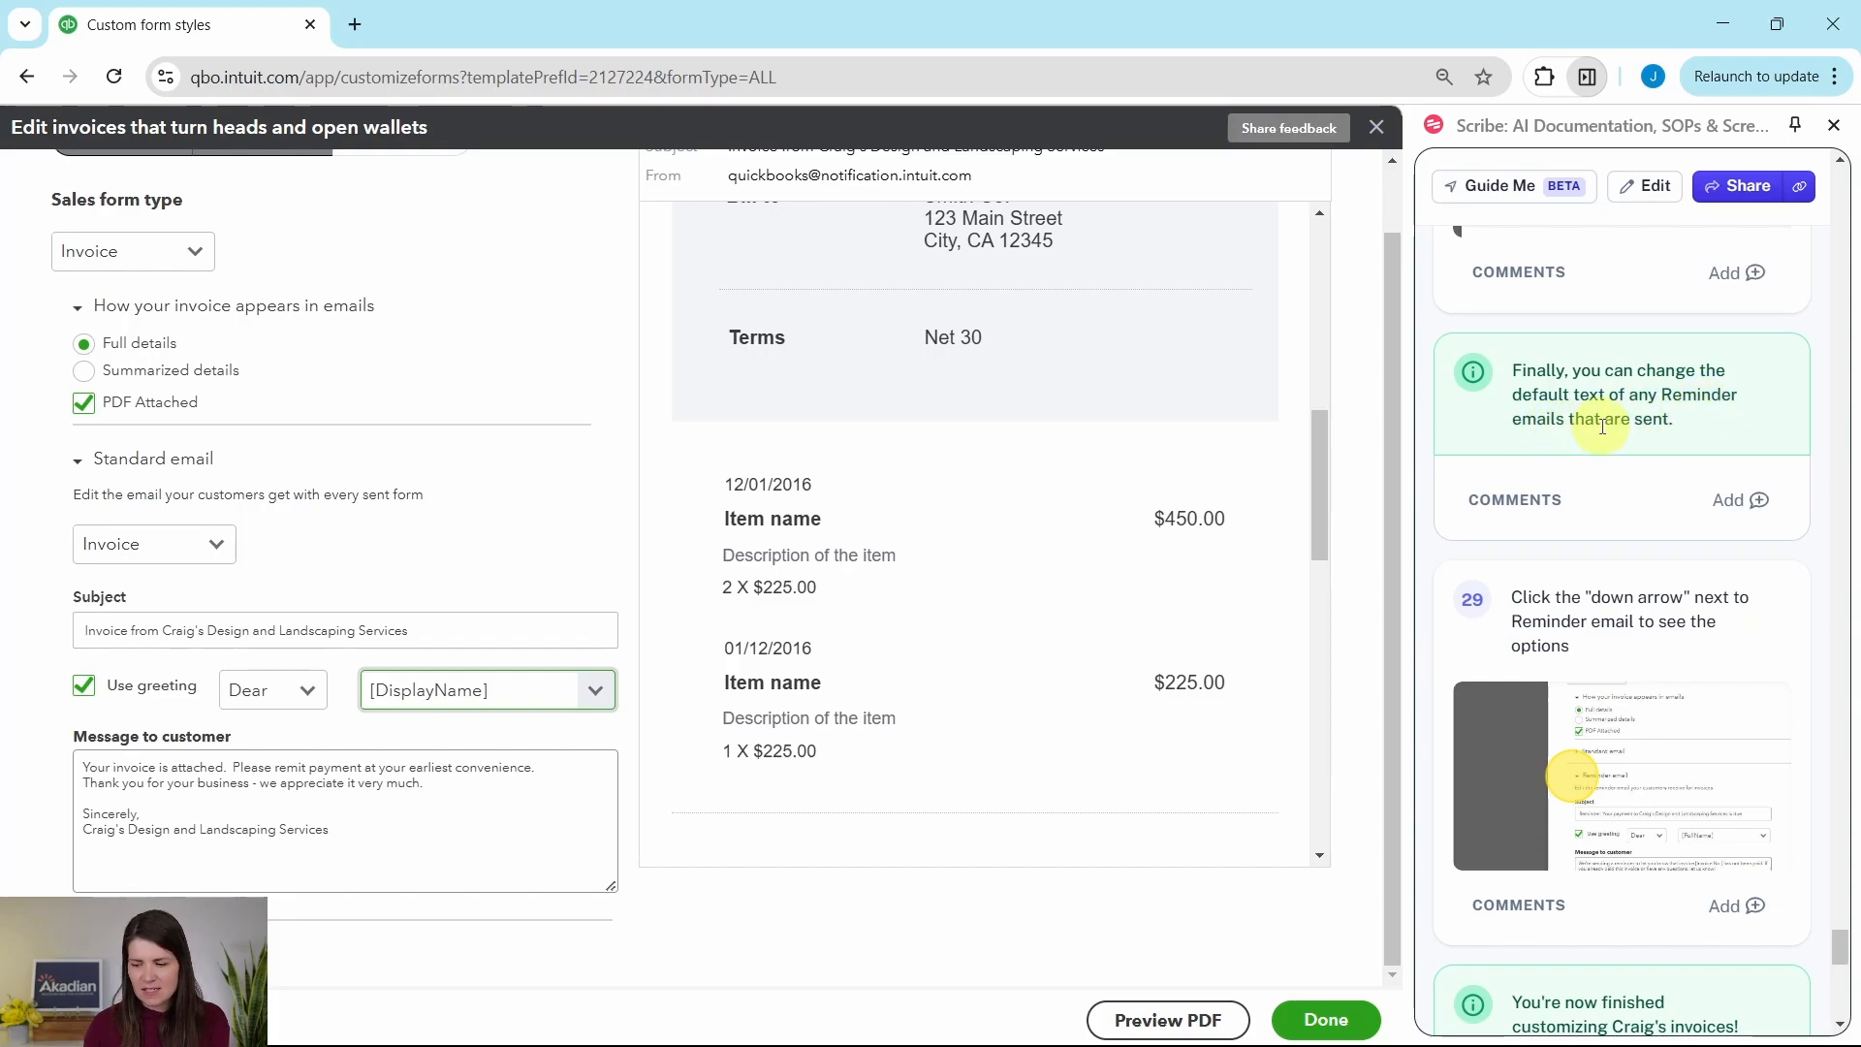
{"action": "scroll", "coordinate": [1580, 415], "scroll_direction": "down", "scroll_amount": 3}
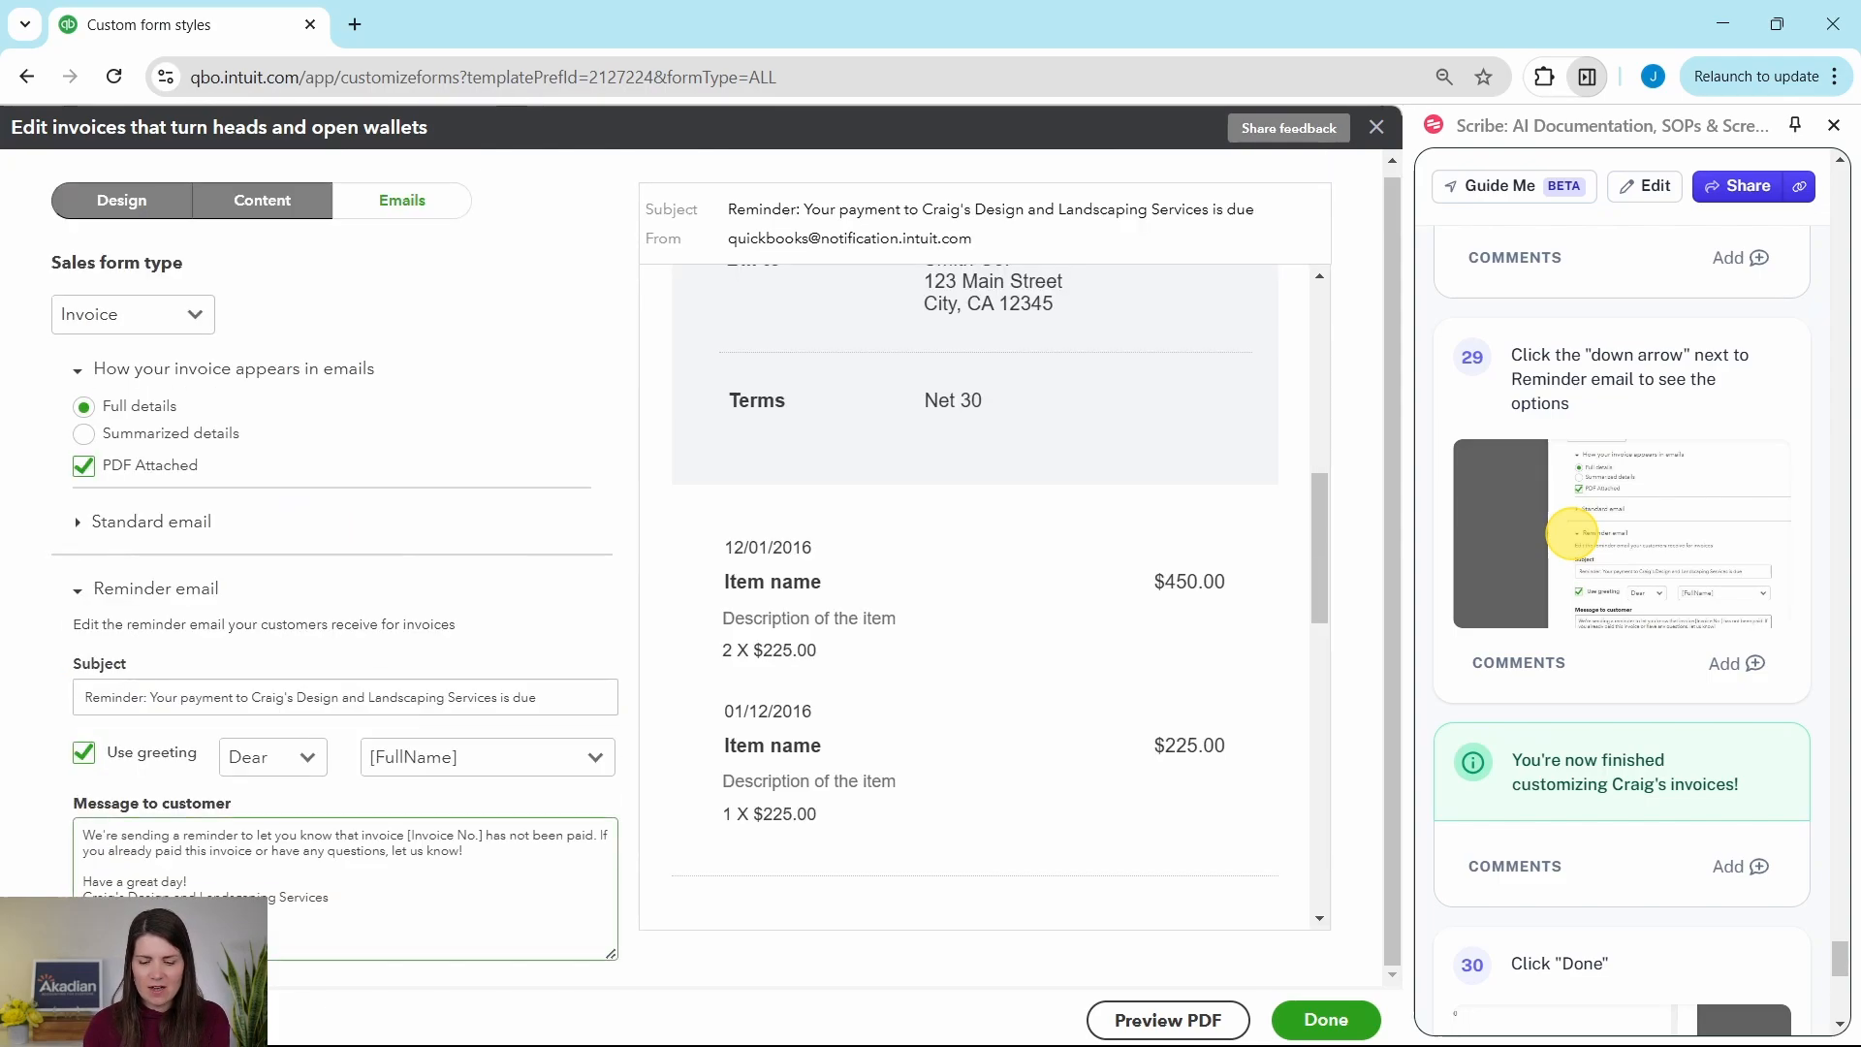
{"action": "left_click", "coordinate": [77, 593]}
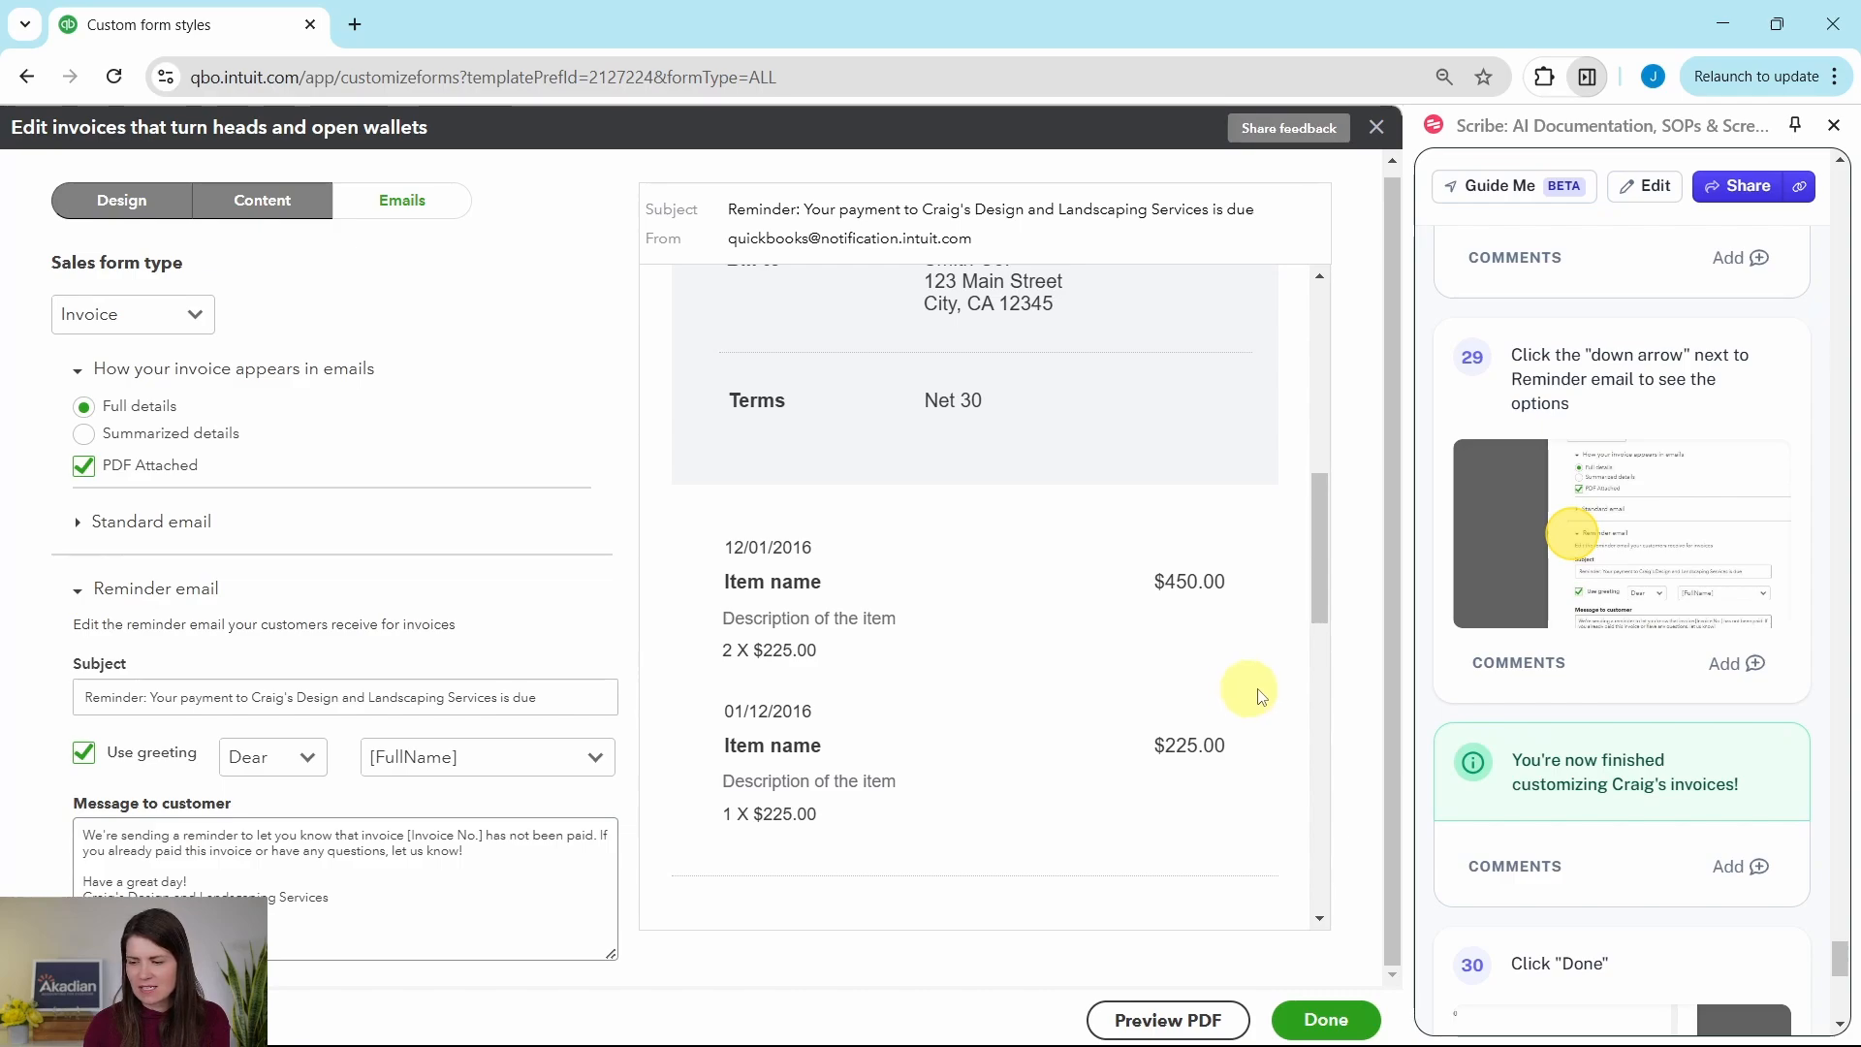
{"action": "scroll", "coordinate": [1570, 679], "scroll_direction": "down", "scroll_amount": 3}
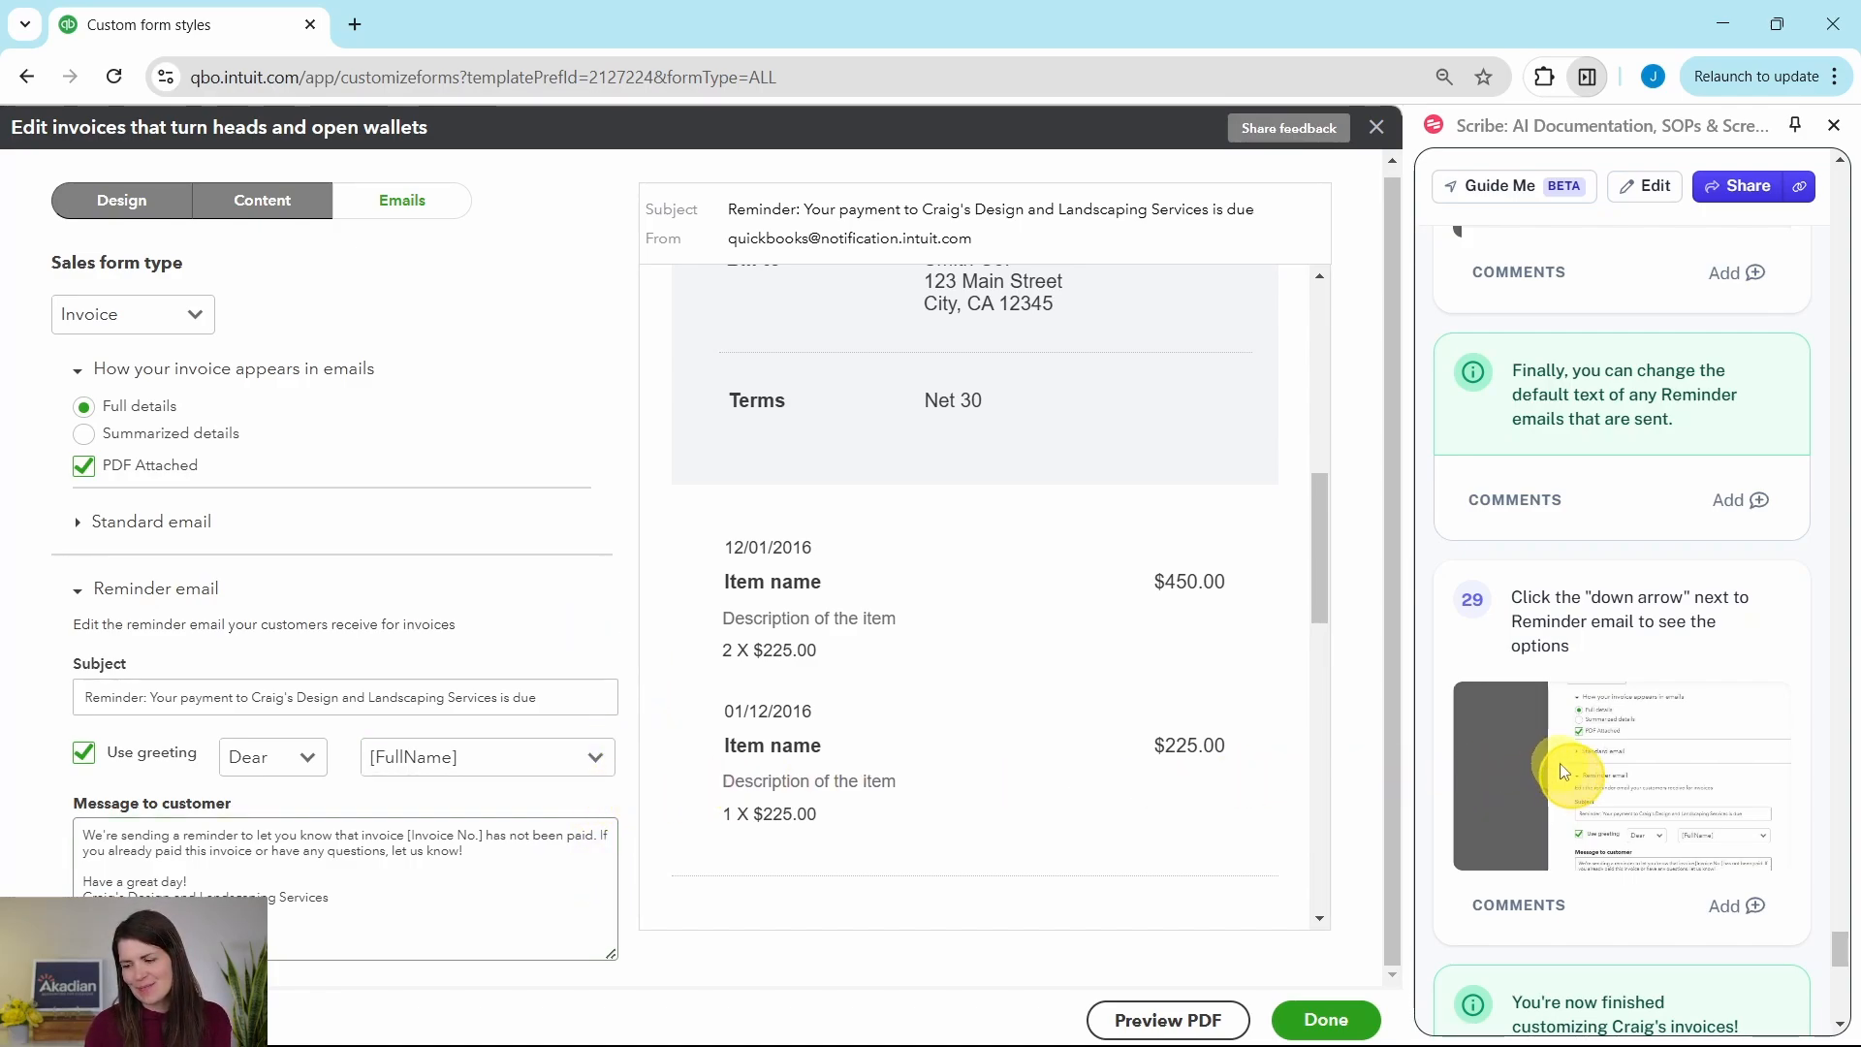
Finish customizing the invoice form style and save the changes
{"action": "scroll", "coordinate": [1527, 764], "scroll_direction": "down", "scroll_amount": 5}
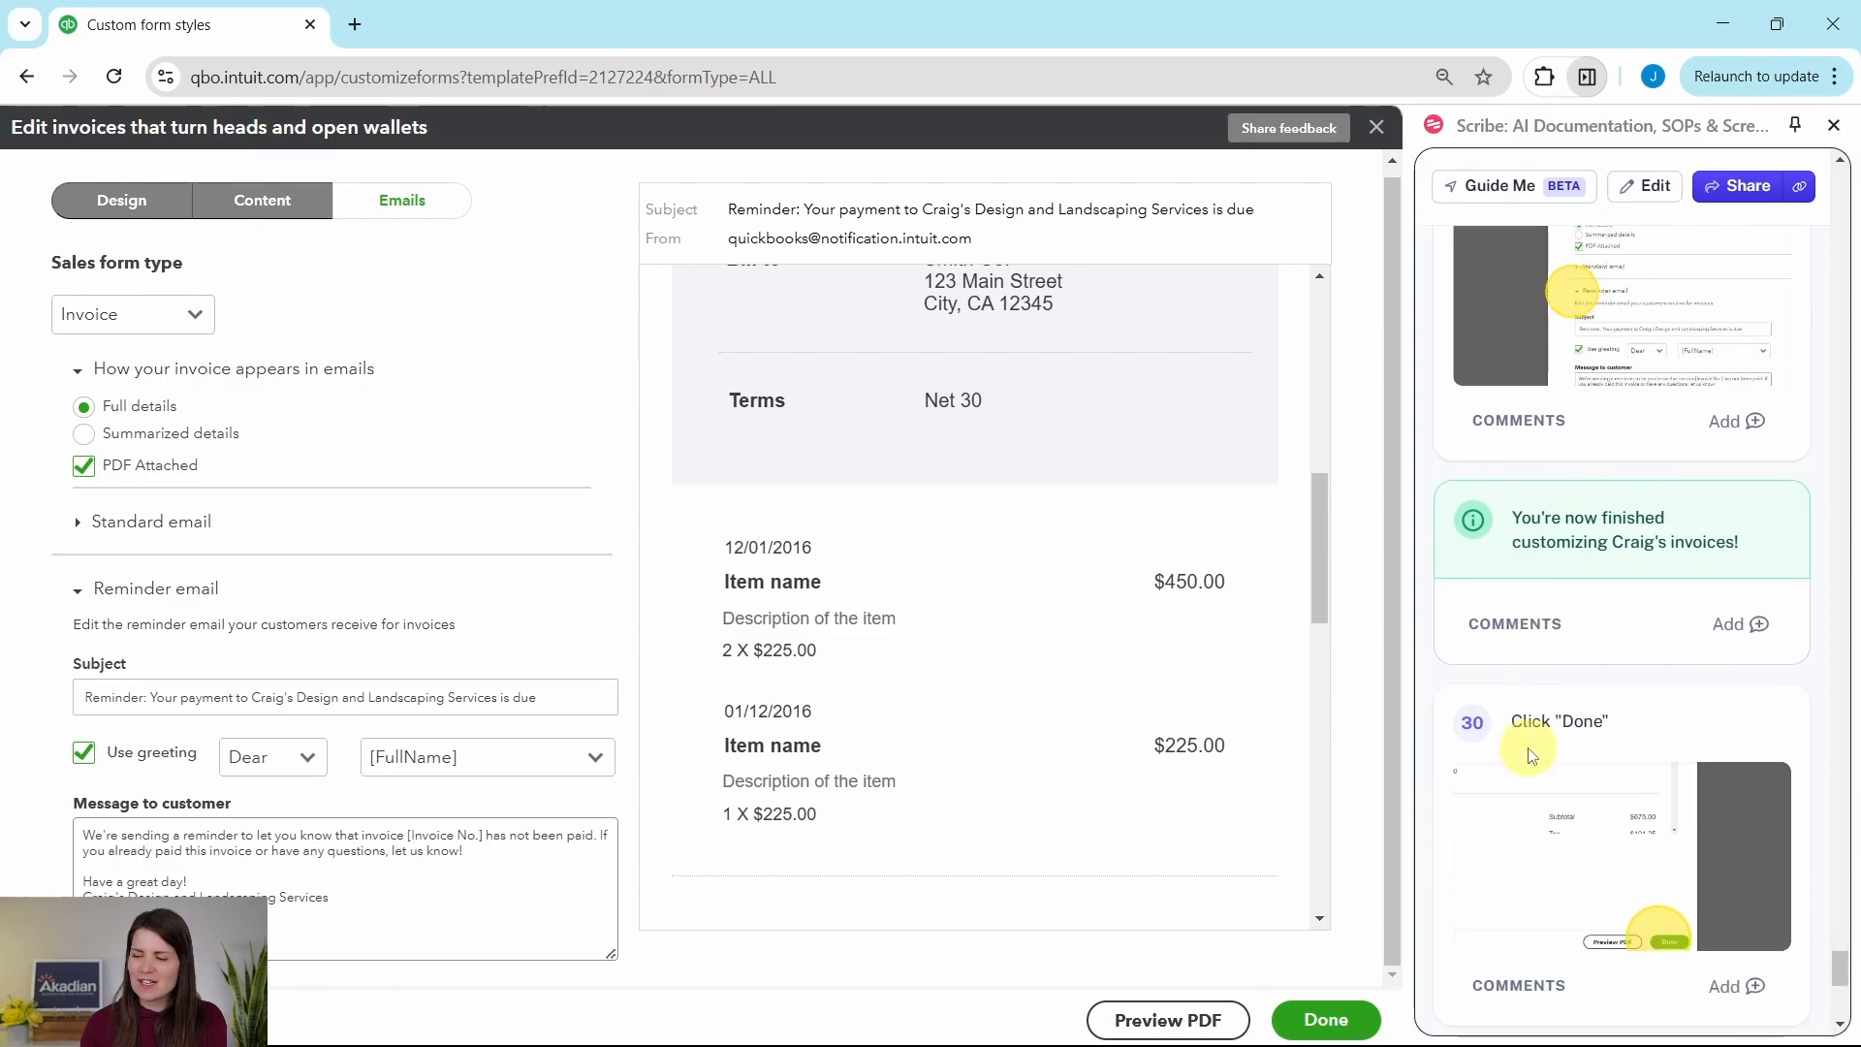
{"action": "scroll", "coordinate": [1537, 668], "scroll_direction": "down", "scroll_amount": 3}
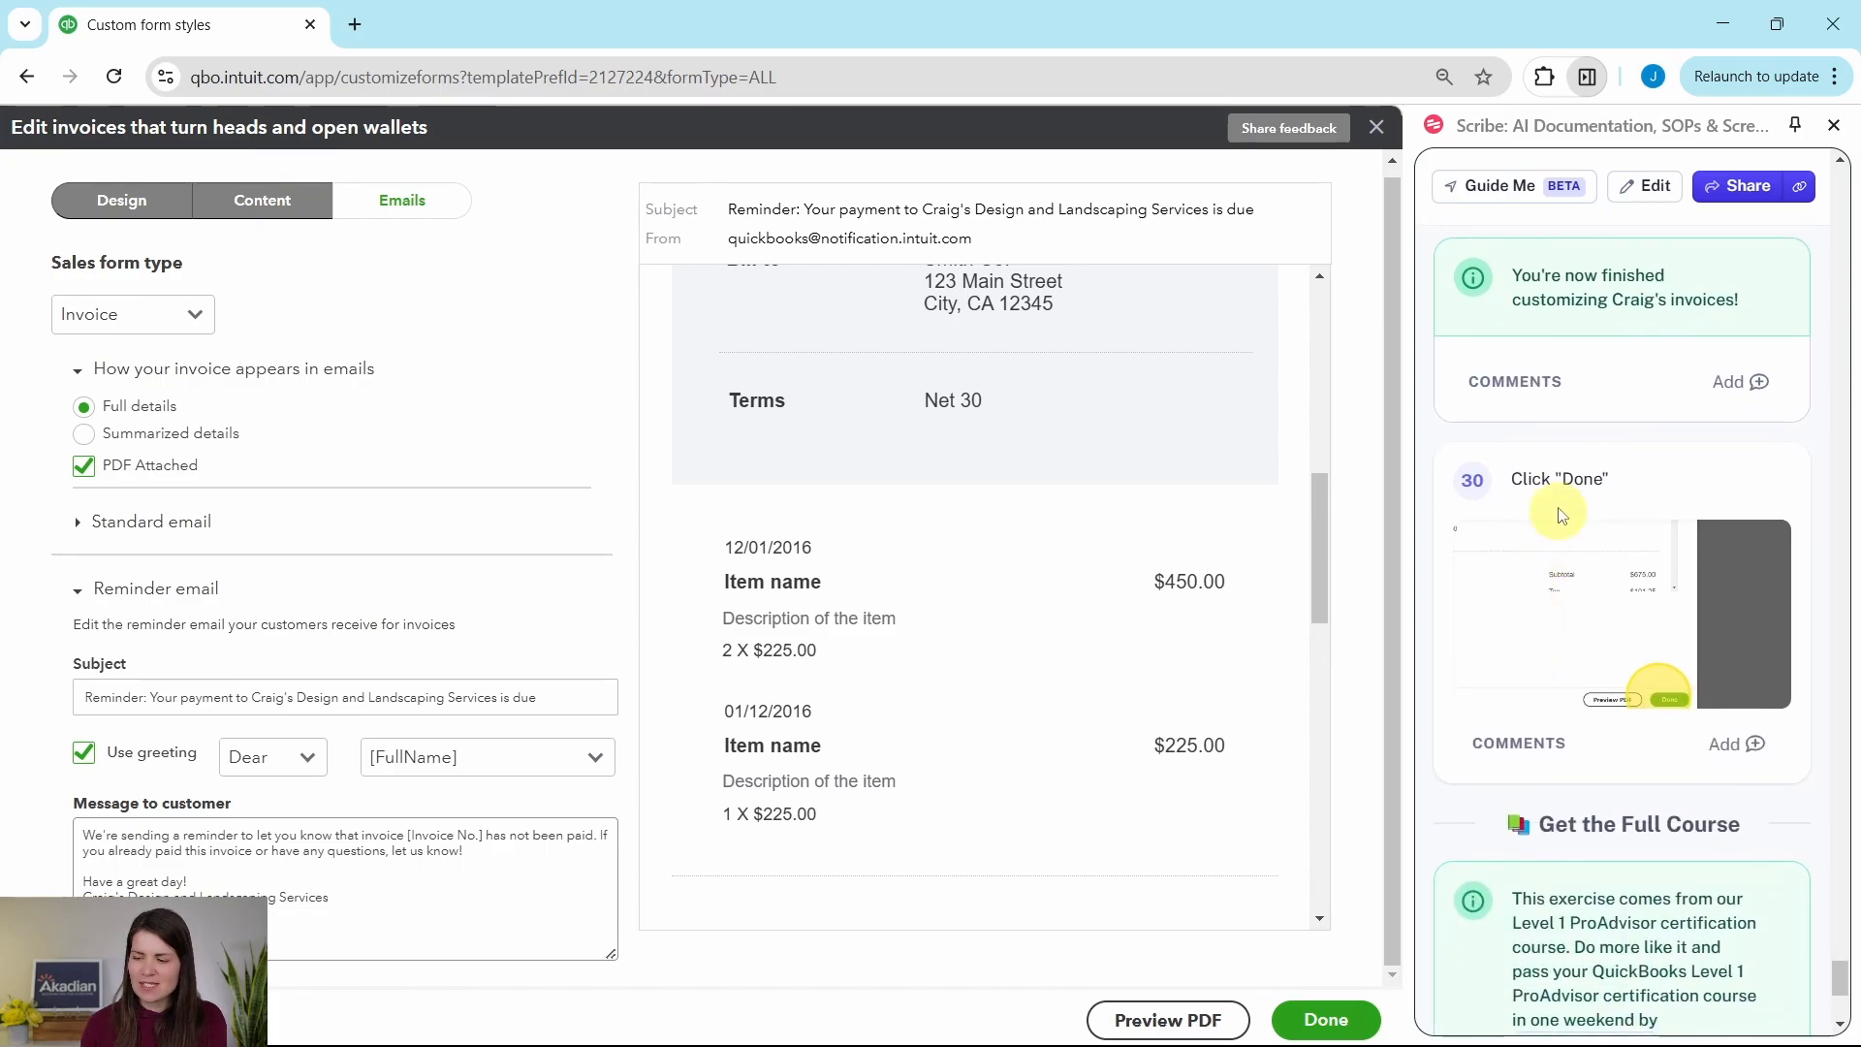
{"action": "left_click", "coordinate": [1336, 1020]}
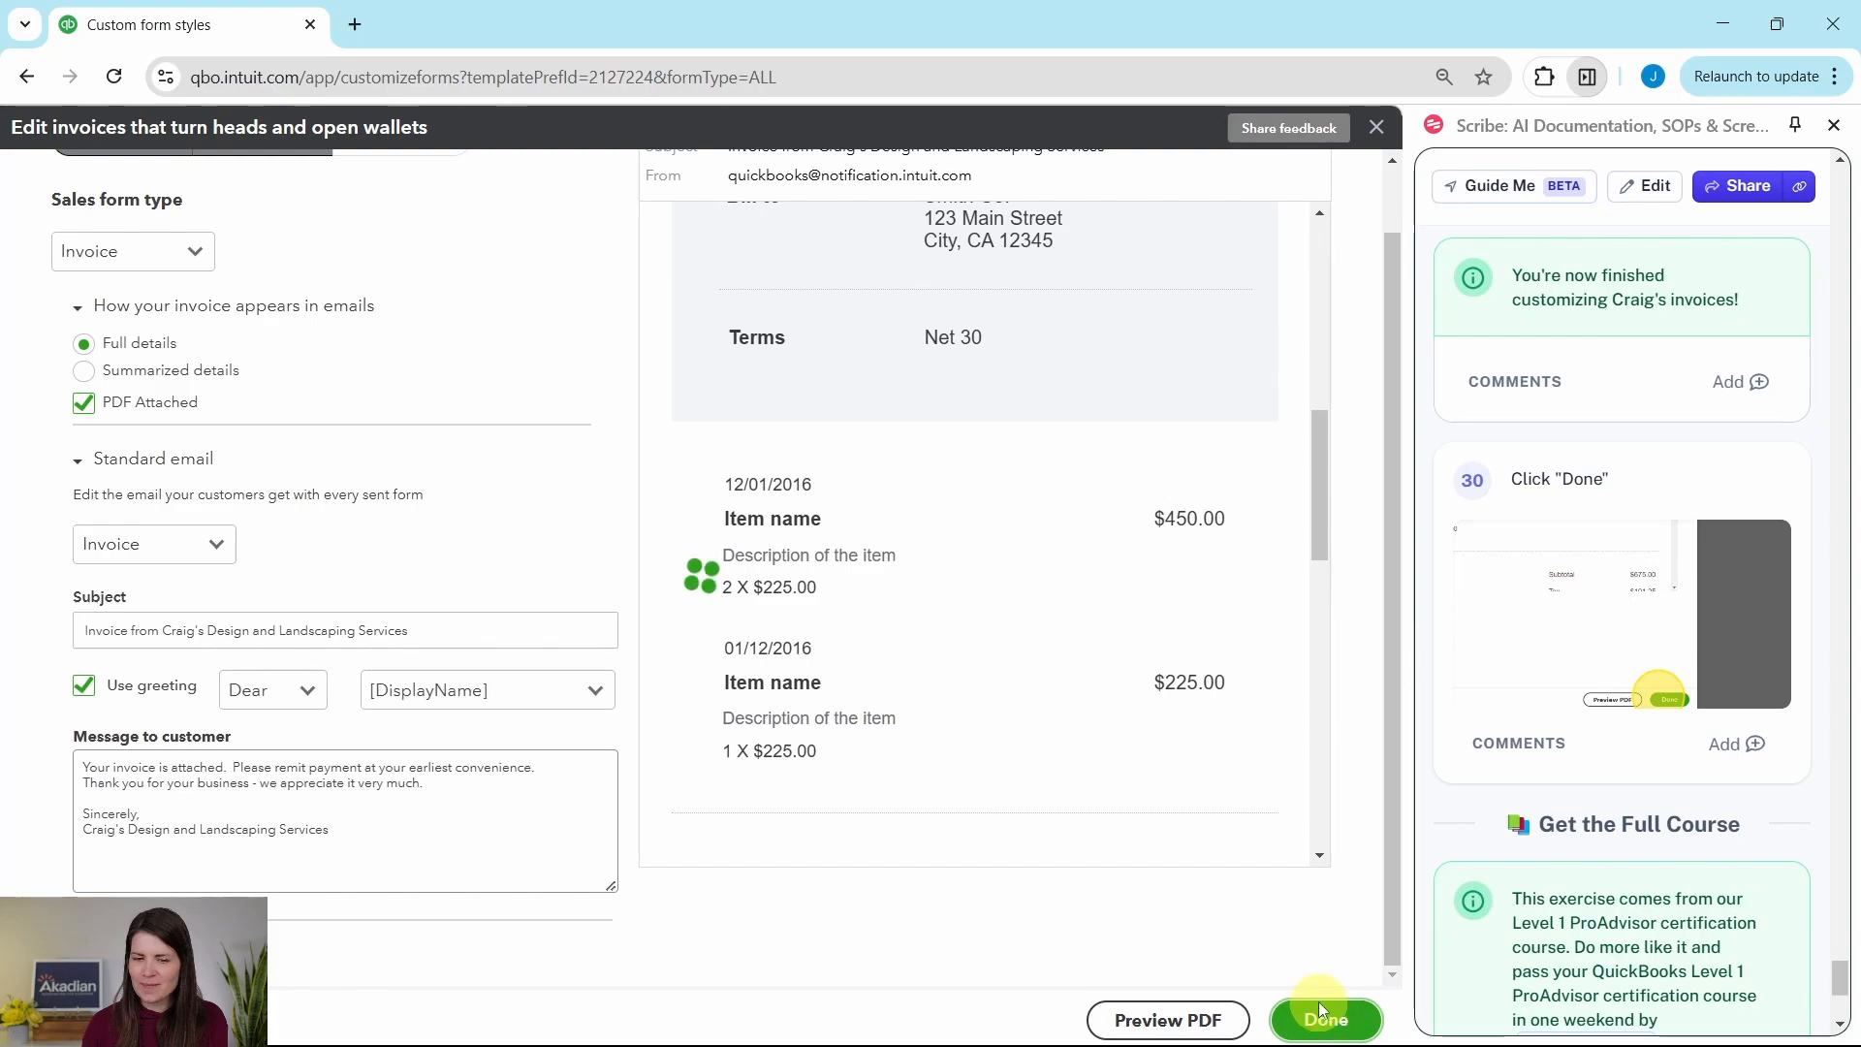